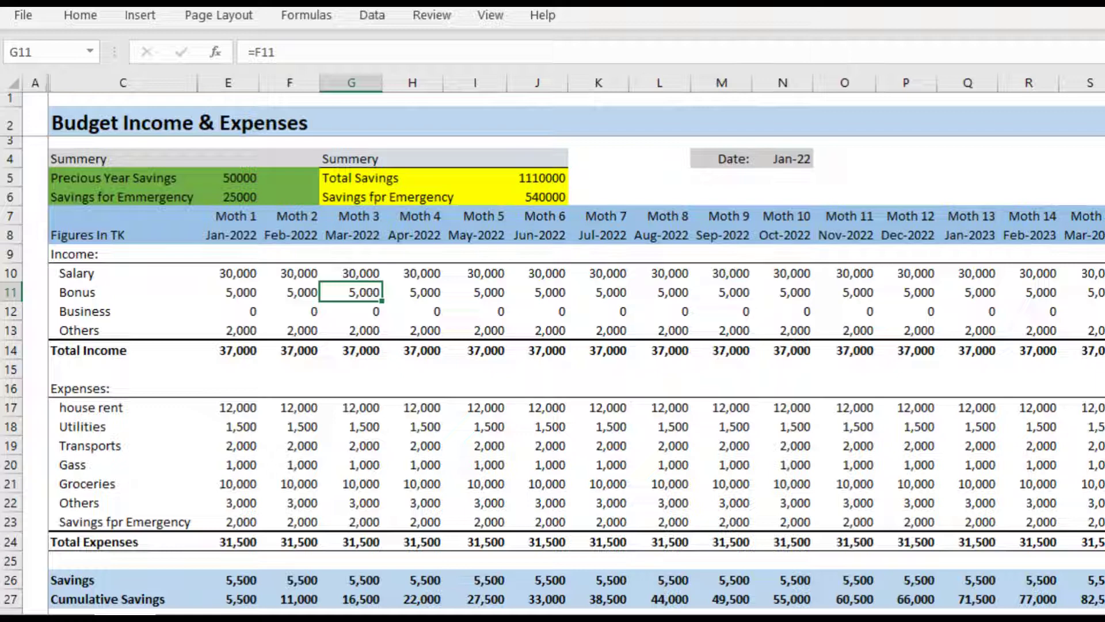
Step: Change the date in cell N4 of the finished budget sheet to 1/23/2025
click(782, 158)
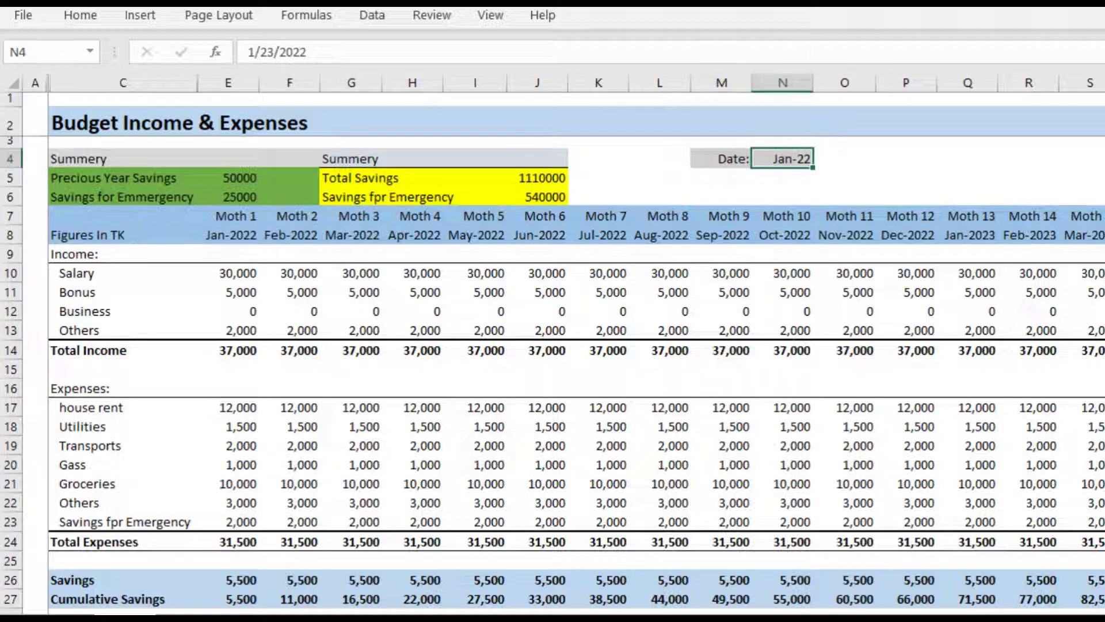
key(F2)
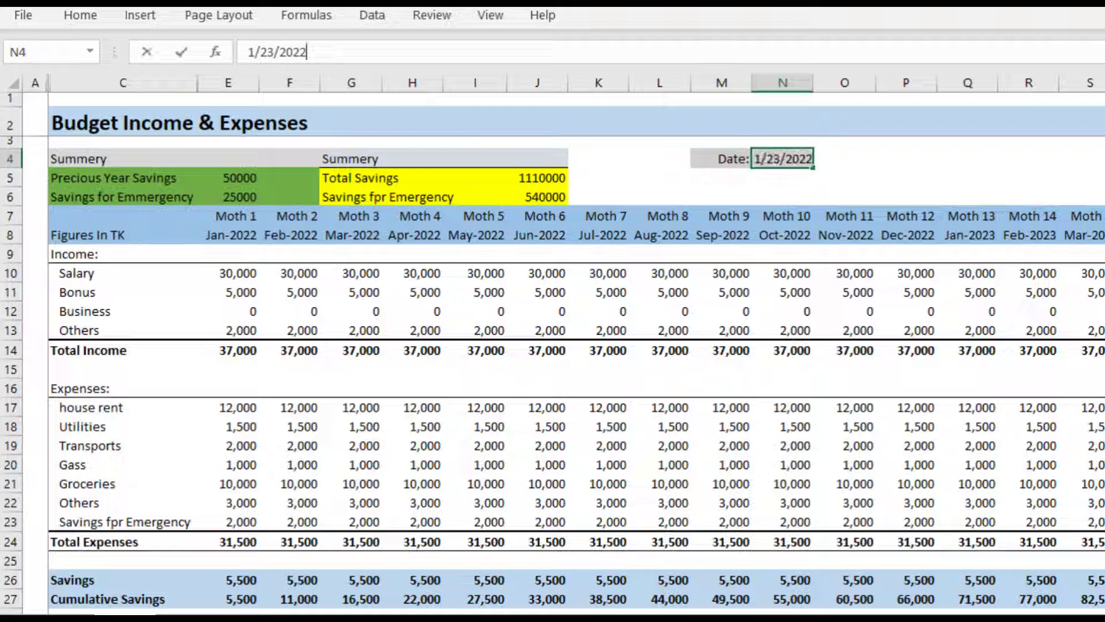
key(BackSpace)
text(52)
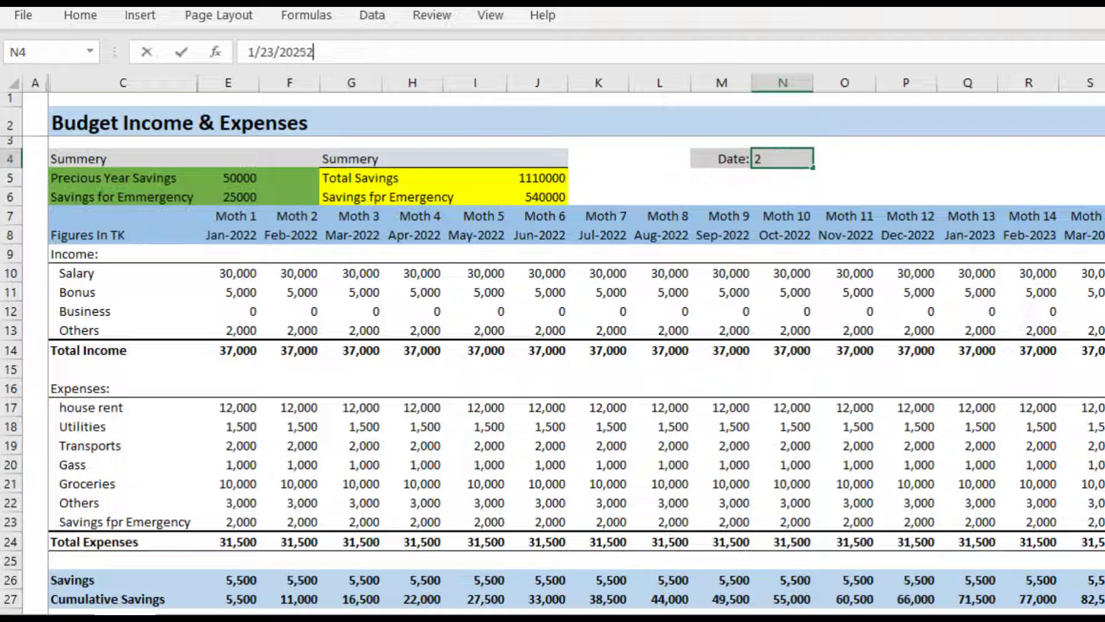
key(BackSpace)
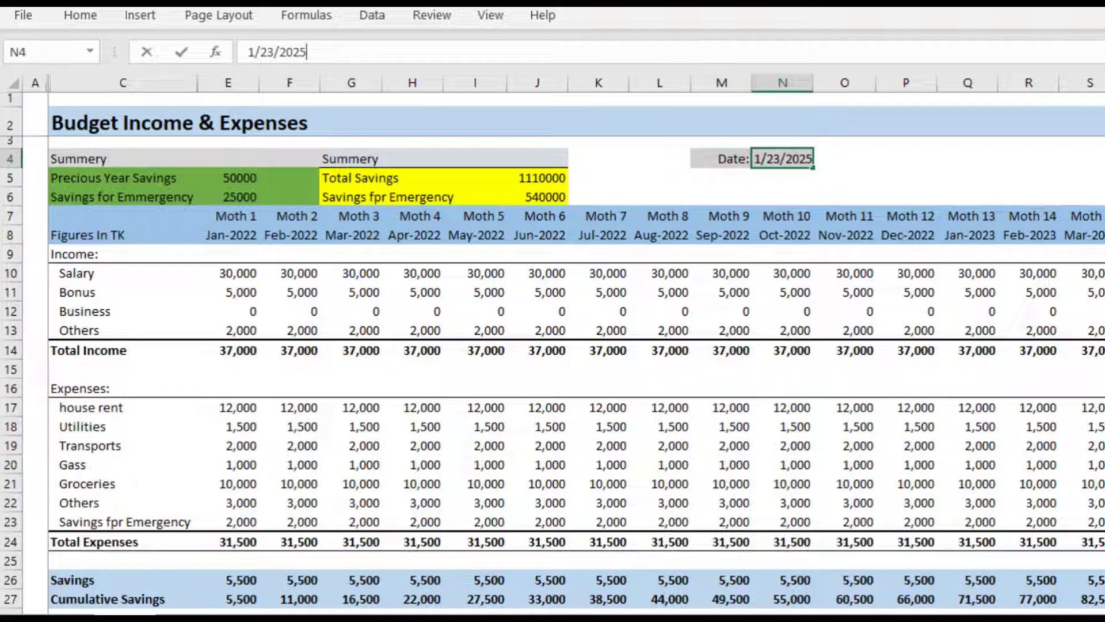
key(Return)
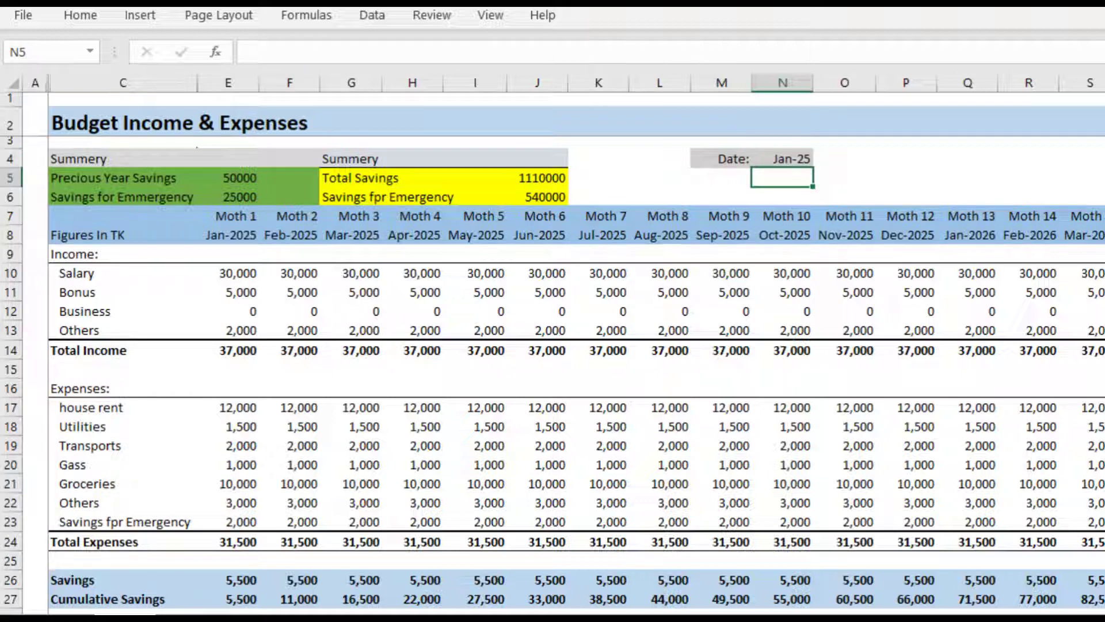
drag(228, 235, 1088, 235)
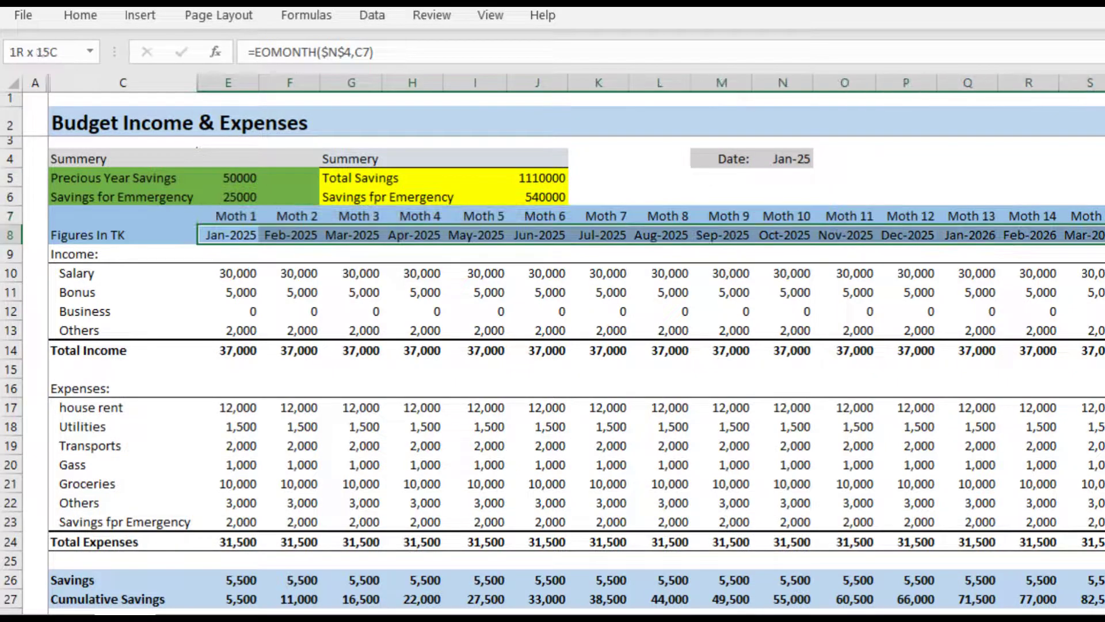
click(290, 273)
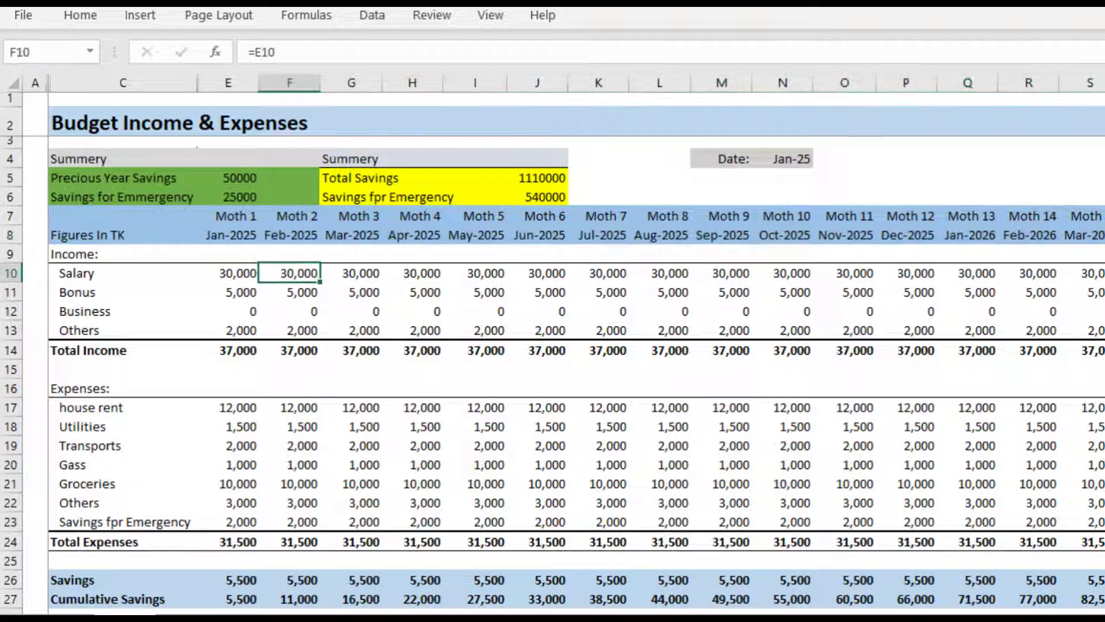
click(228, 253)
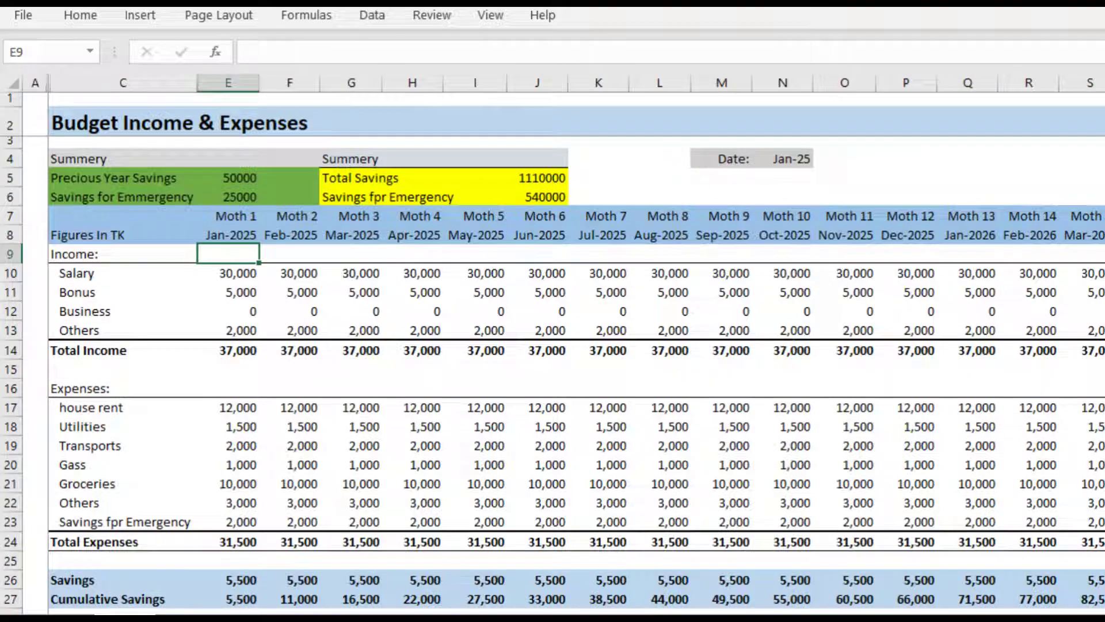
drag(86, 123, 1058, 552)
click(475, 329)
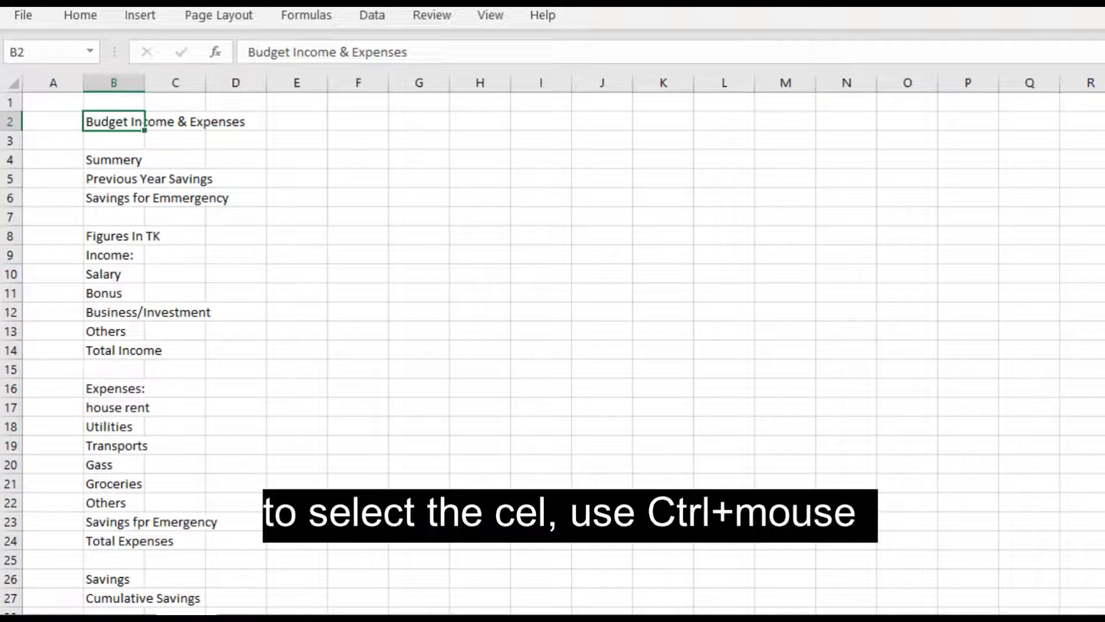
Step: Apply a thick bottom border to columns B through E in rows 2, 9, 13, 16 and 23
drag(115, 121, 297, 121)
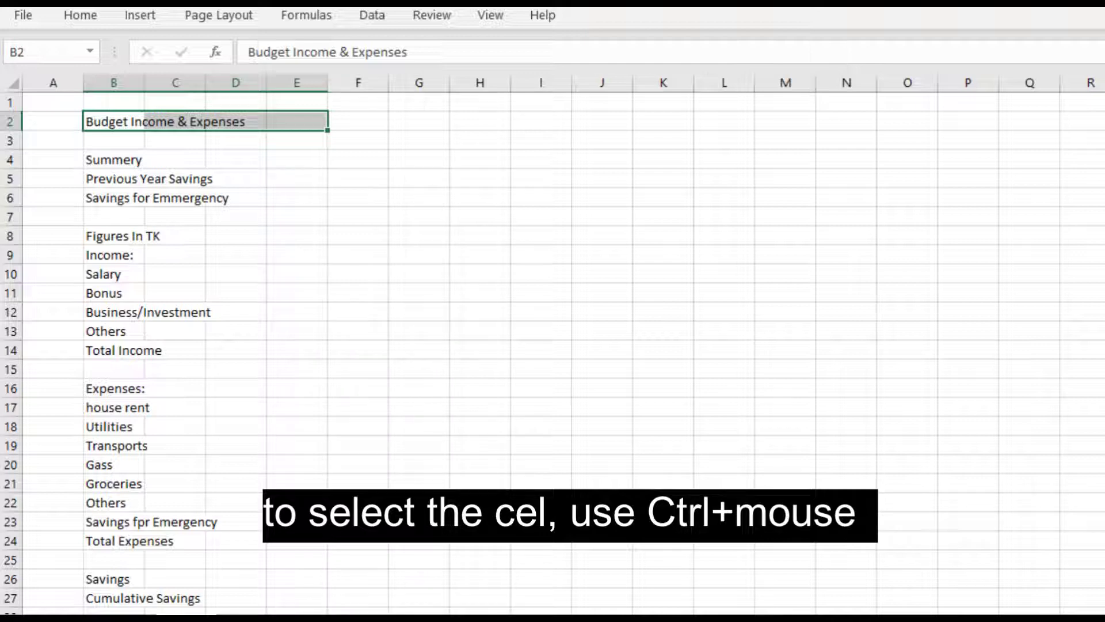
drag(114, 254, 297, 254)
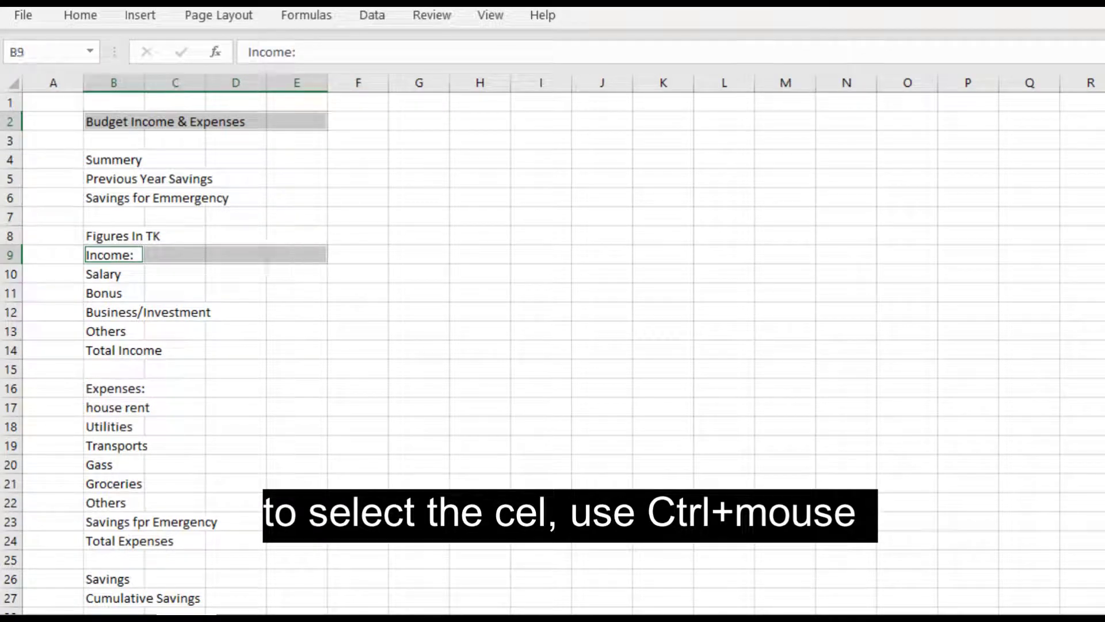
drag(113, 331, 296, 331)
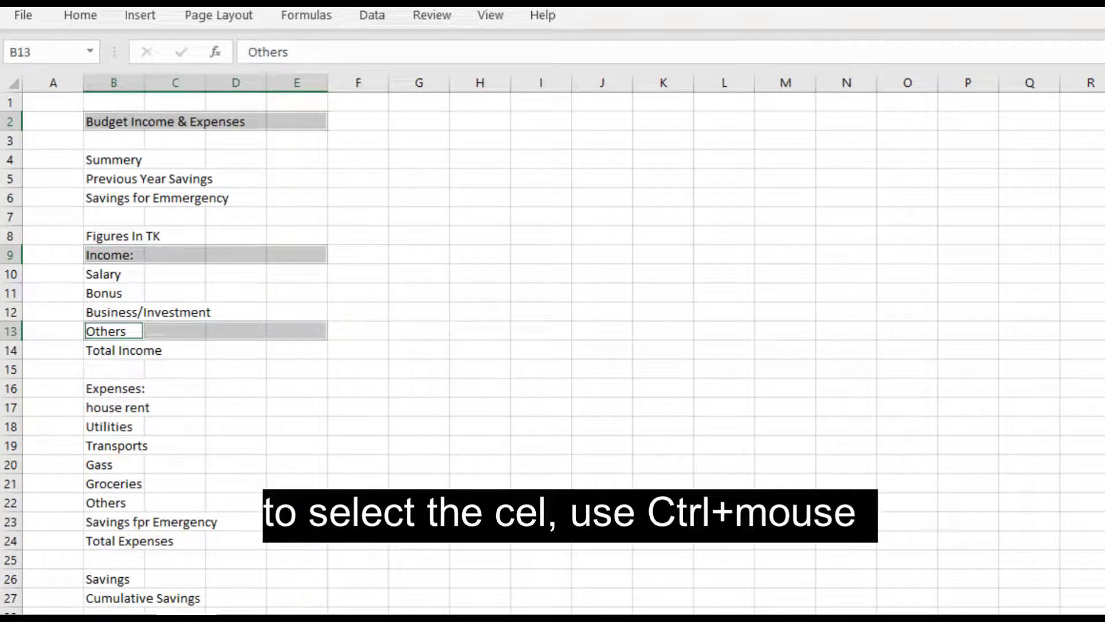
drag(113, 387, 297, 388)
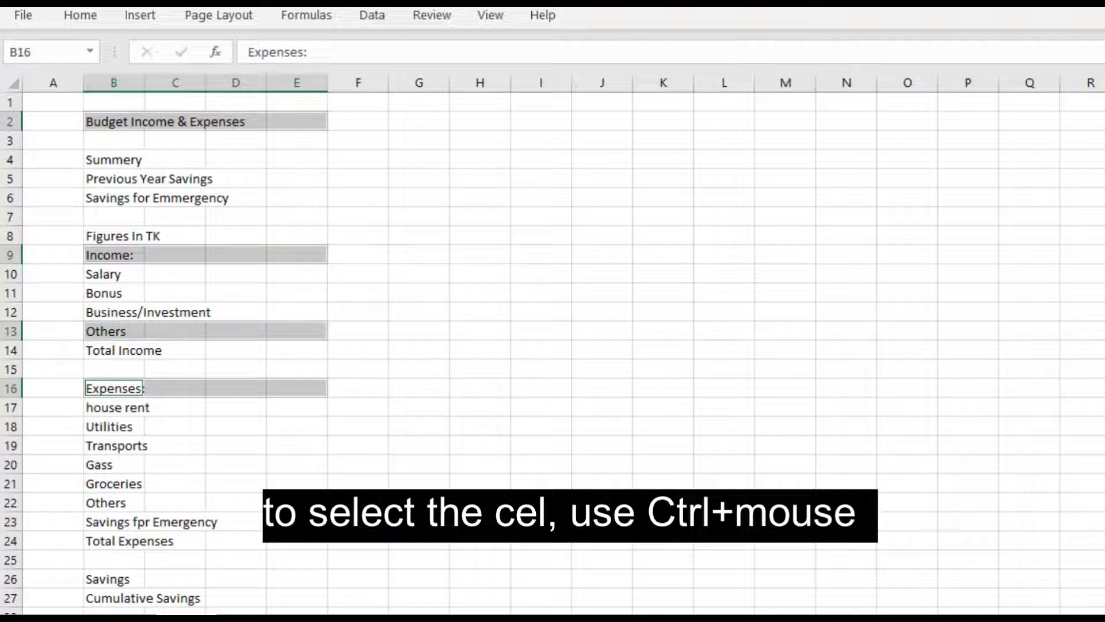
drag(113, 521, 296, 521)
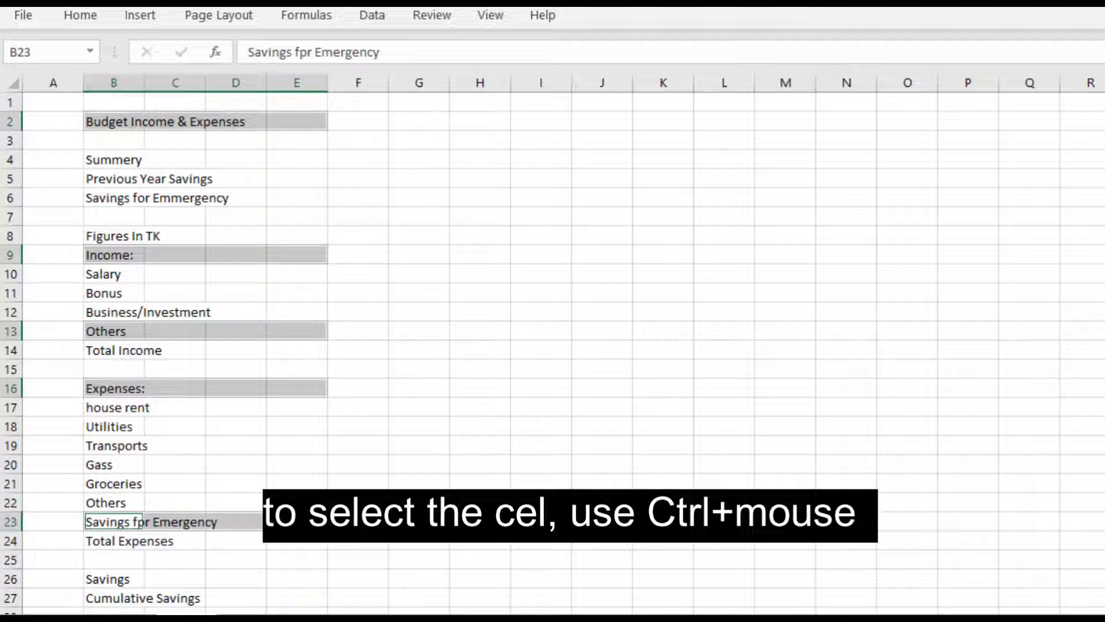
key(alt)
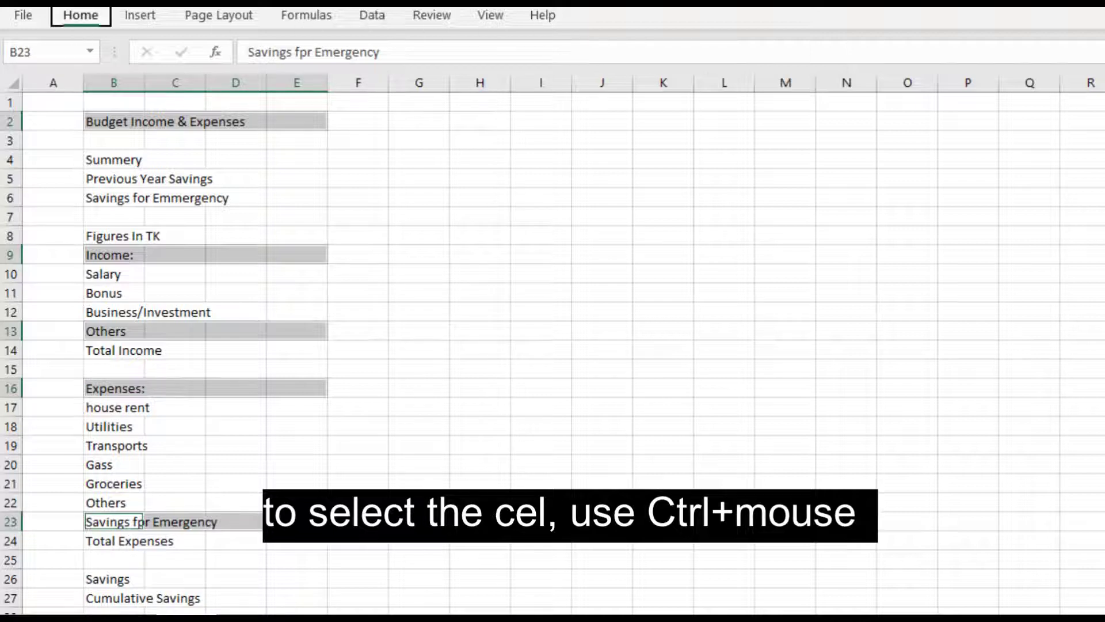
key(h)
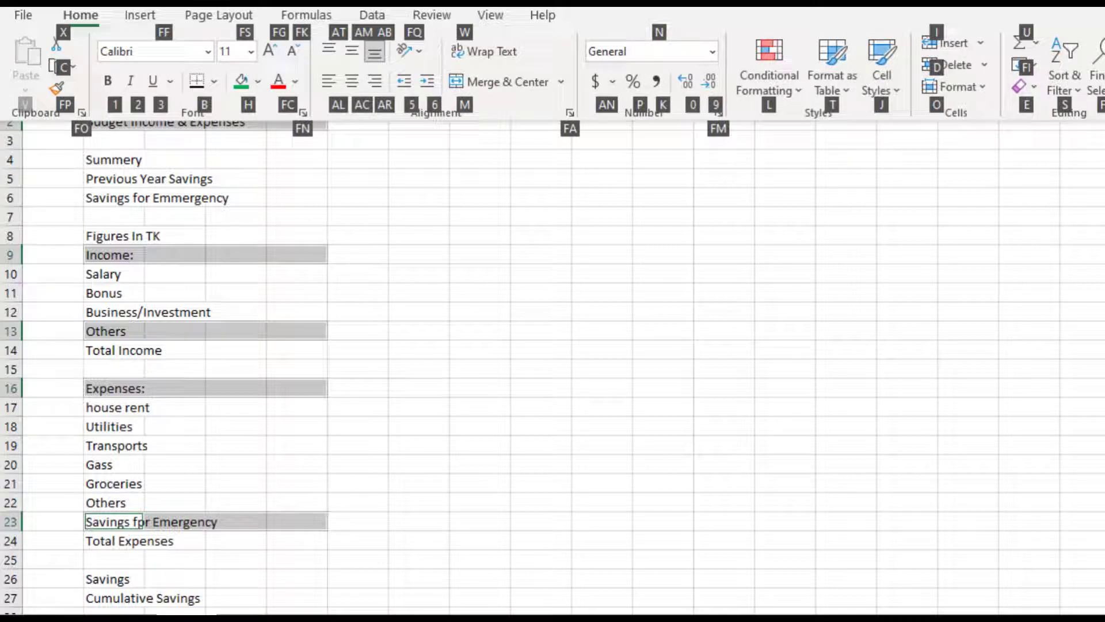
key(b)
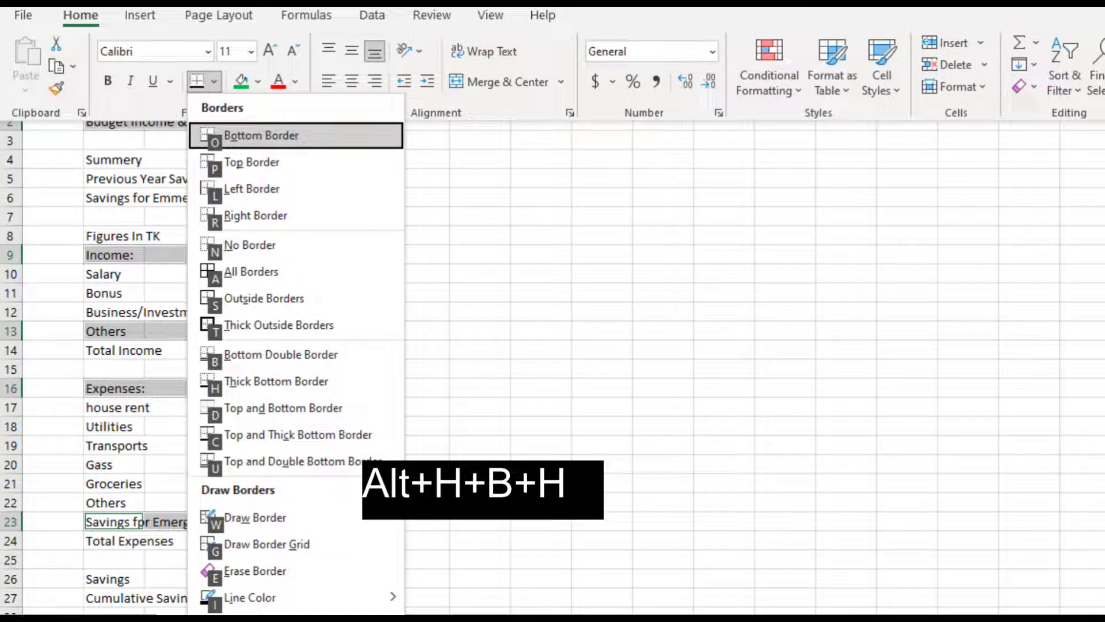
key(h)
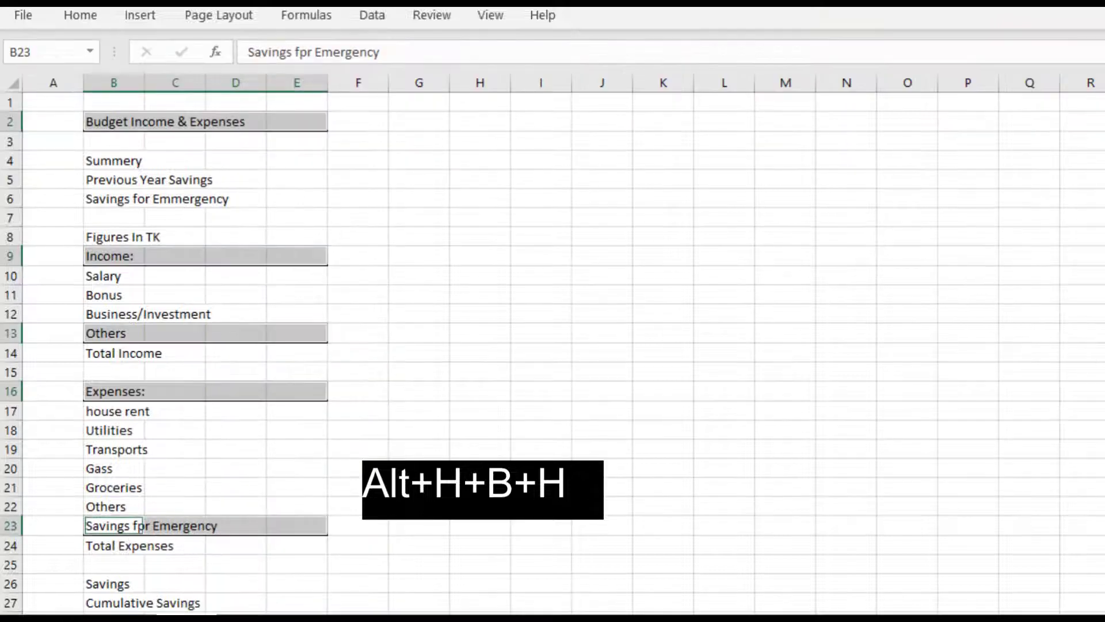
click(357, 313)
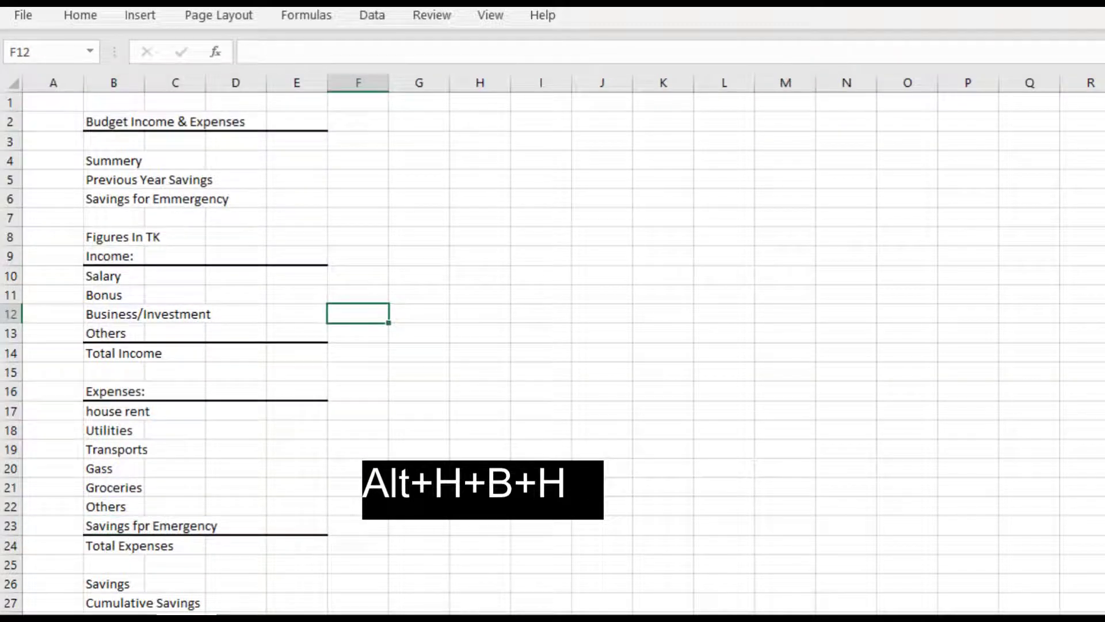
Step: Add a thick bottom border to the Summery heading row across B4:E4
click(113, 160)
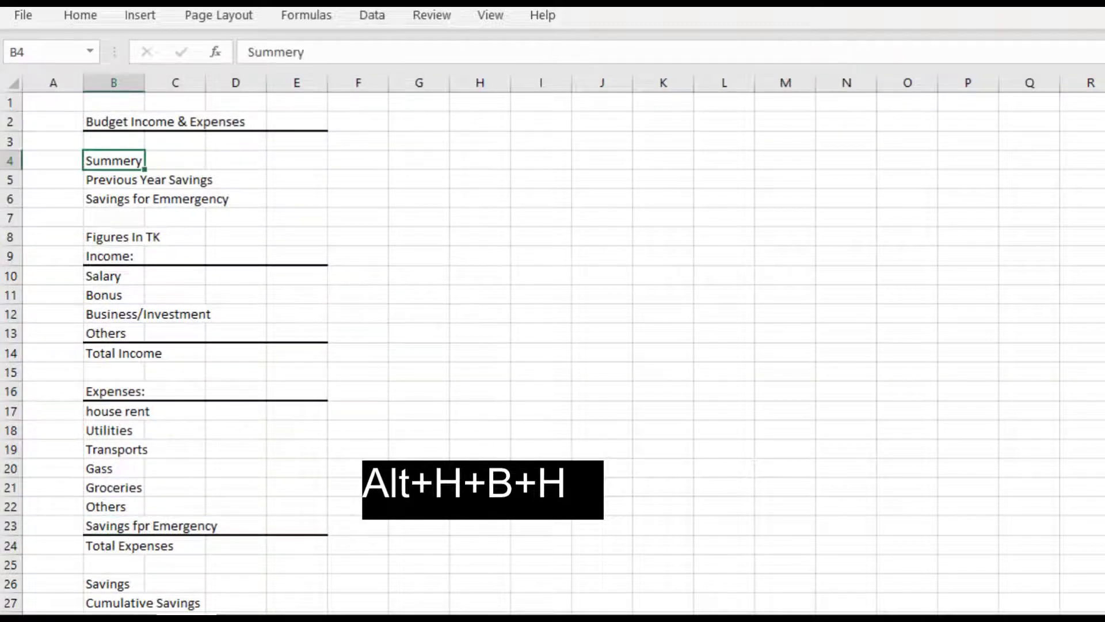
key(shift+Right)
key(shift+Right)
key(shift+Right)
key(alt)
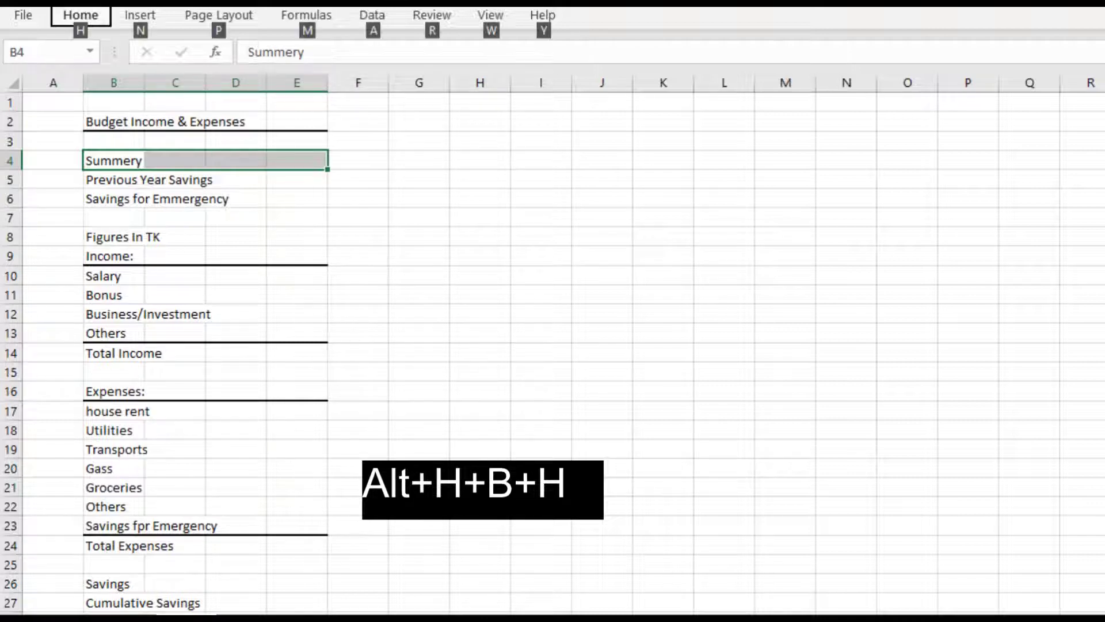
key(h)
key(b)
key(h)
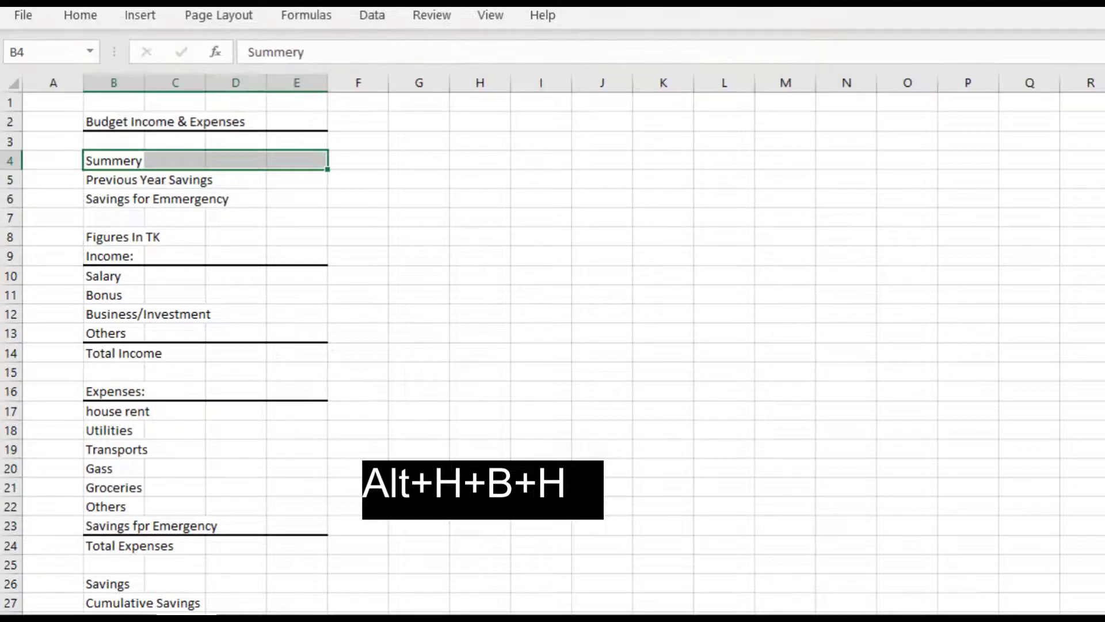
click(480, 161)
click(175, 141)
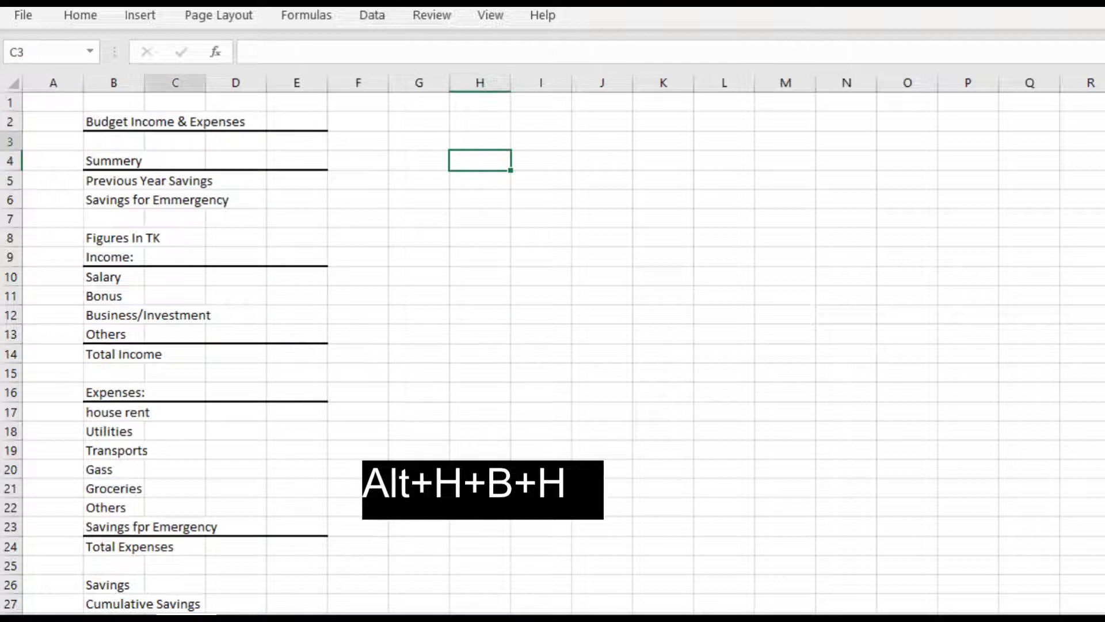
Step: Enter the label "Date:" in cell L4 and the date jan-22 in cell M4
click(480, 160)
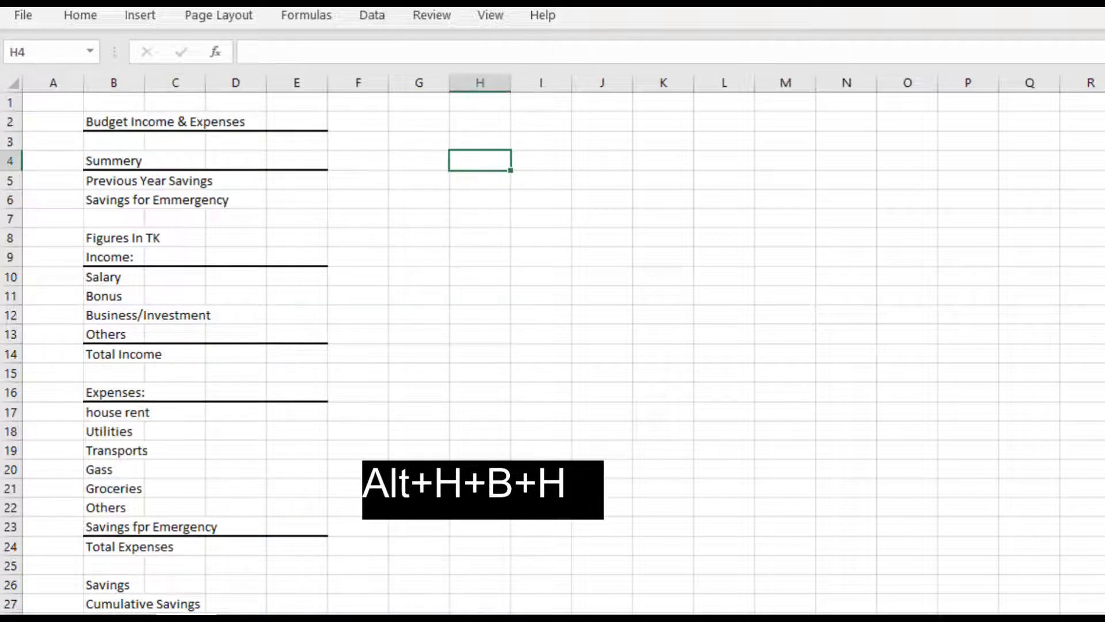
key(Right)
key(Right)
key(Right)
key(Right)
key(Right)
key(Left)
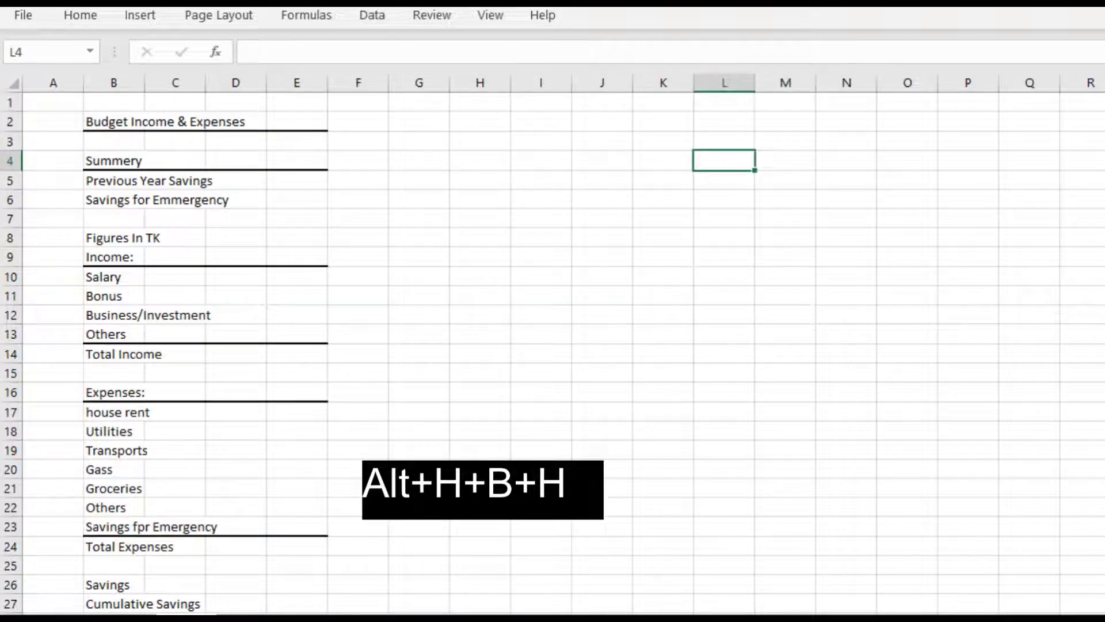
text(Date:)
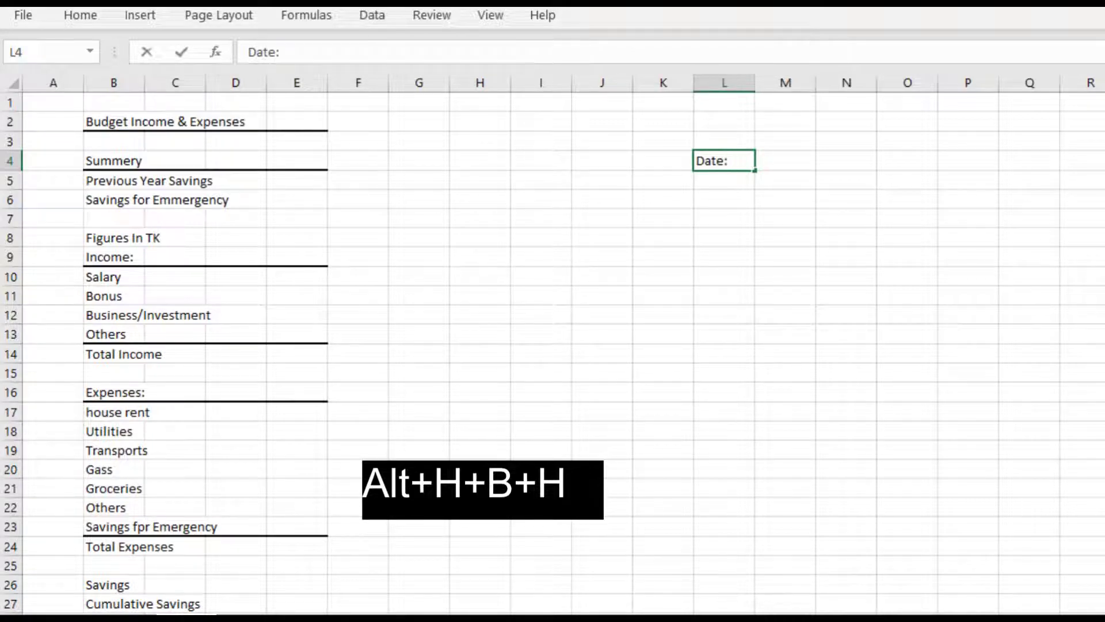
key(Tab)
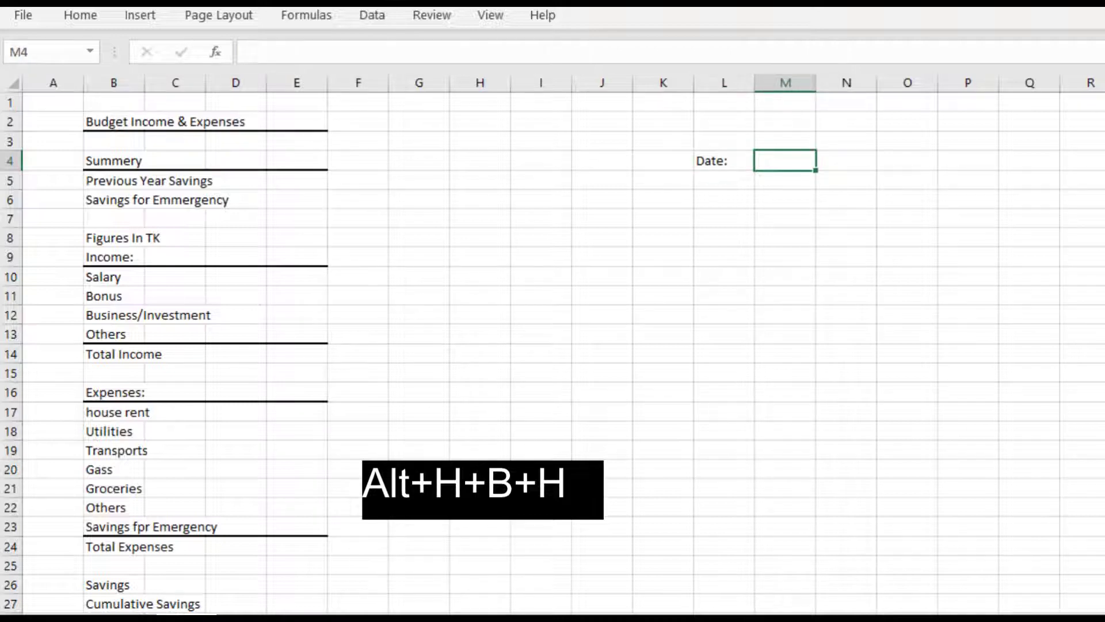
text(jan-2)
text(2)
key(Return)
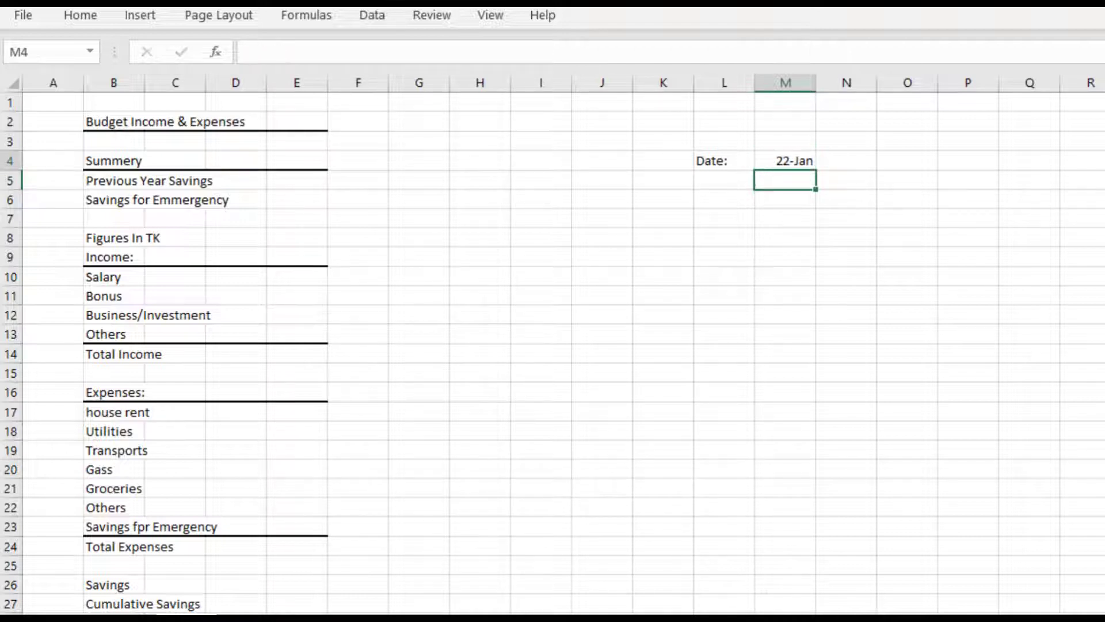
Step: Format the date in cell M4 with the custom number format mmm-yyy
click(785, 160)
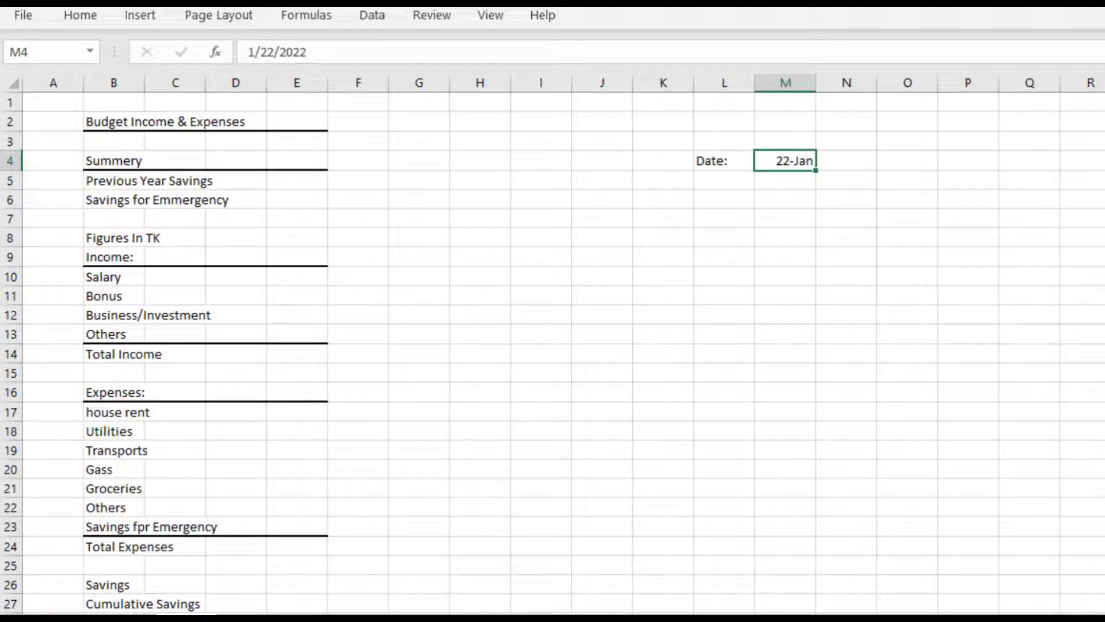
key(ctrl+1)
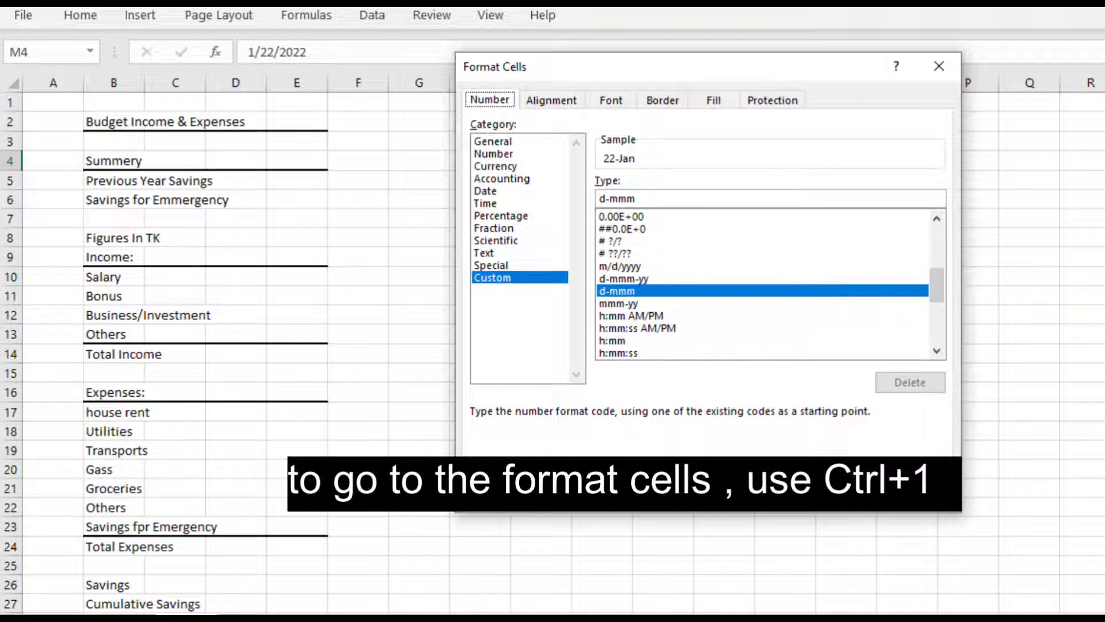
click(619, 304)
click(640, 198)
text(yyy)
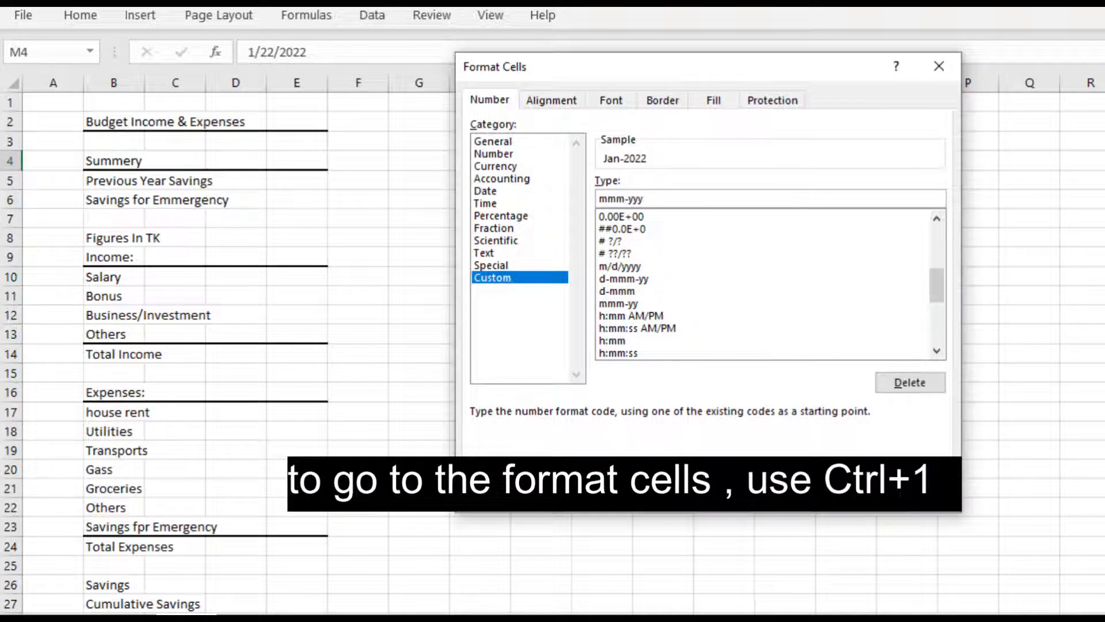
key(Return)
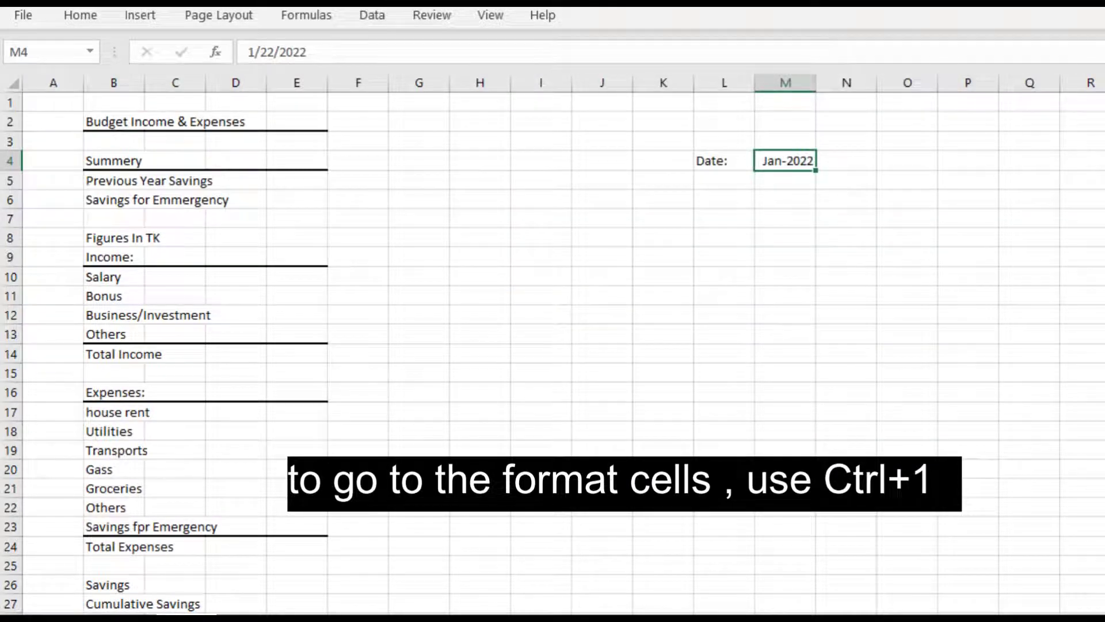
click(724, 160)
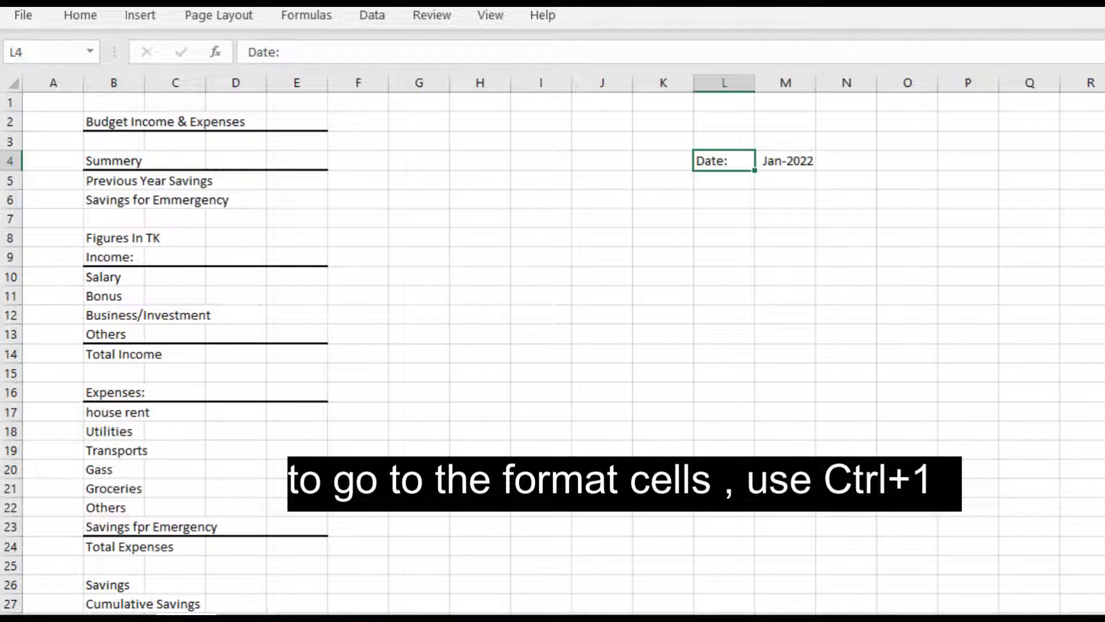
Step: Format cell E7 with the custom number format "Month "0 and enter 1 in it
click(297, 238)
click(297, 219)
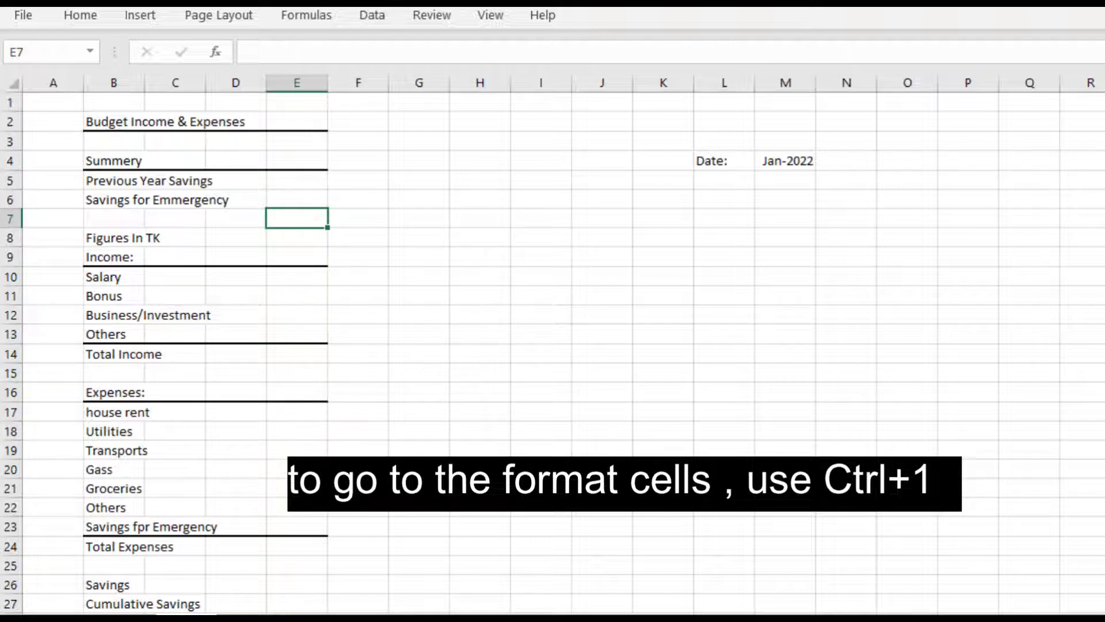
key(ctrl+1)
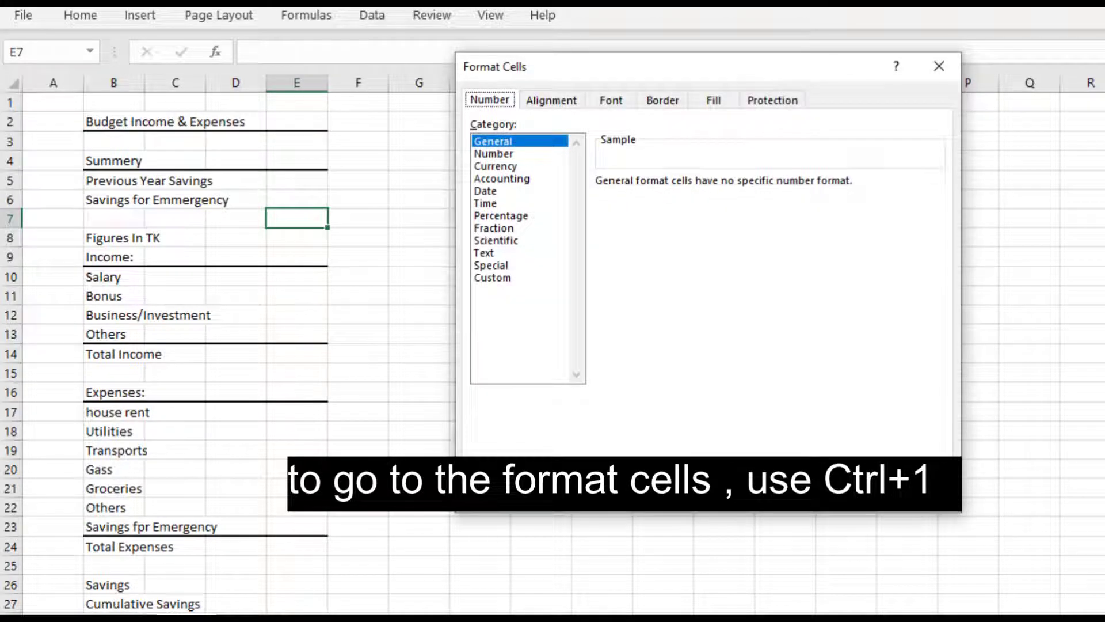
click(493, 278)
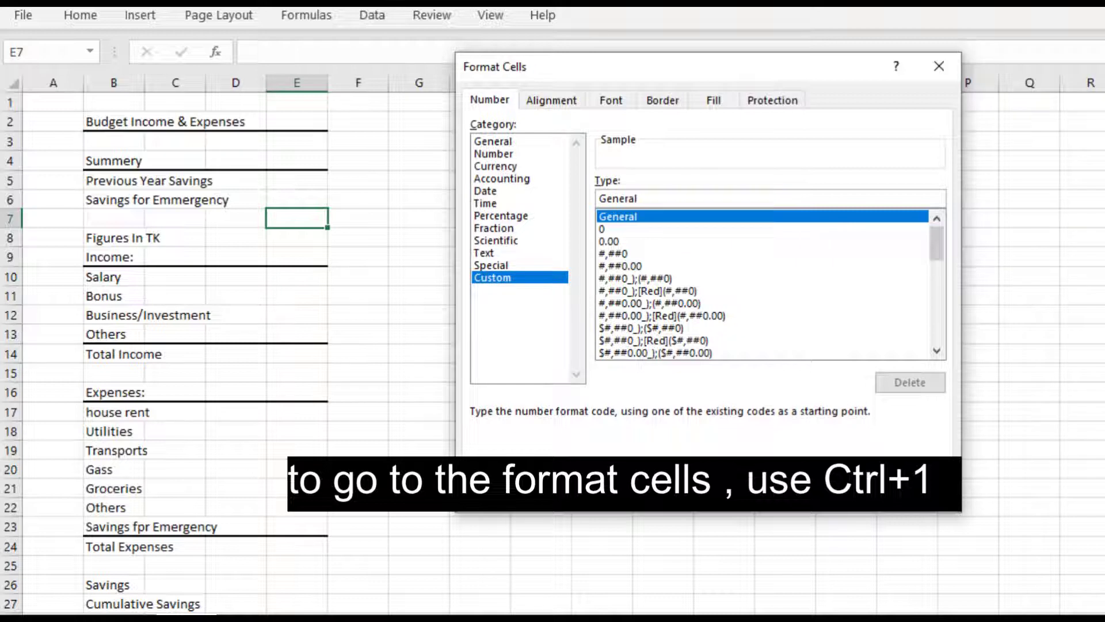
drag(637, 198, 598, 198)
text("Mo)
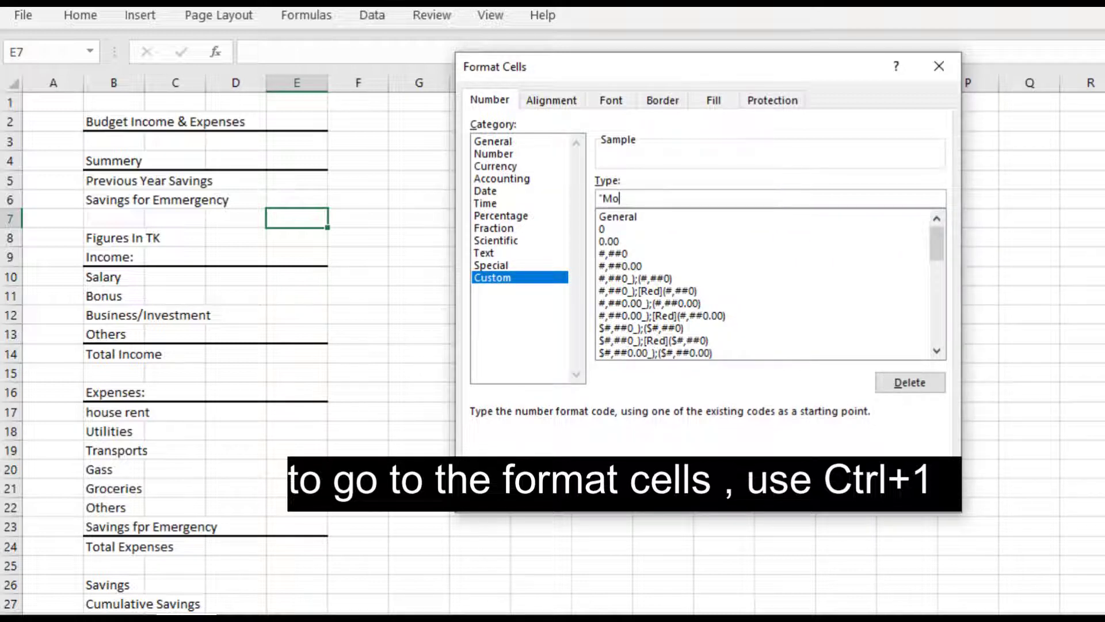
text(nth"0)
key(Return)
key(F2)
text(1)
key(Tab)
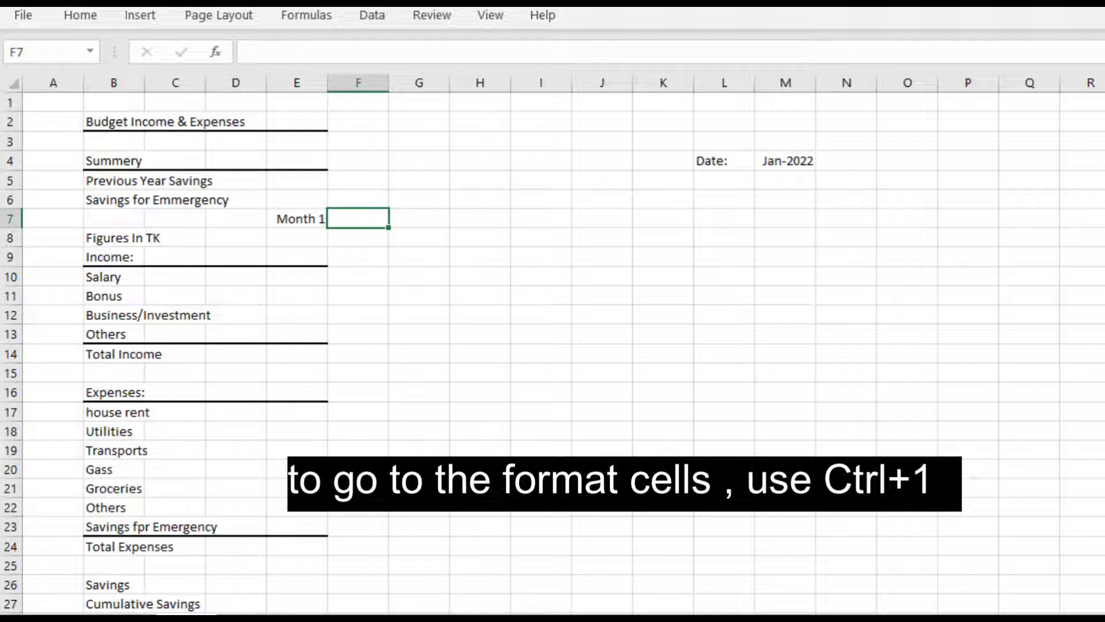
Step: Enter the formula +E7+1 in cell F7 for the second month header
text(+)
click(296, 219)
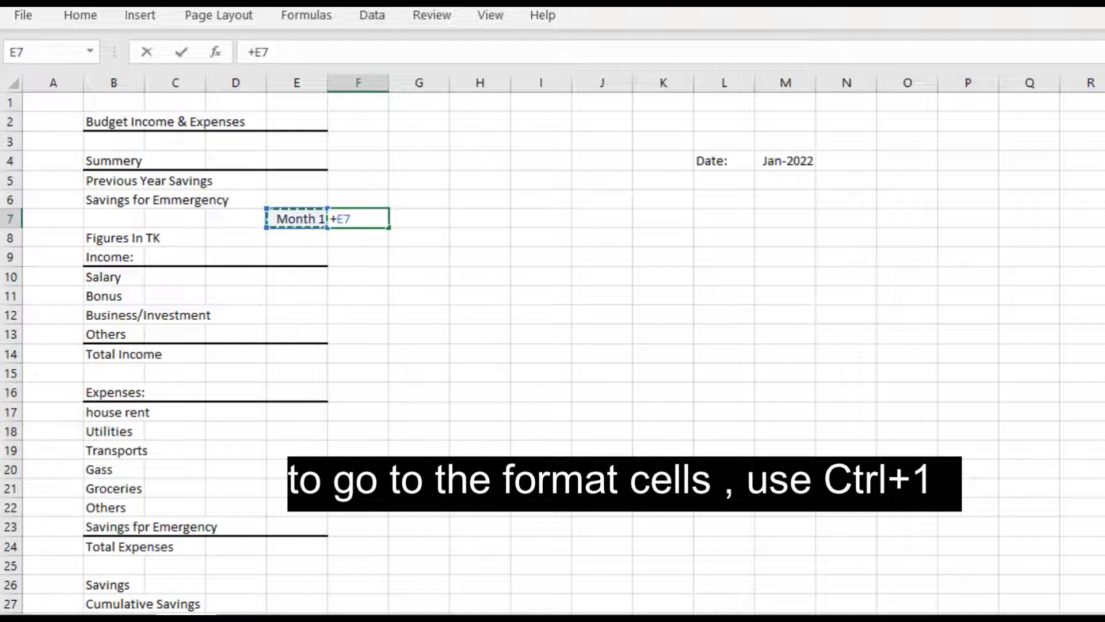
text(+1)
key(Return)
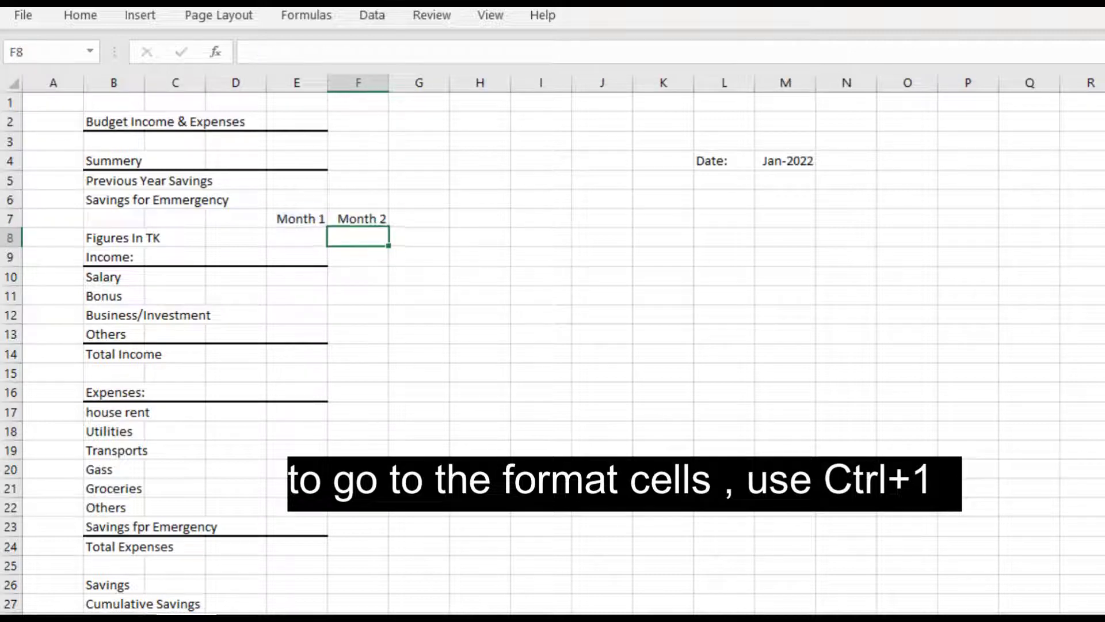
Step: Enter the formula =EOMONTH($M$4,D7) in cell E8, with the start date reference locked
click(358, 219)
key(Left)
key(Left)
key(Right)
key(Right)
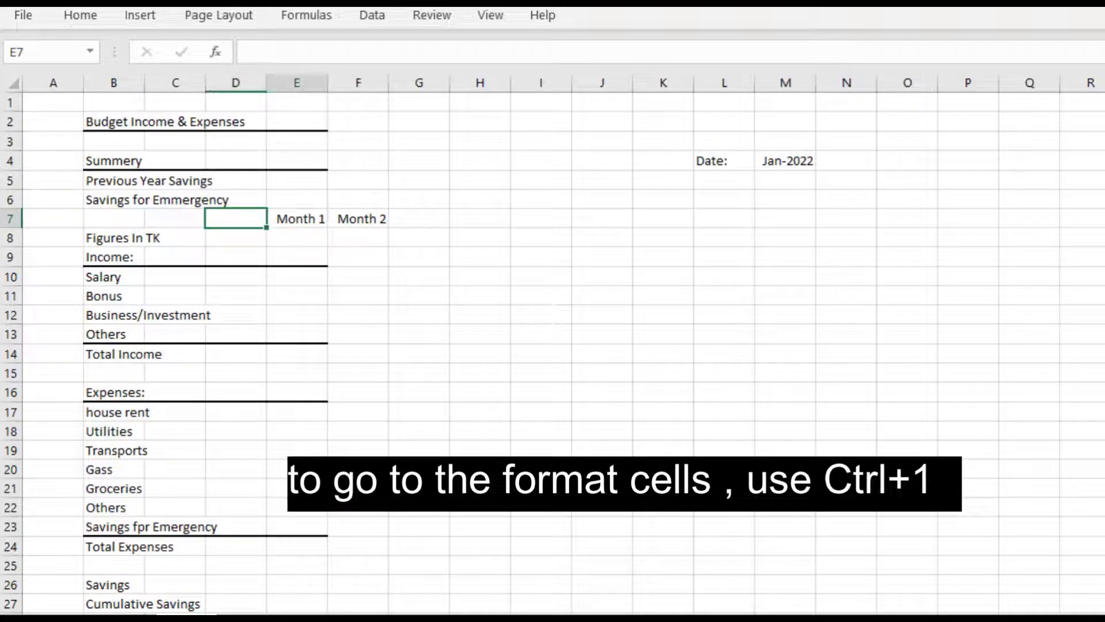
key(Left)
key(Down)
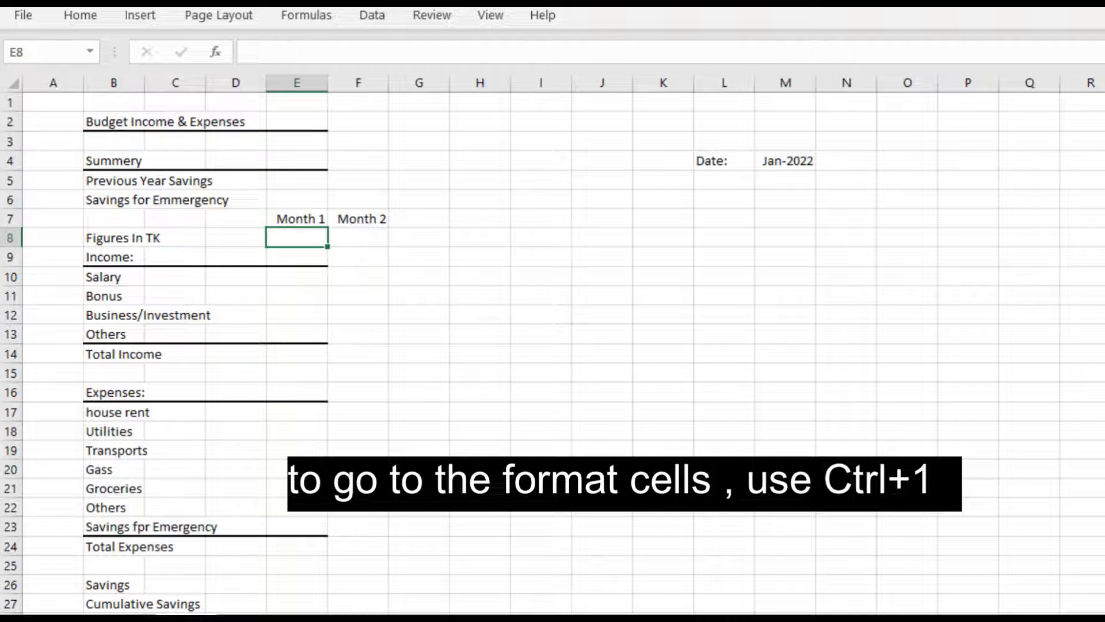
text(=eomonth)
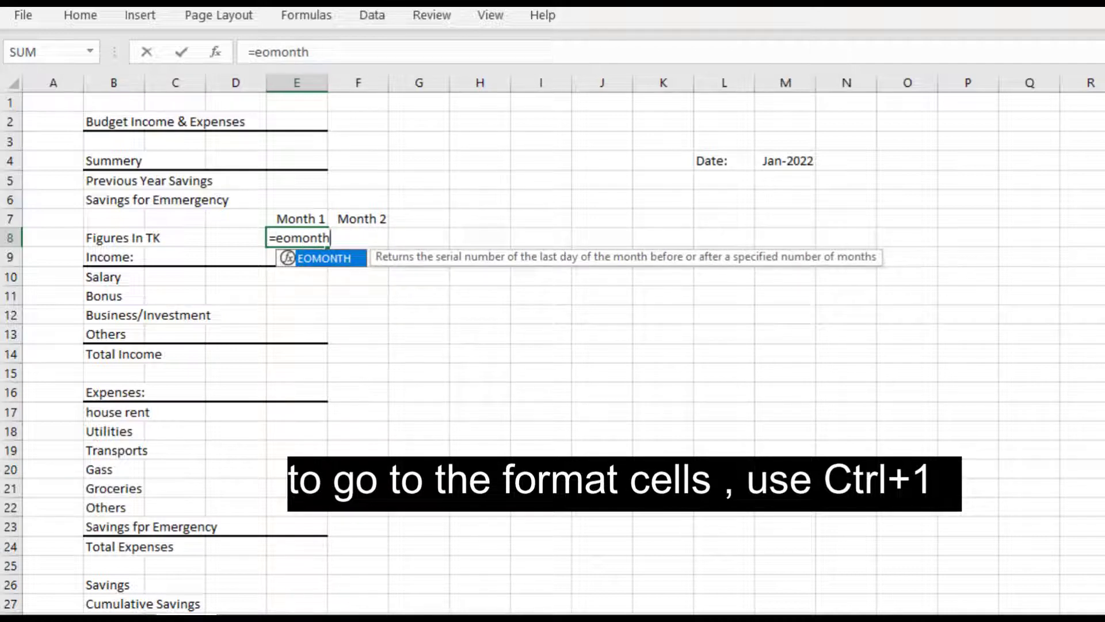
text(()
click(358, 237)
key(Right)
key(Right)
key(Right)
key(Right)
key(Right)
key(Right)
key(Right)
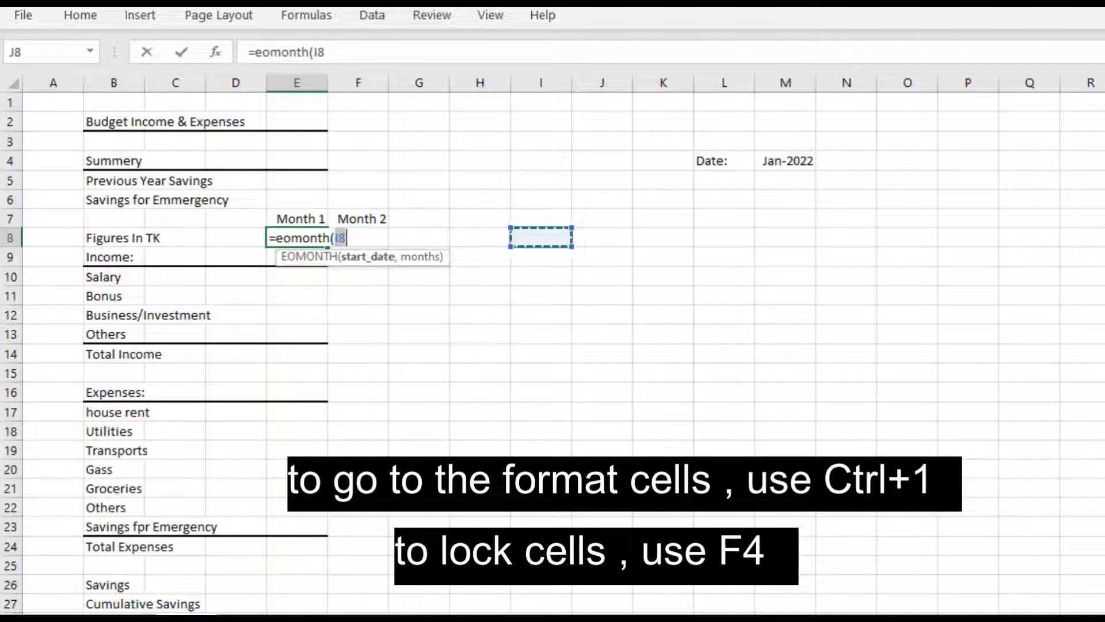
key(Up)
key(Up)
key(Up)
key(Up)
key(Up)
key(Up)
key(Down)
key(Down)
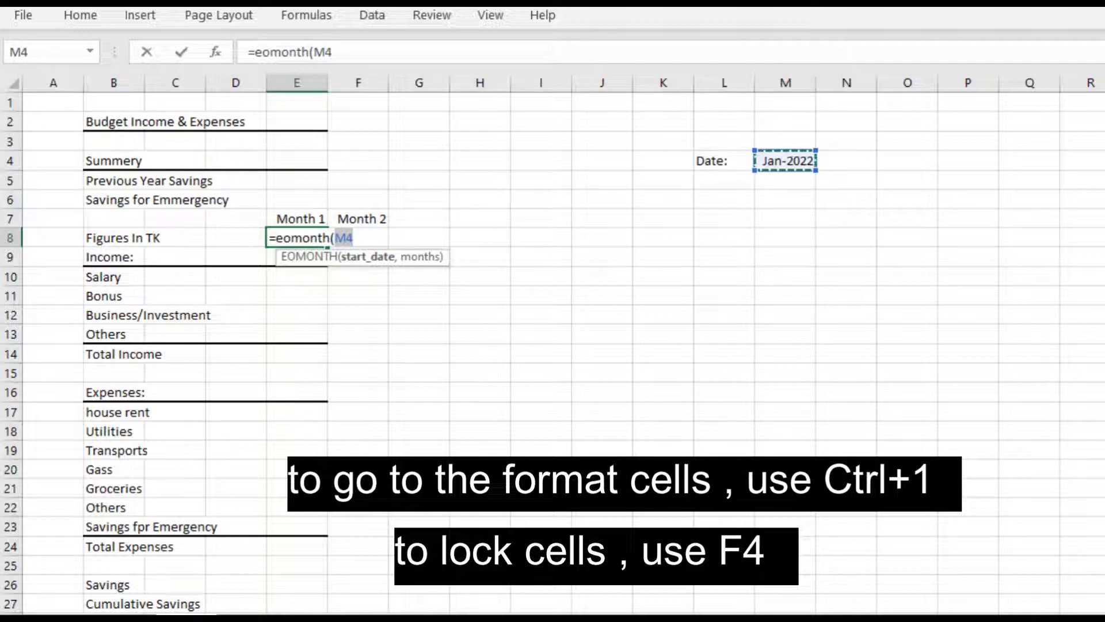
key(F4)
text(,)
key(Left)
key(Left)
key(Up)
key(Right)
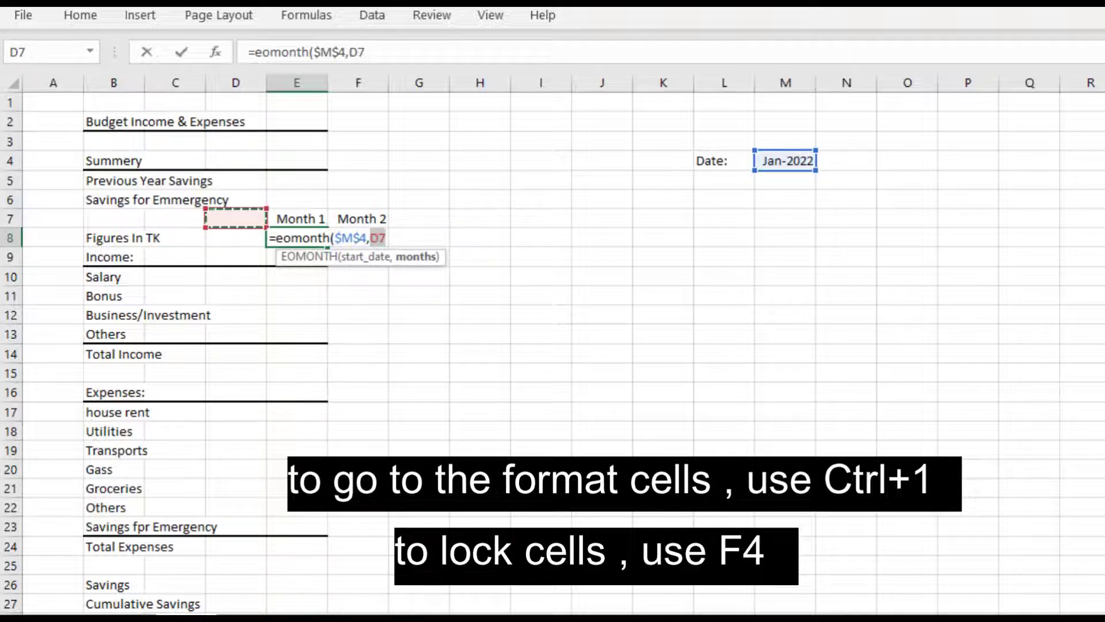
key(Return)
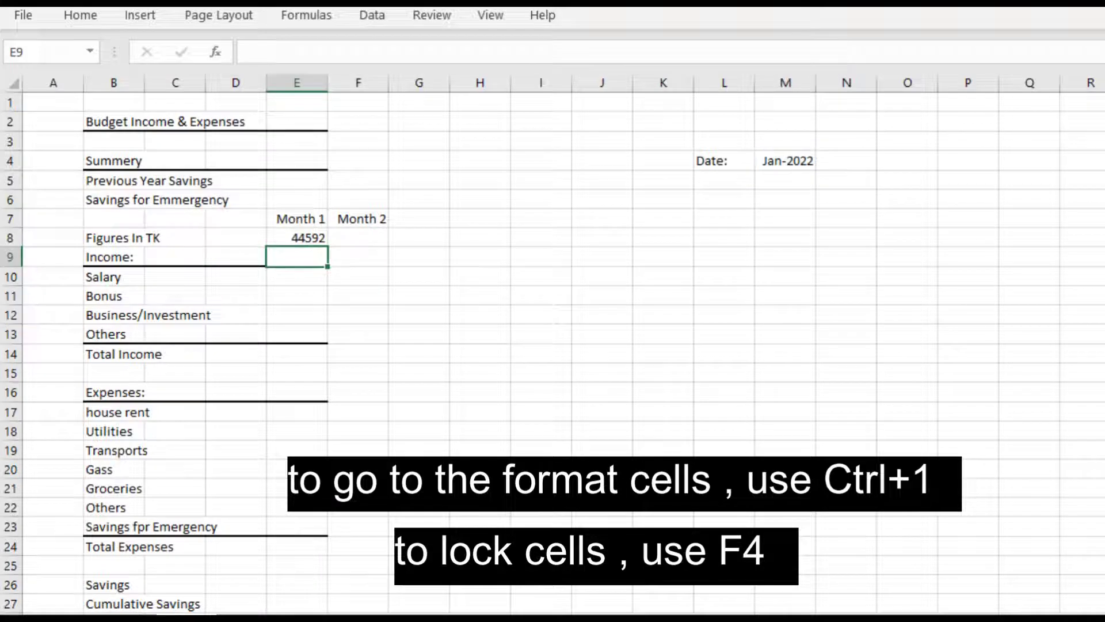
Step: Format the month-end date in cell E8 with the custom number format mmm-yyy
click(297, 238)
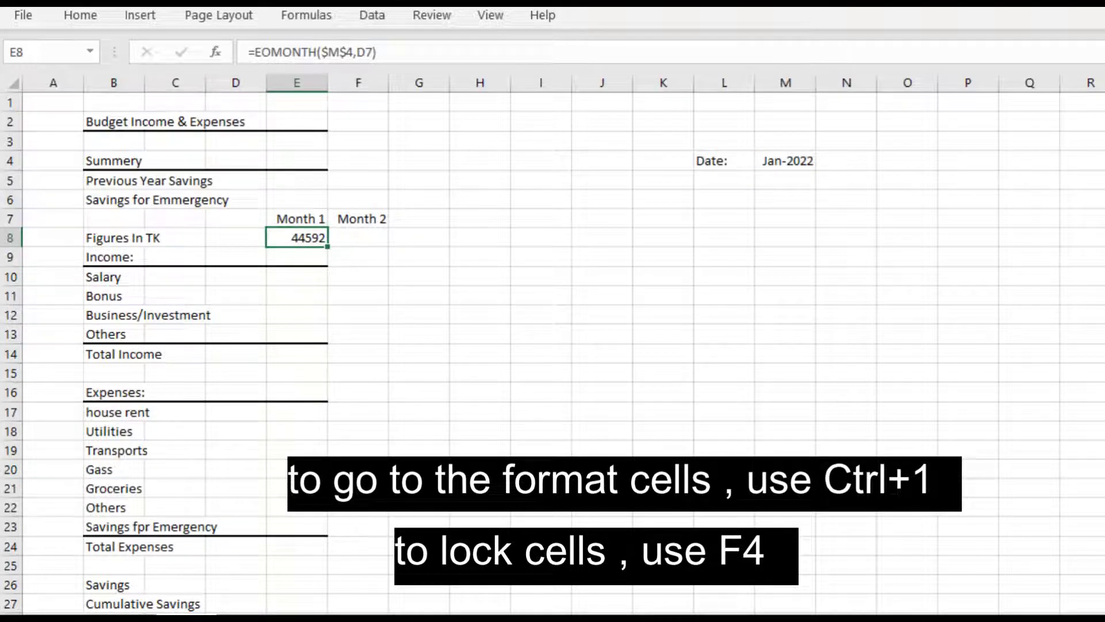
key(ctrl+1)
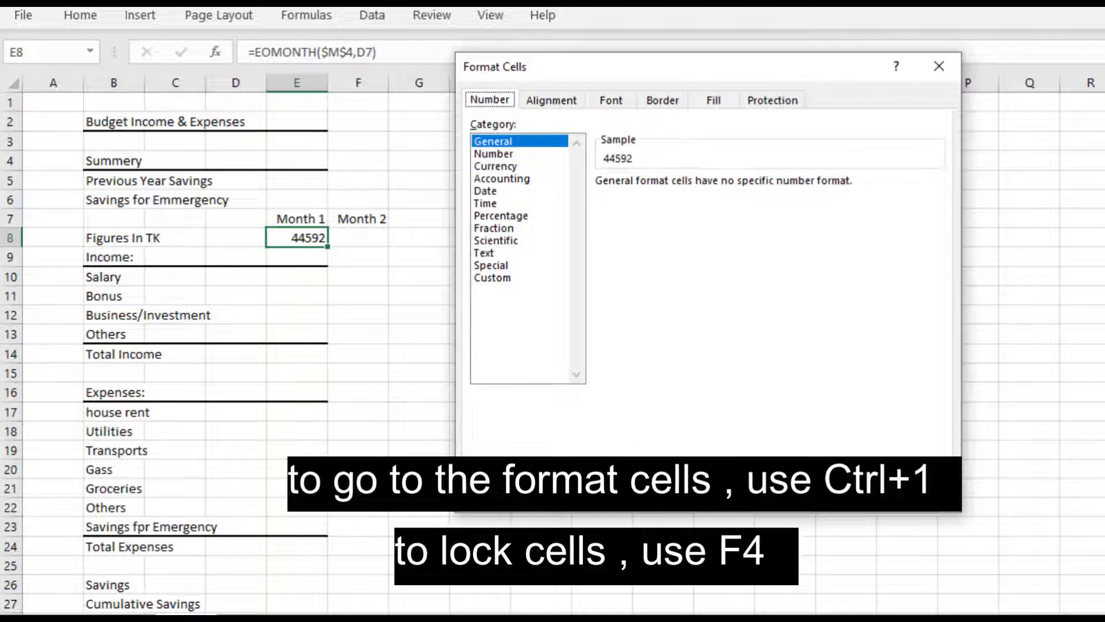
key(Tab)
key(Down)
key(Down)
key(Down)
key(Down)
key(Down)
key(Down)
key(Down)
key(Down)
key(Down)
key(Down)
key(Down)
key(Tab)
key(Down)
key(Down)
key(Down)
key(Down)
key(Down)
key(Down)
key(Down)
key(Down)
key(Down)
key(Down)
key(Down)
key(Down)
key(Down)
key(Down)
key(Down)
key(Down)
key(Down)
key(Down)
key(Down)
key(Down)
key(Down)
key(Down)
key(Down)
key(Down)
key(Up)
key(Up)
key(Up)
key(Up)
key(Up)
key(Up)
key(Up)
key(Up)
key(Up)
key(Up)
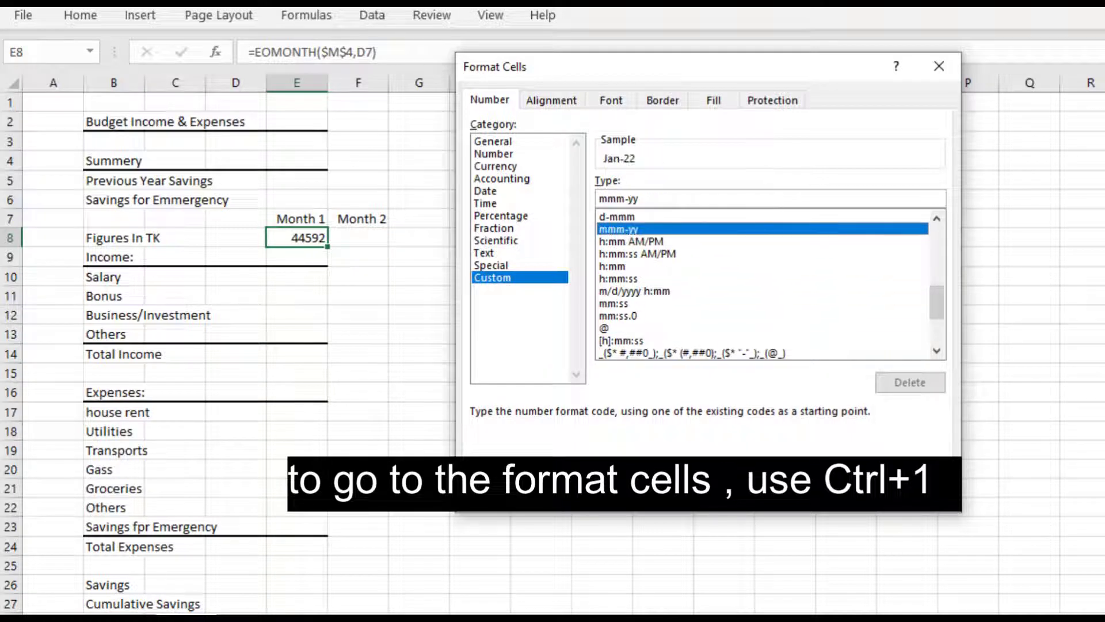
click(639, 199)
text(yu)
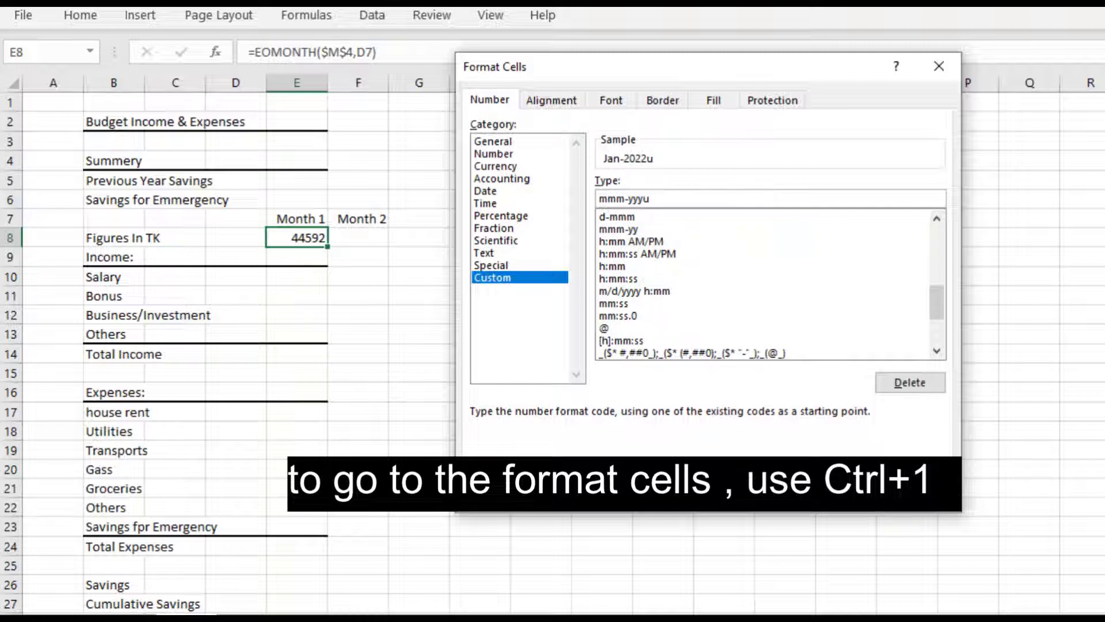
key(BackSpace)
key(Return)
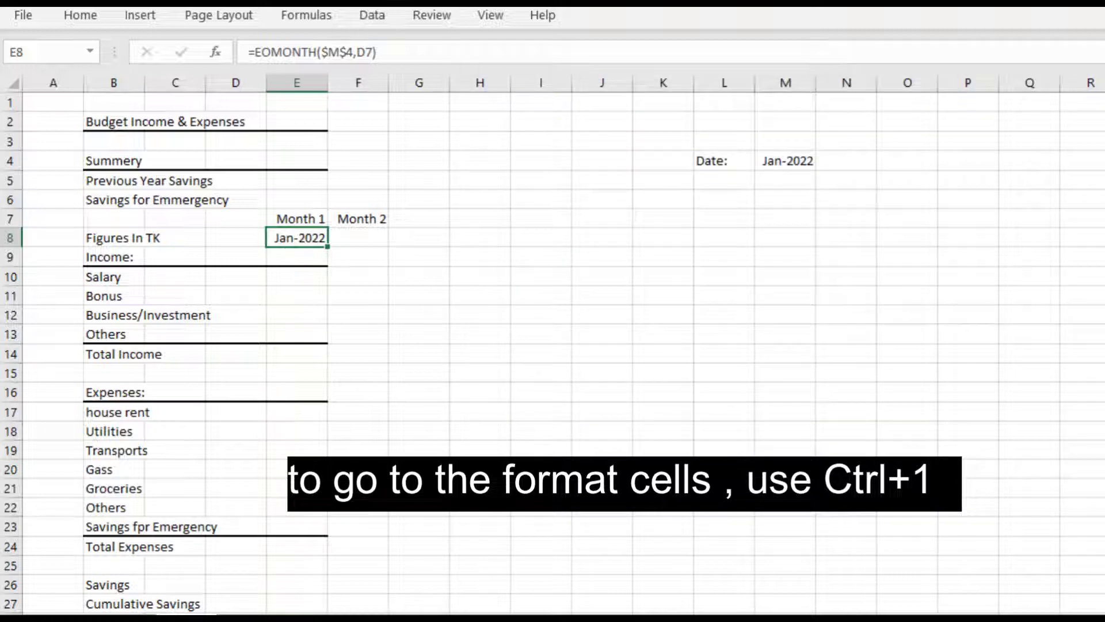
Step: Enter 30000 as the Month 1 salary in cell E10
click(419, 237)
click(297, 238)
click(297, 257)
click(297, 276)
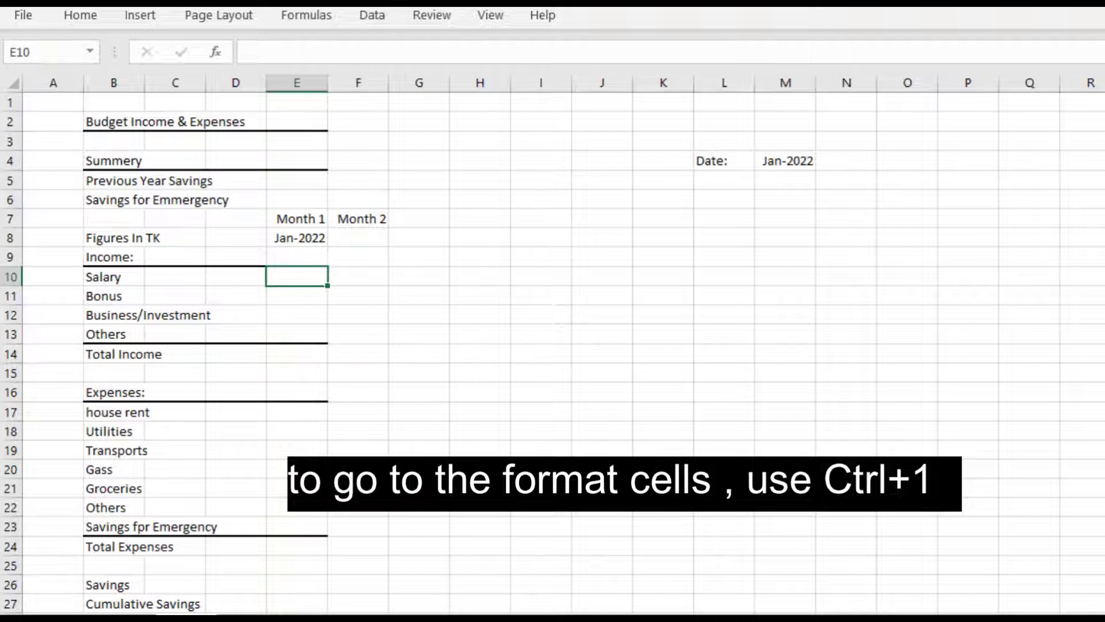
text(30000)
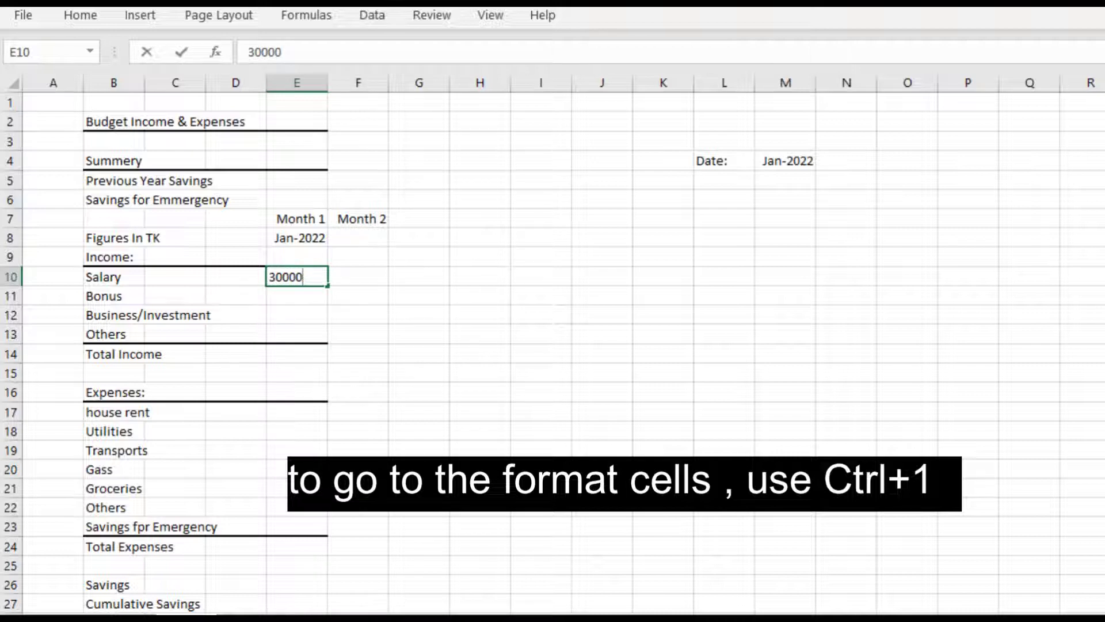
key(Return)
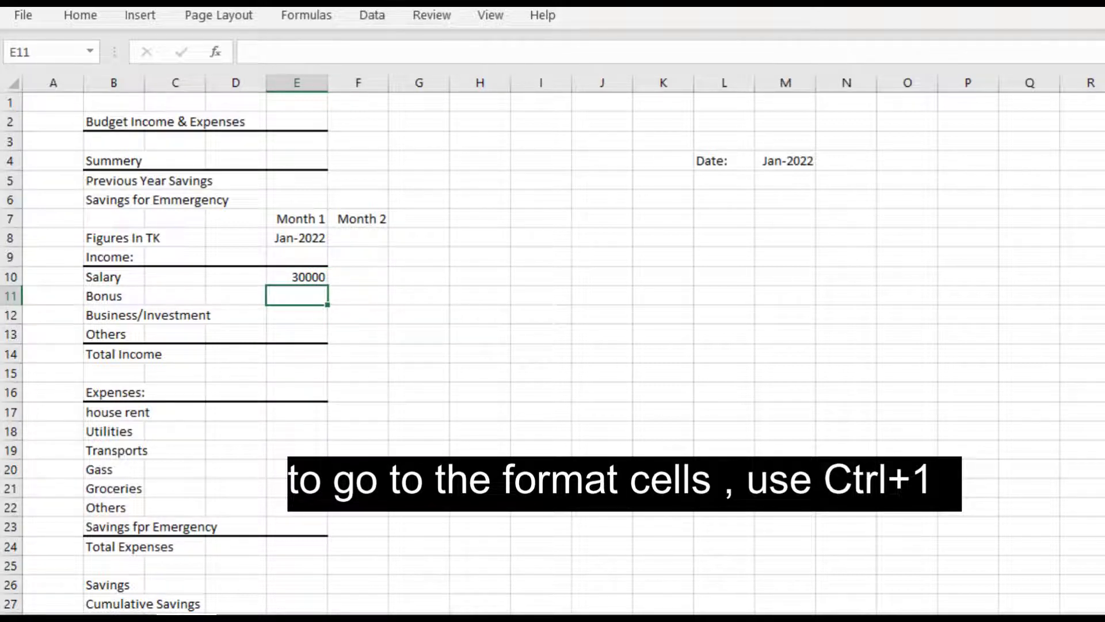
Step: Format cells E10:E27 as Number with 0 decimal places and the 1000 separator
click(297, 276)
drag(297, 276, 296, 611)
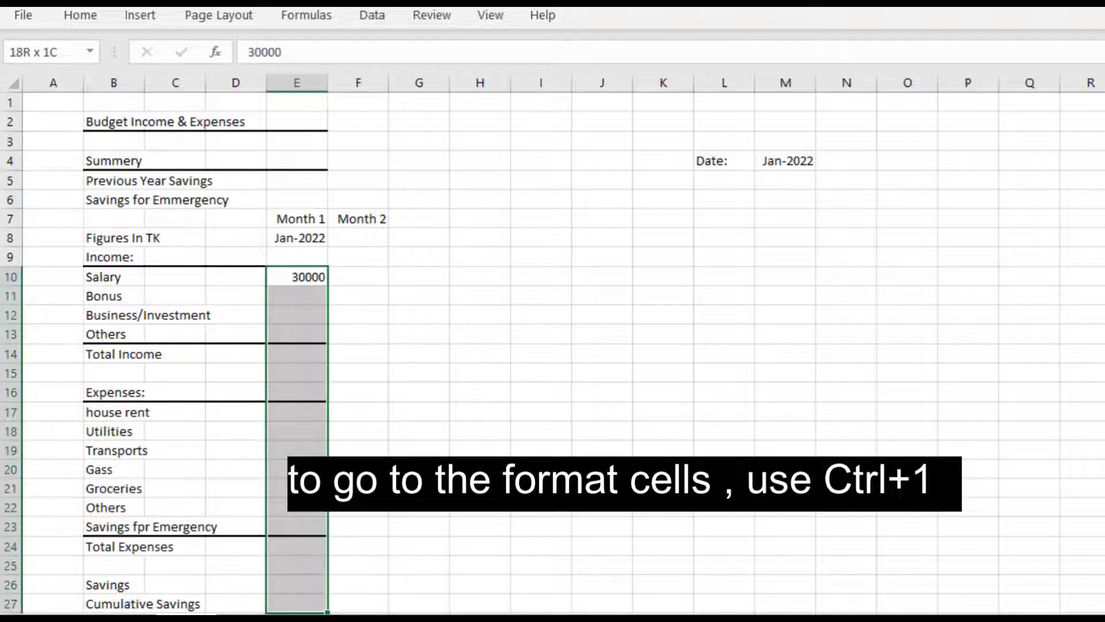
key(ctrl+1)
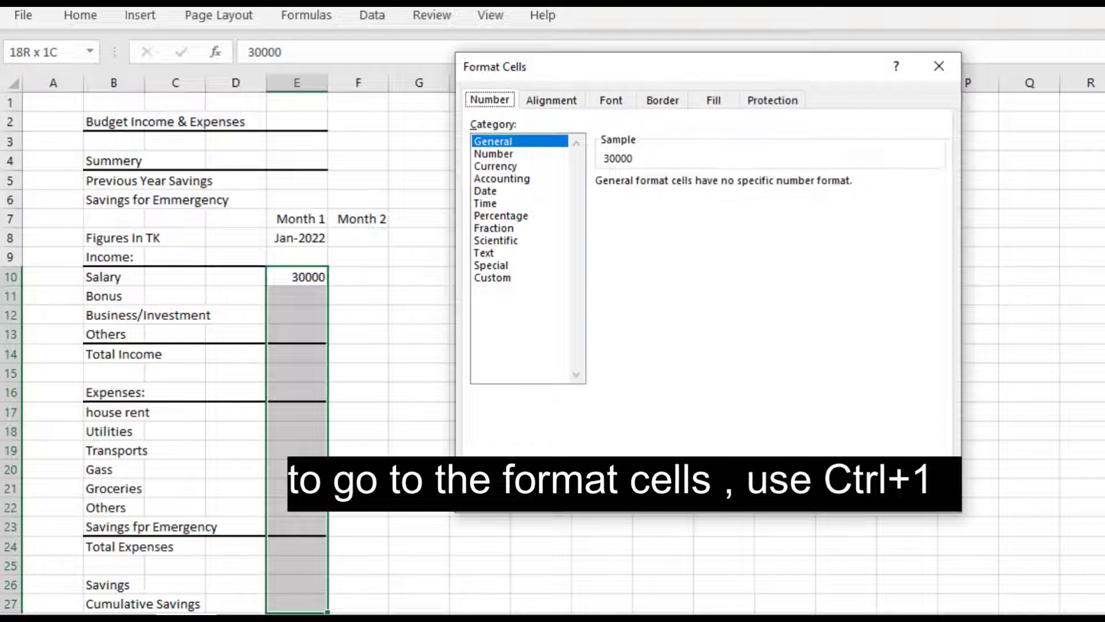
key(Tab)
key(Down)
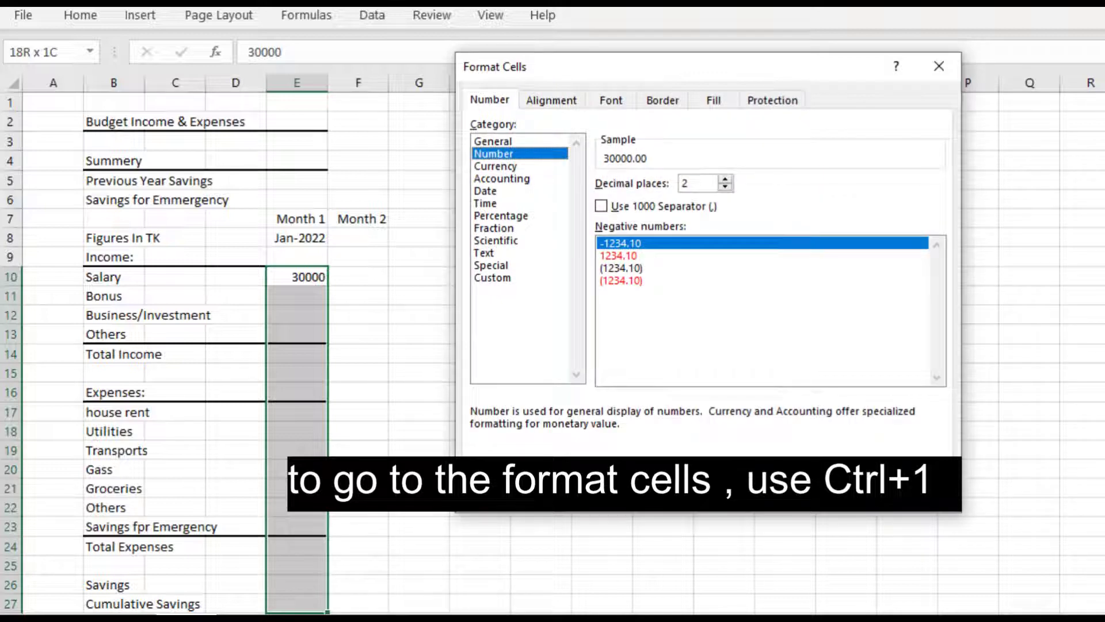
key(Tab)
key(Down)
key(Down)
key(Tab)
key(space)
key(Return)
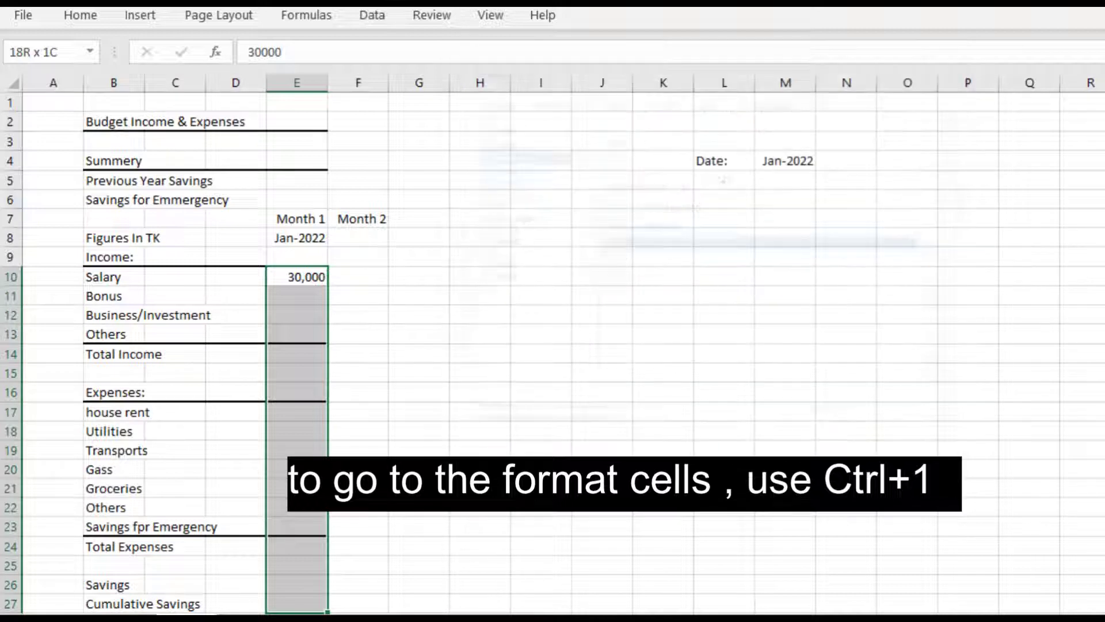
Step: Enter 5000 for Bonus in cell E11 and 1000 for Business/Investment in cell E12
key(Down)
text(5000)
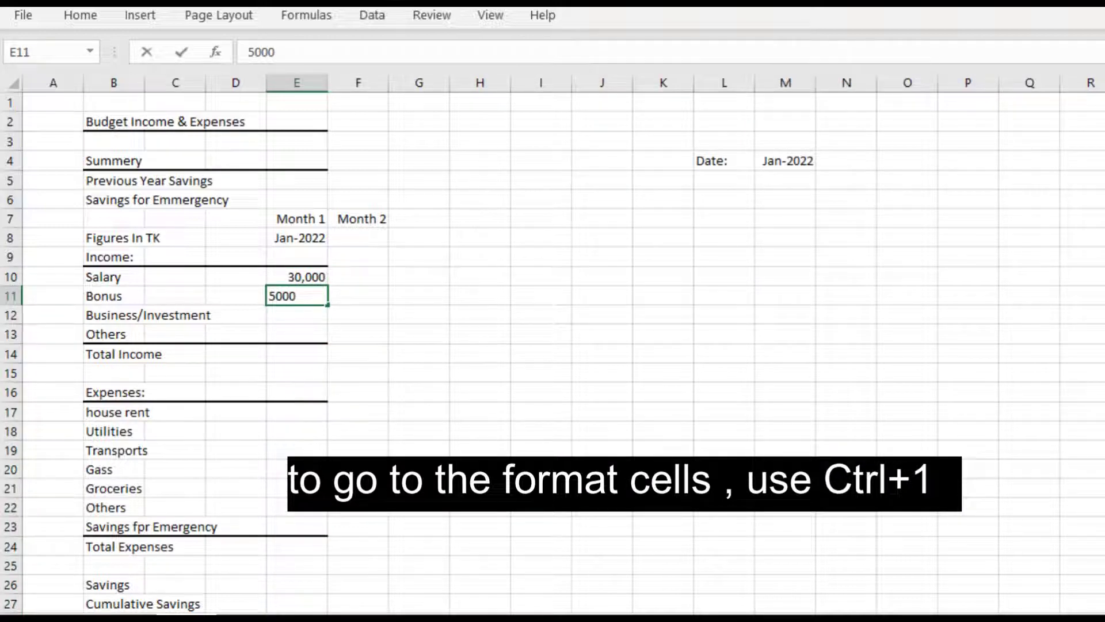
key(Return)
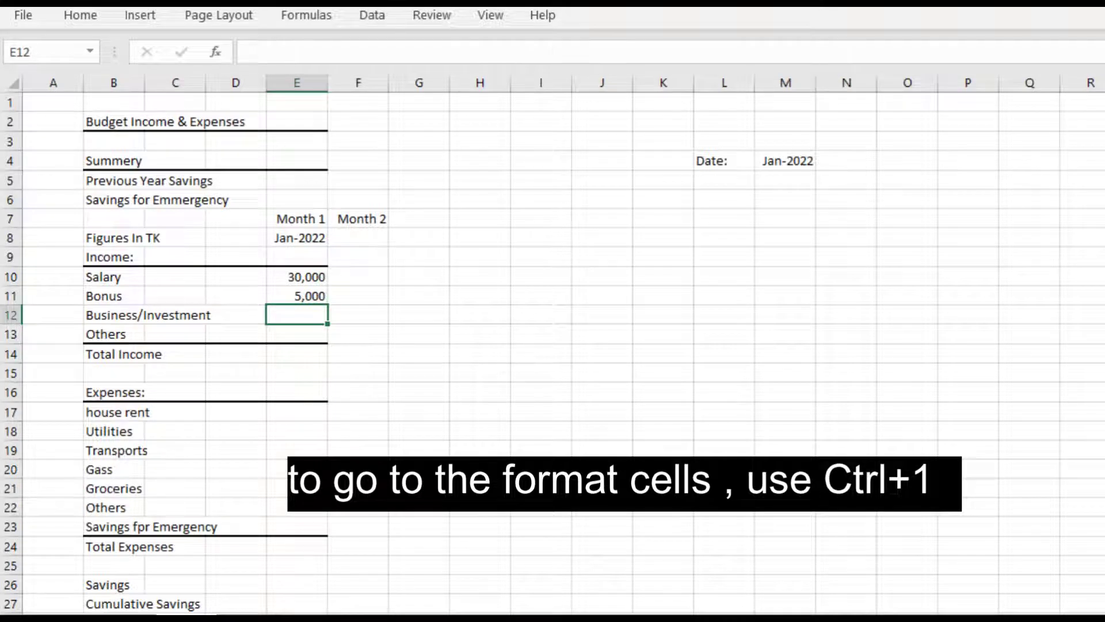
text(1000)
key(Return)
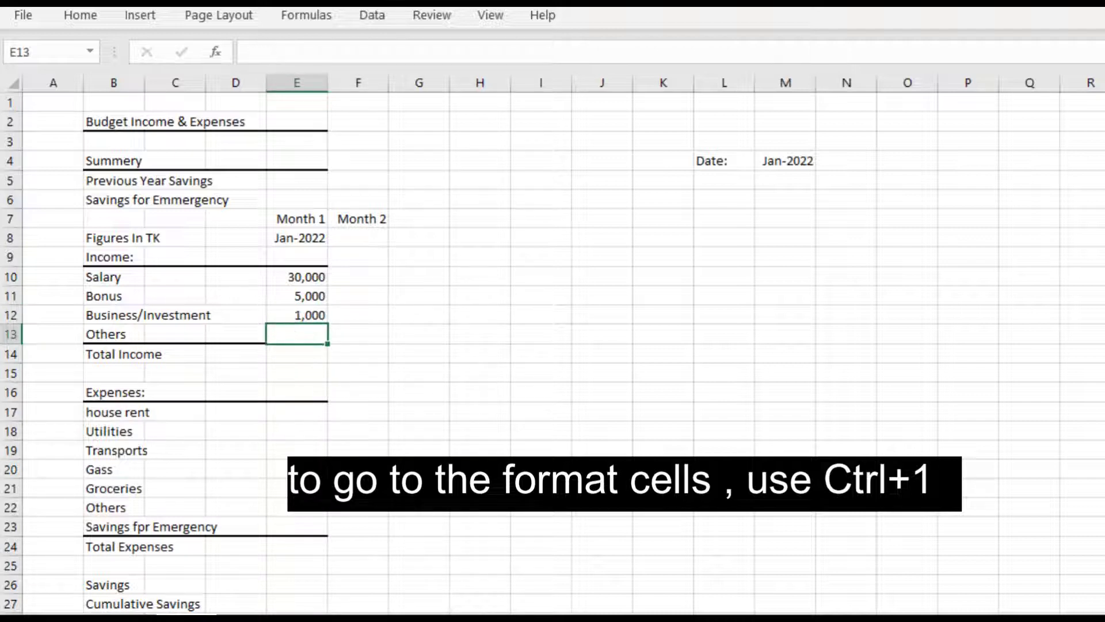
Step: Correct the Business/Investment amount in cell E12 to 10000
click(296, 314)
key(F2)
key(BackSpace)
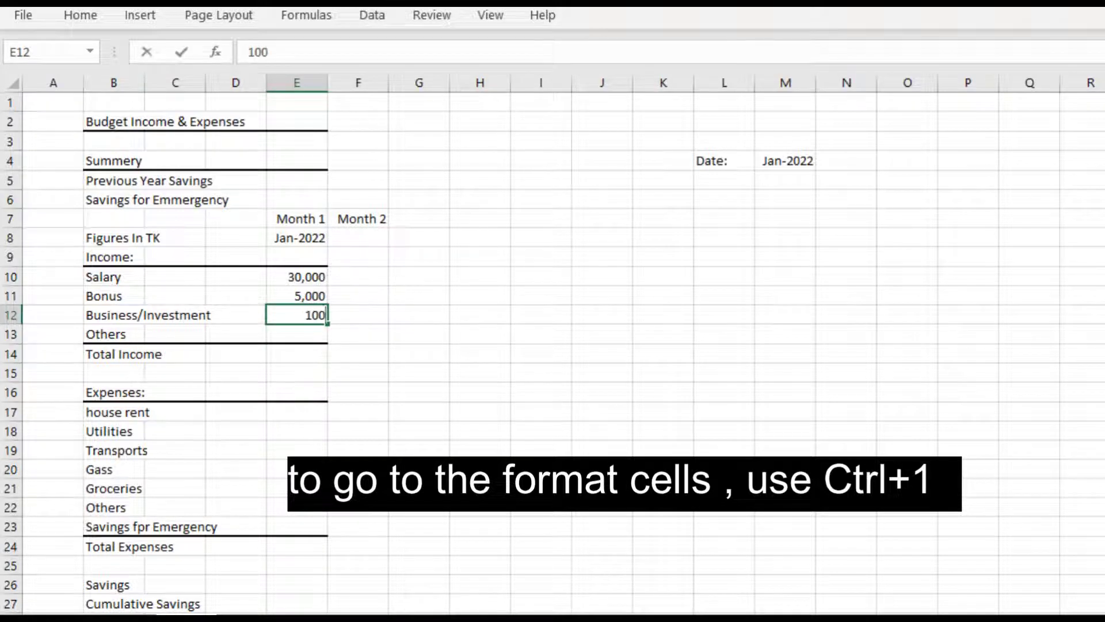
text(00)
key(Return)
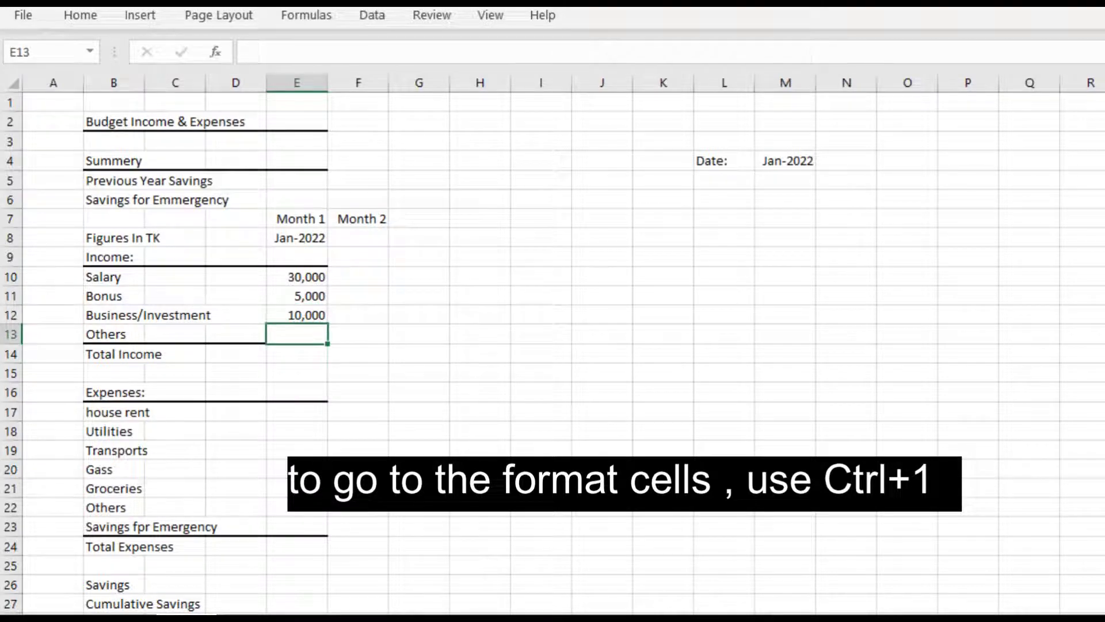
Step: Enter 3000 for Others in cell E13 and AutoSum E10:E13 as Total Income in cell E14
text(3000)
key(Return)
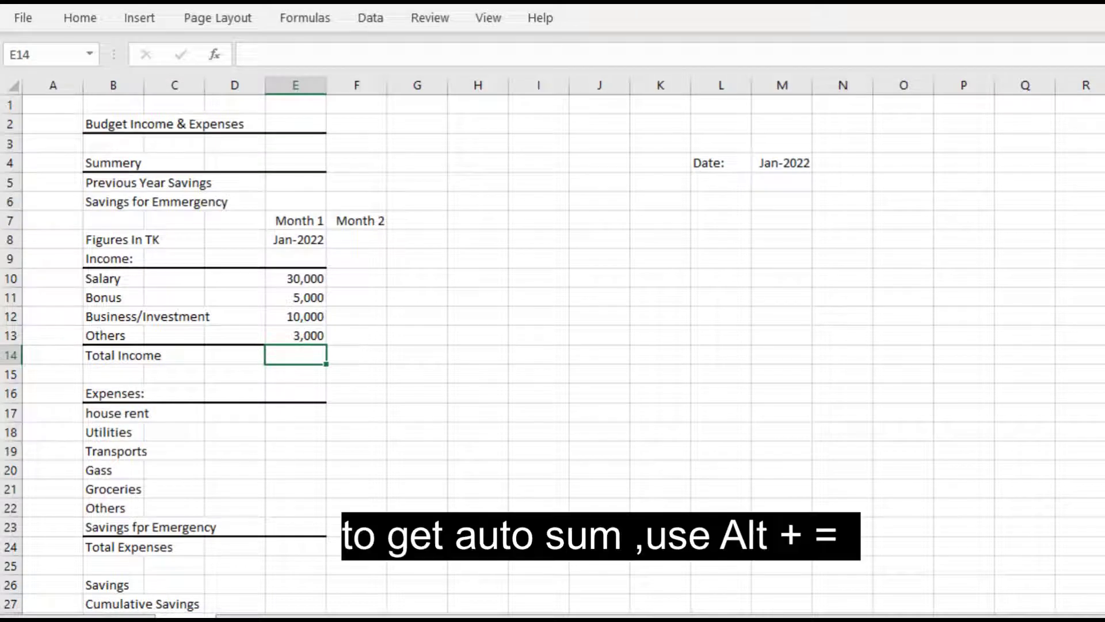
key(alt+equal)
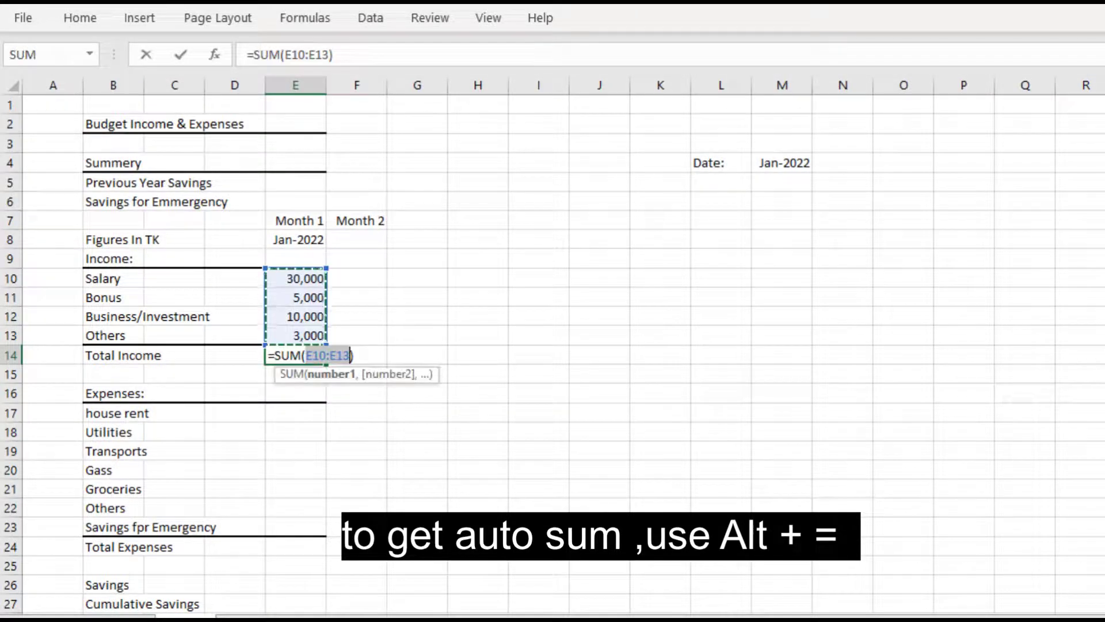
key(Return)
Step: Enter the expense amounts 15000 for house rent in E17, 2000 for Utilities in E18 and 2500 for Transports in E19
key(Down)
key(Down)
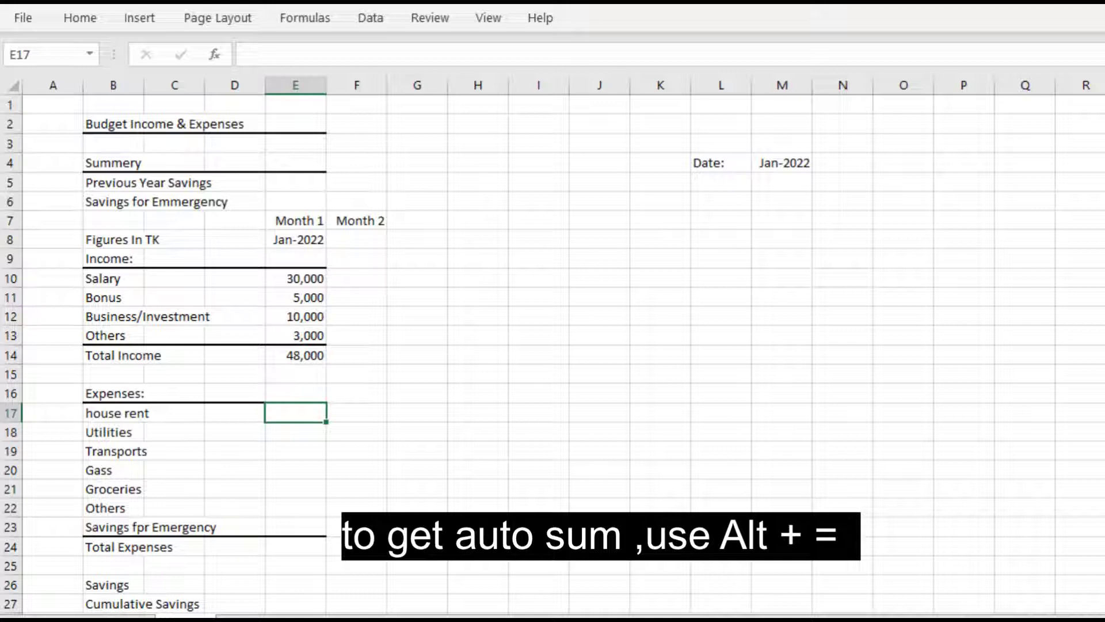
text(15000)
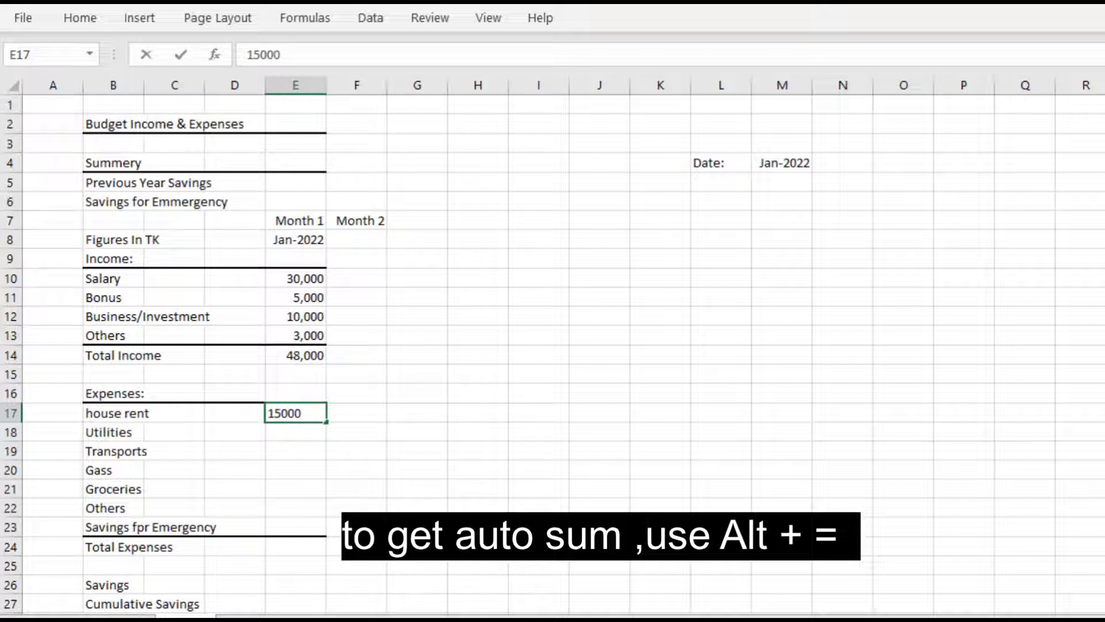
key(Return)
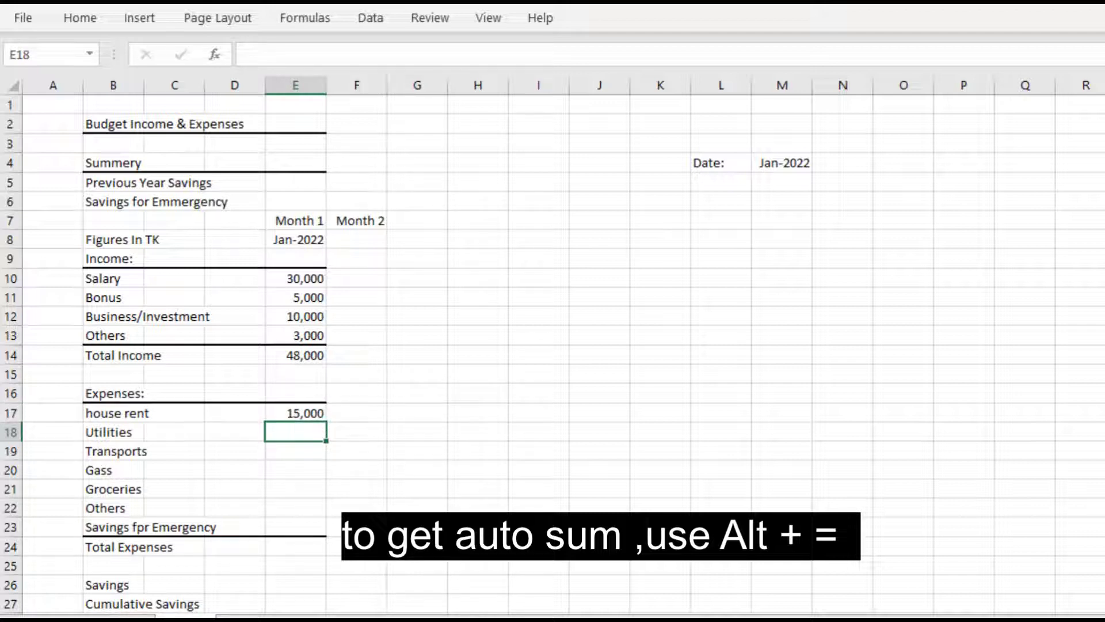
text(2000)
key(Return)
text(2,50)
text(00)
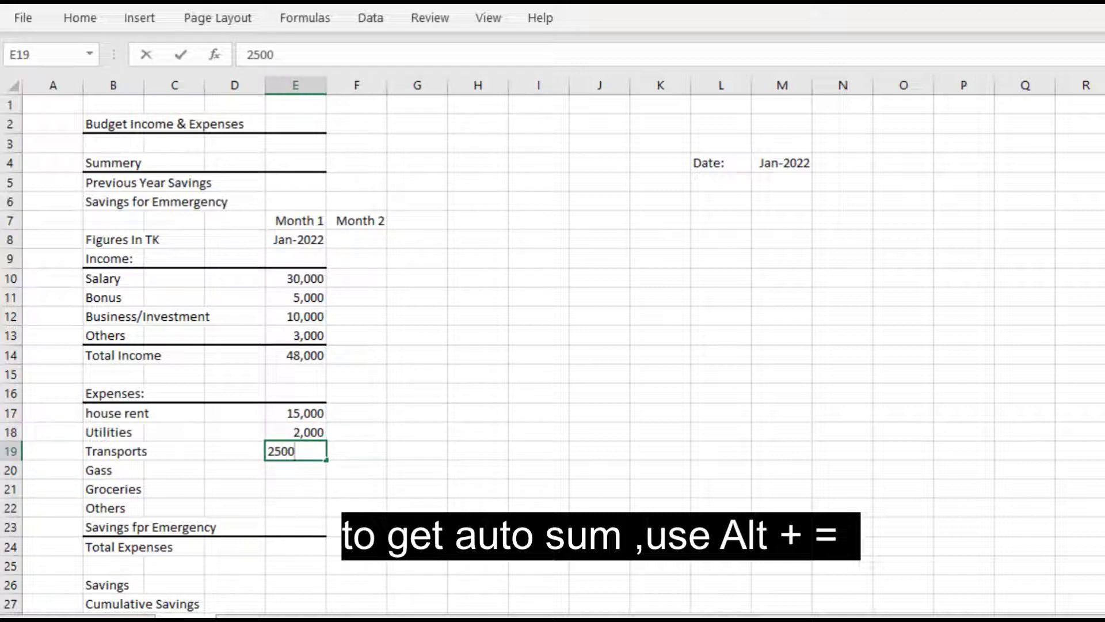
key(Return)
Step: Enter 1000 for Gass in cell E20 and 15000 for Groceries in cell E21
text(10200)
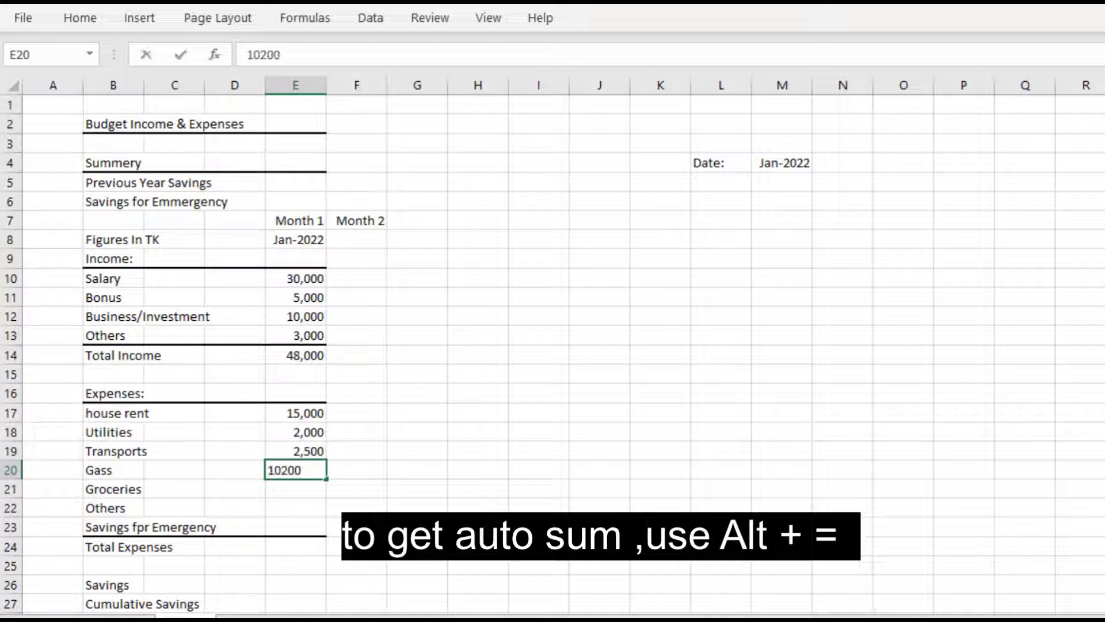
key(BackSpace)
key(BackSpace)
key(BackSpace)
text(000)
key(Return)
text(15000)
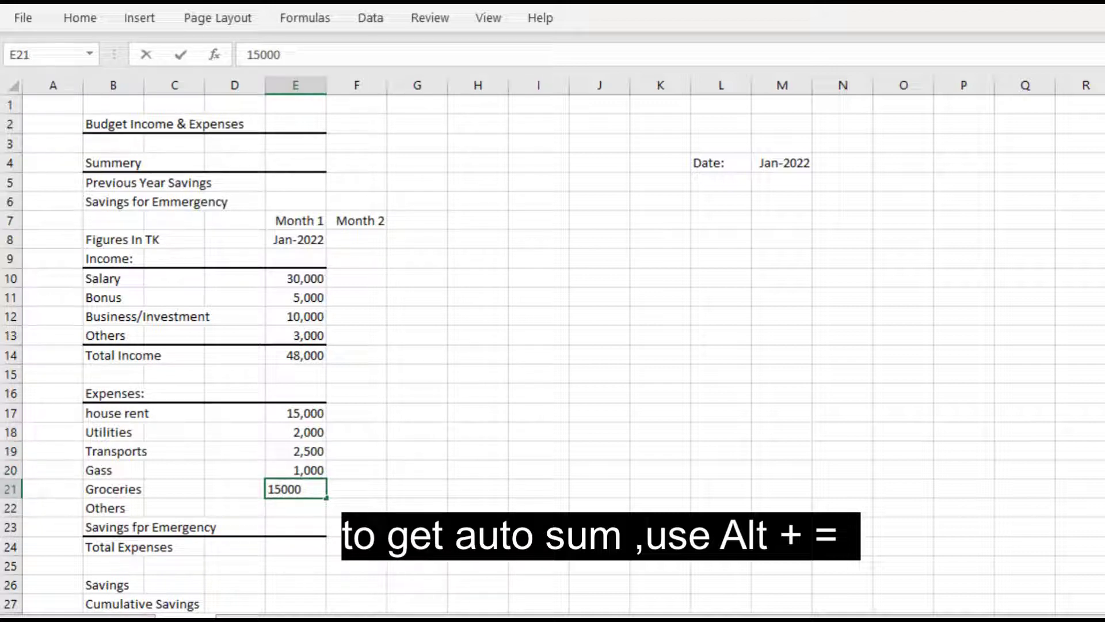
key(Return)
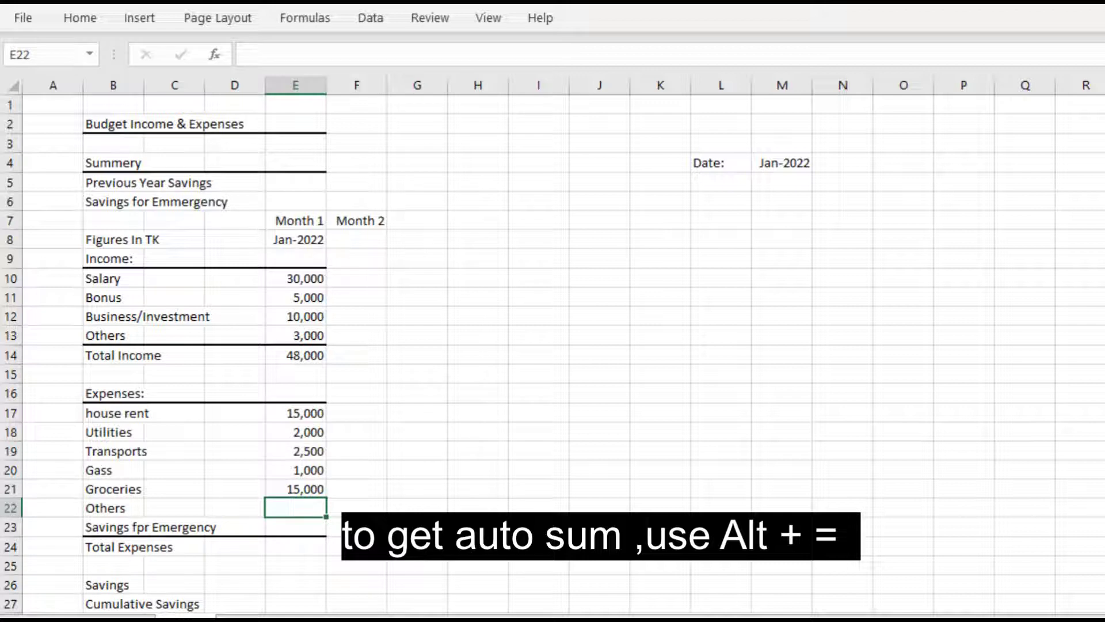
Step: Enter 2000 for Others in cell E22 and 2000 for the emergency savings in cell E23
text(2000)
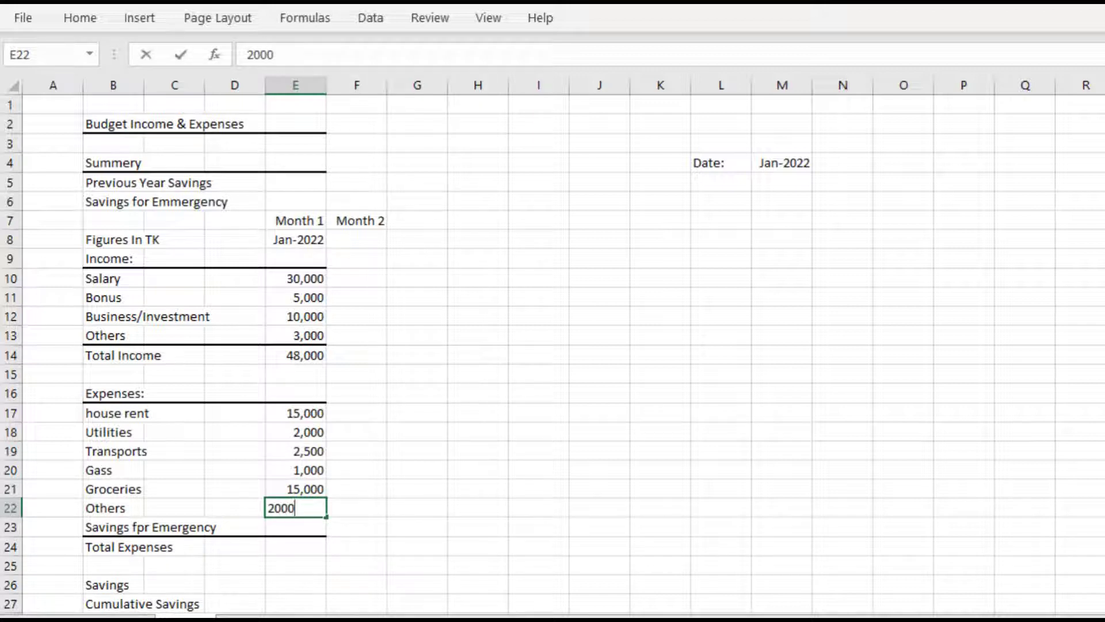
key(Return)
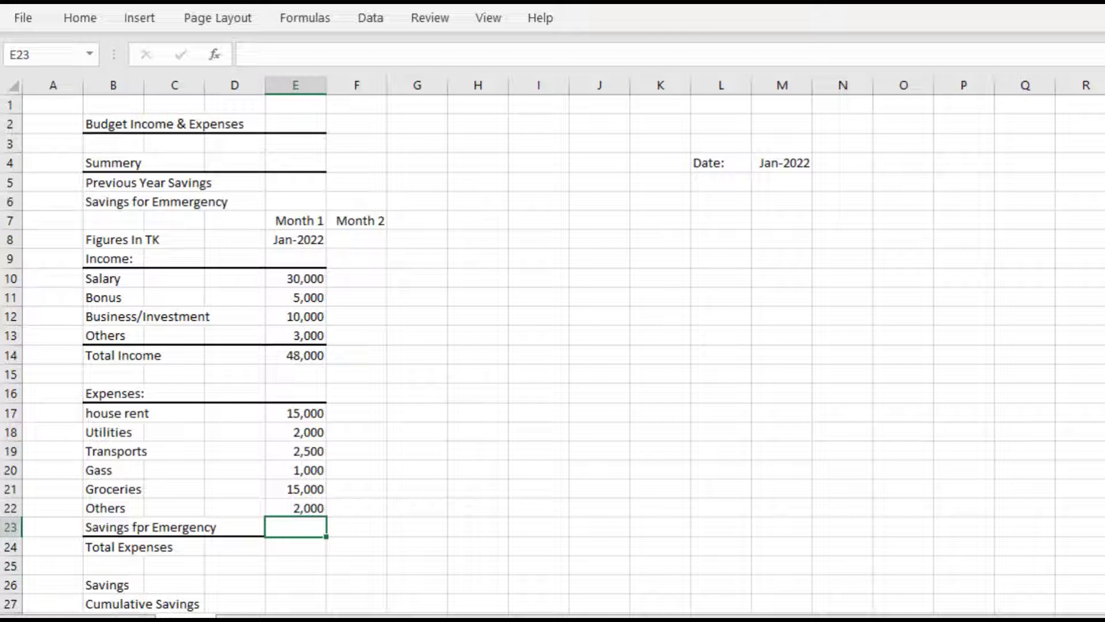
text(2000)
key(Return)
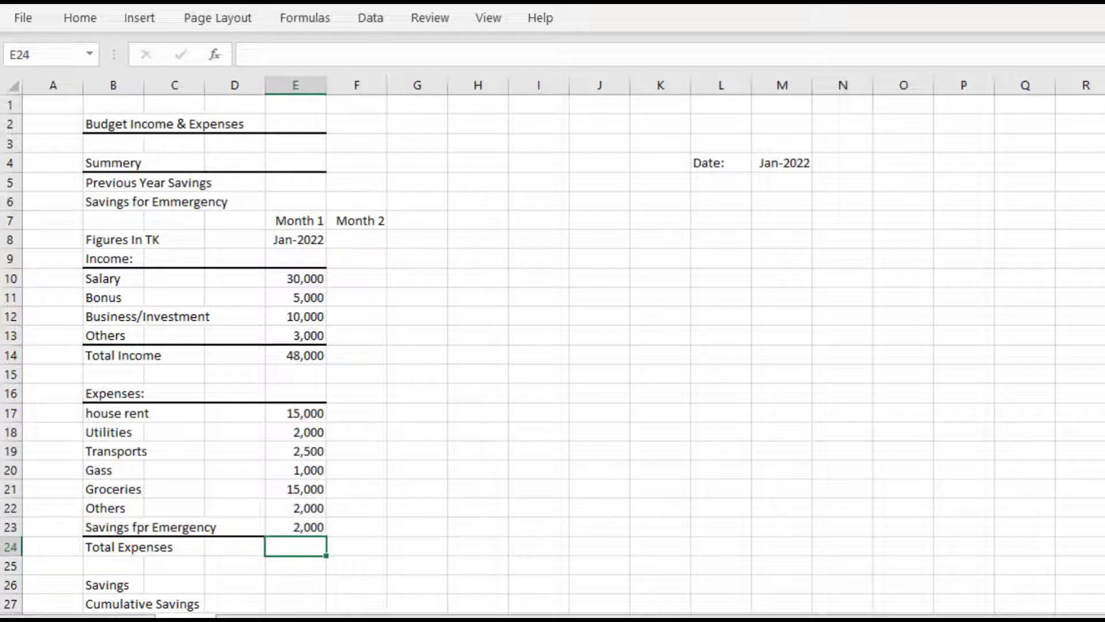
Step: AutoSum E17:E23 as Total Expenses in cell E24 and check its formula
key(alt+equal)
key(Return)
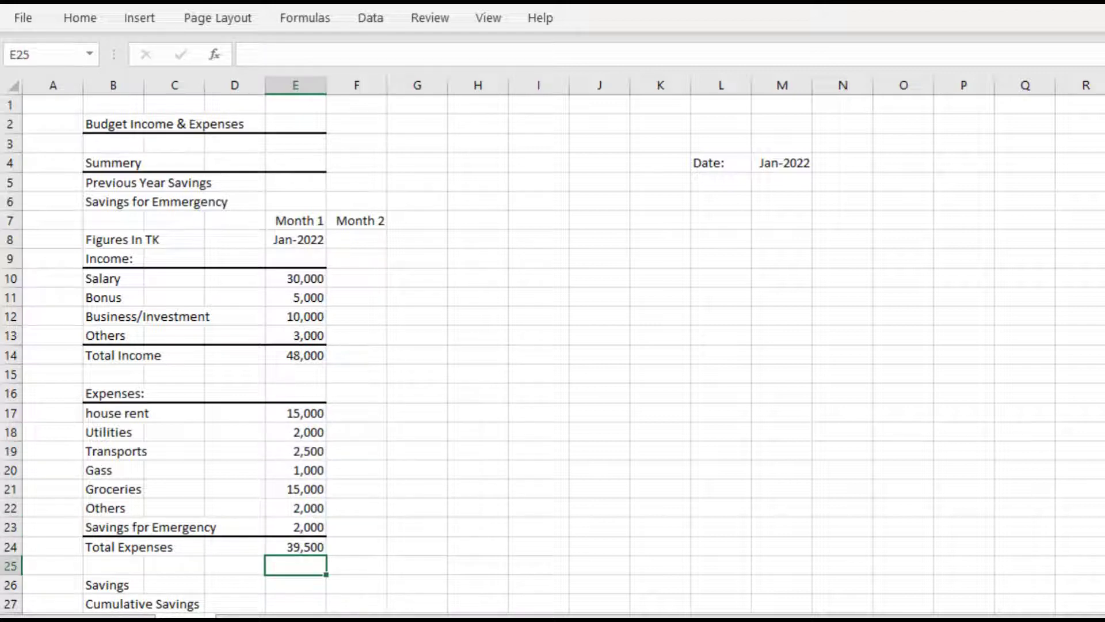
click(295, 547)
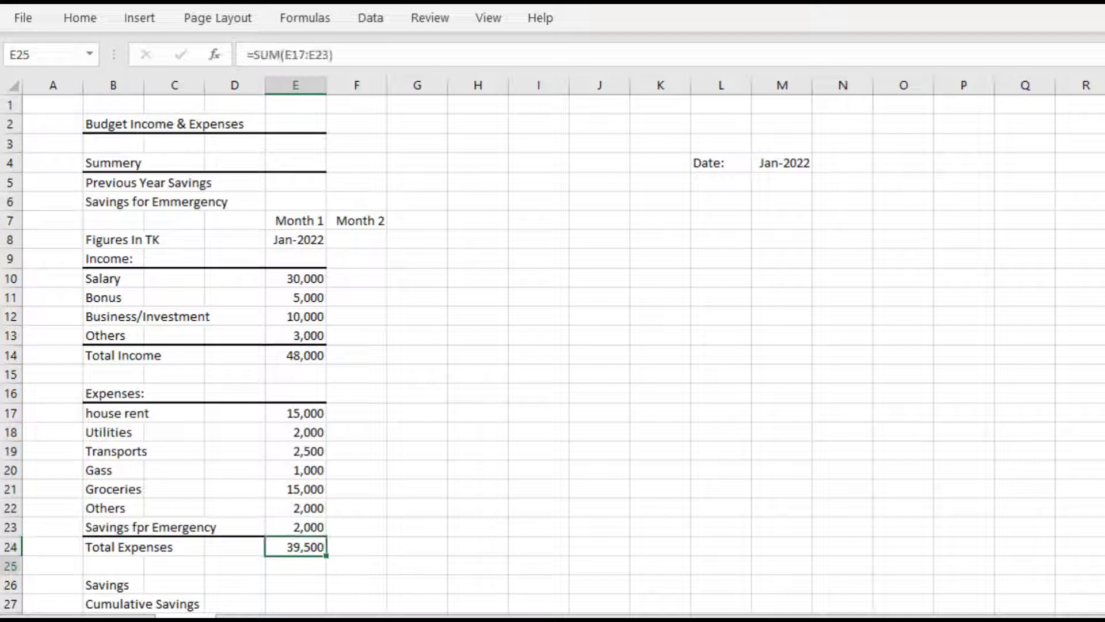
Step: Calculate Savings in cell E26 as Total Income in E14 minus Total Expenses in E24
click(295, 584)
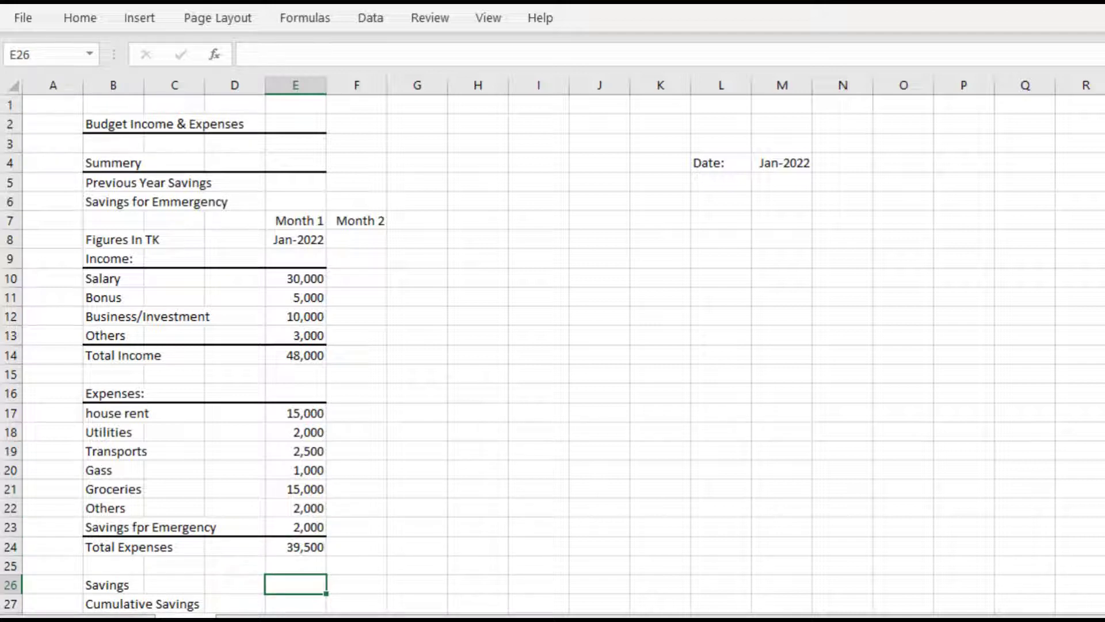
text(=)
key(Up)
key(Up)
key(Up)
key(Up)
key(Up)
key(Up)
key(Up)
key(Up)
key(Up)
key(Up)
key(Up)
key(Up)
key(Up)
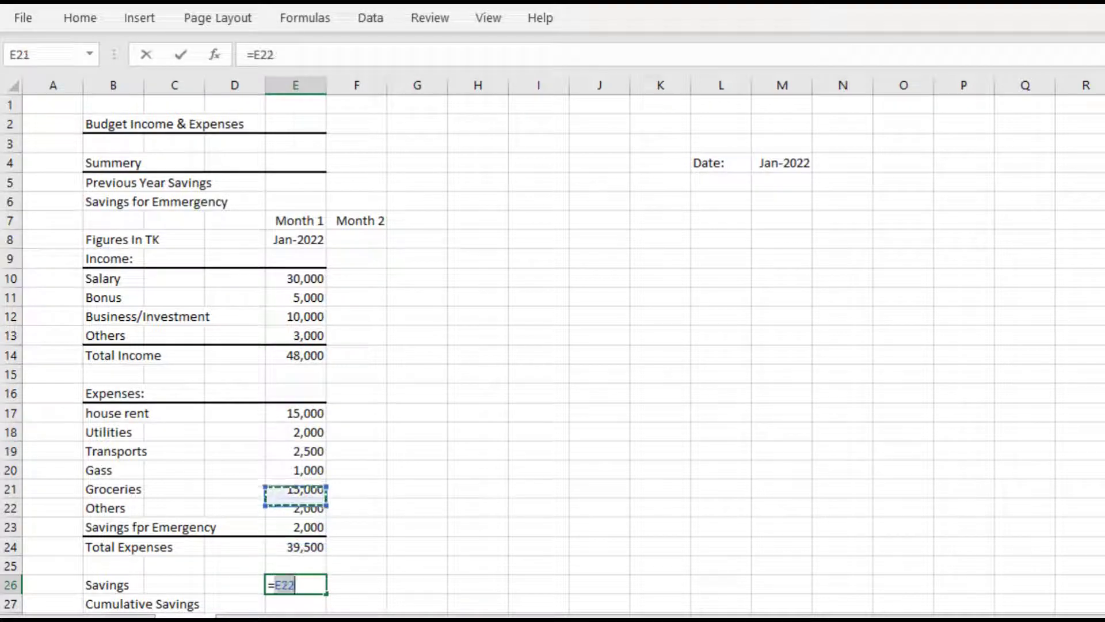
key(Down)
text(-)
key(Down)
key(Down)
key(Down)
key(Up)
key(Up)
key(Up)
key(Up)
key(Up)
key(Return)
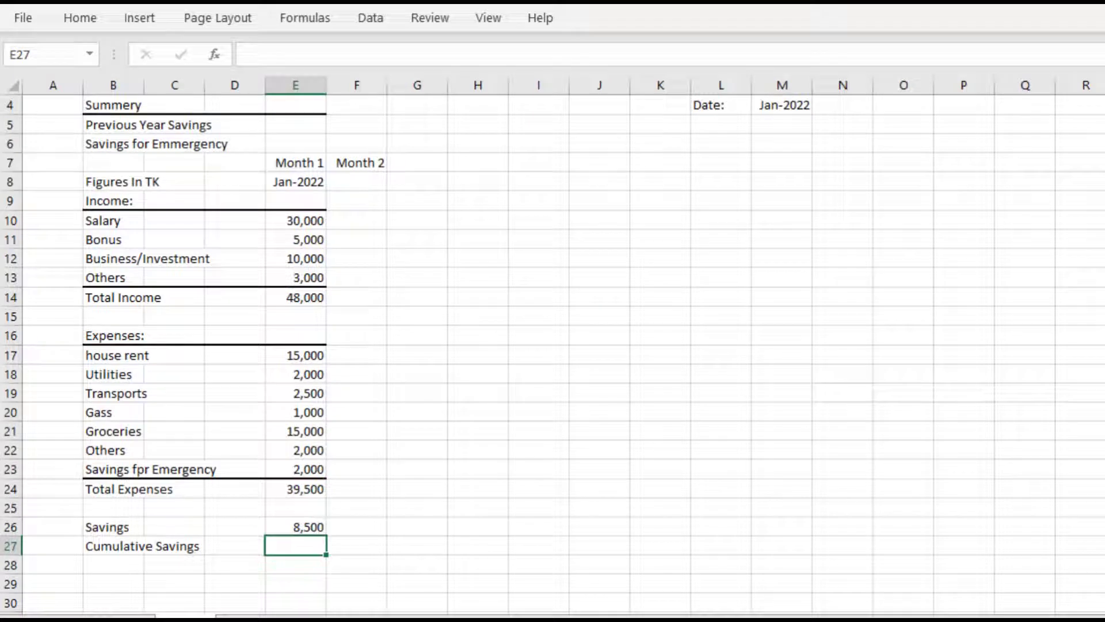
Step: Enter the Cumulative Savings formula =SUM(D26:E26) in cell E27
text(=su)
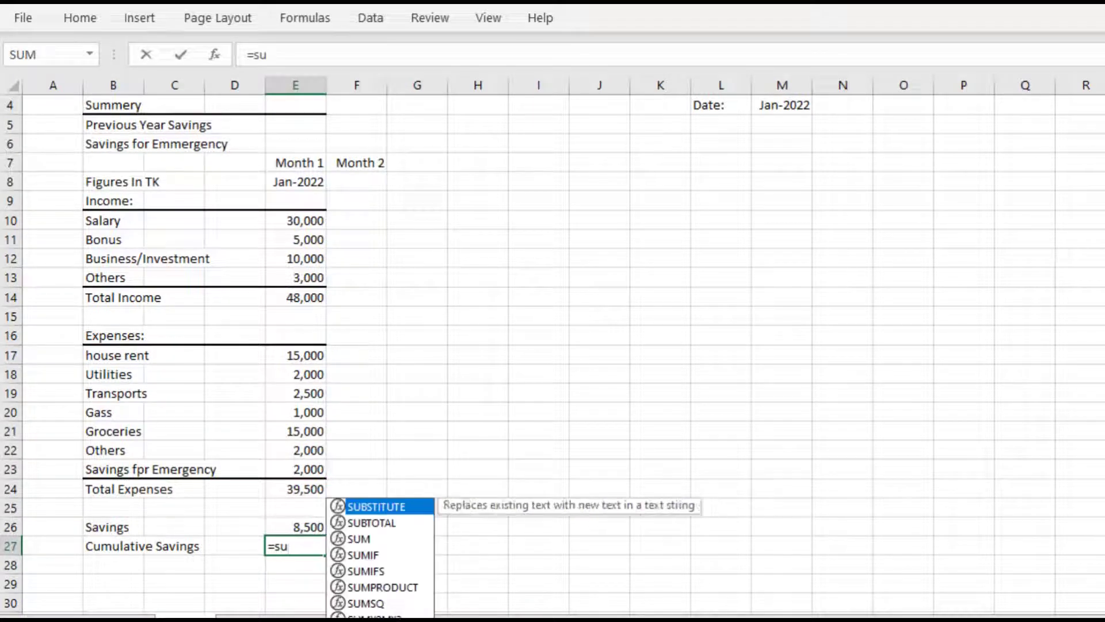
text(m()
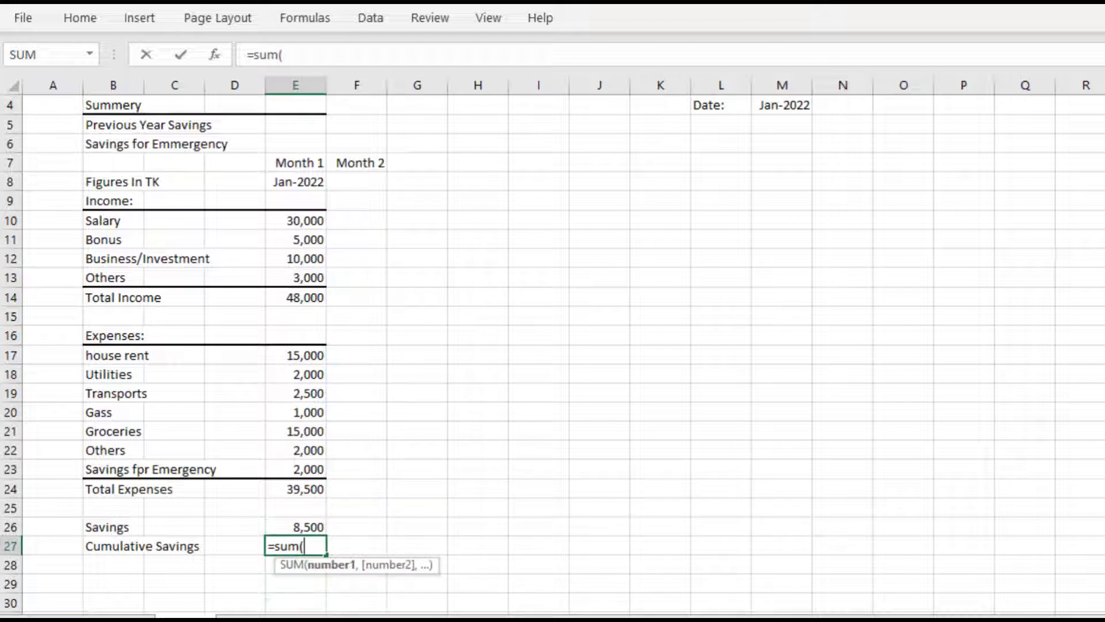
key(Up)
key(Down)
key(Left)
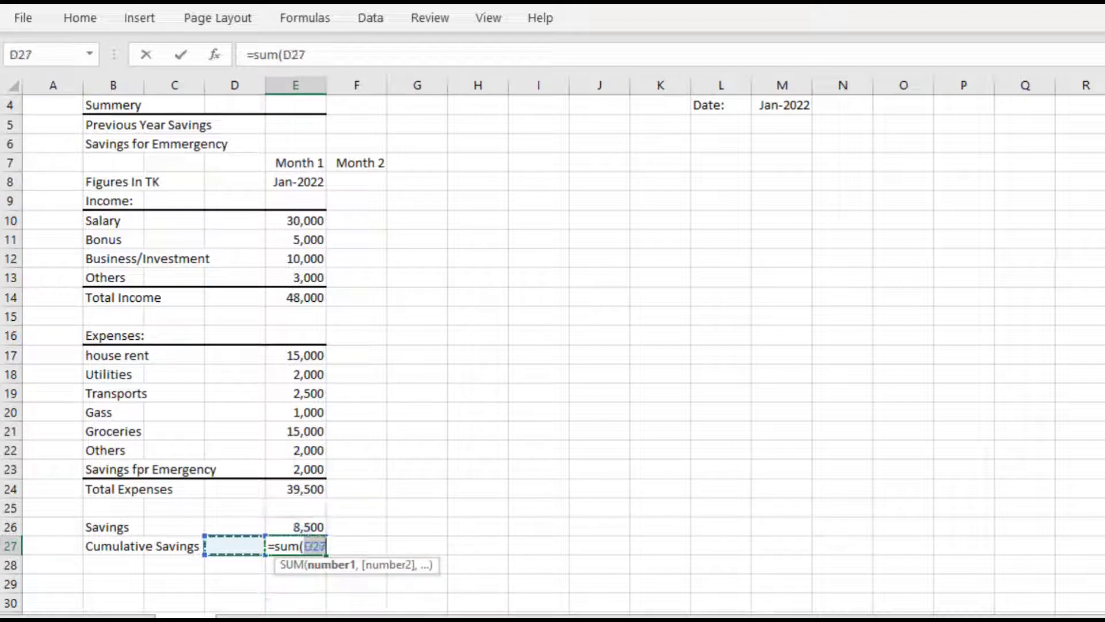
key(Up)
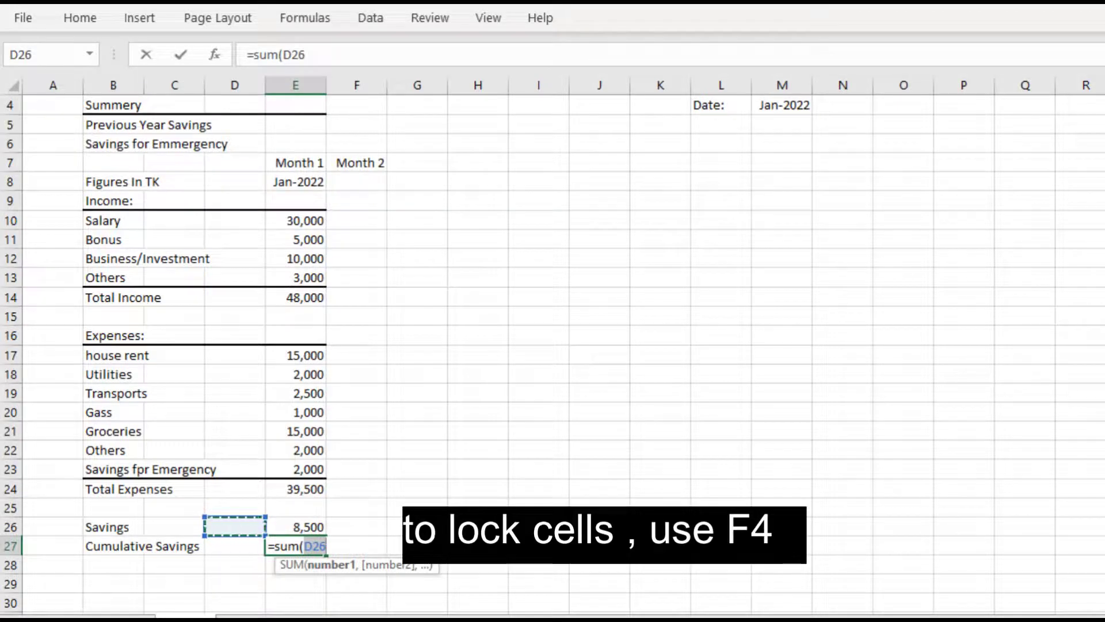
key(F4)
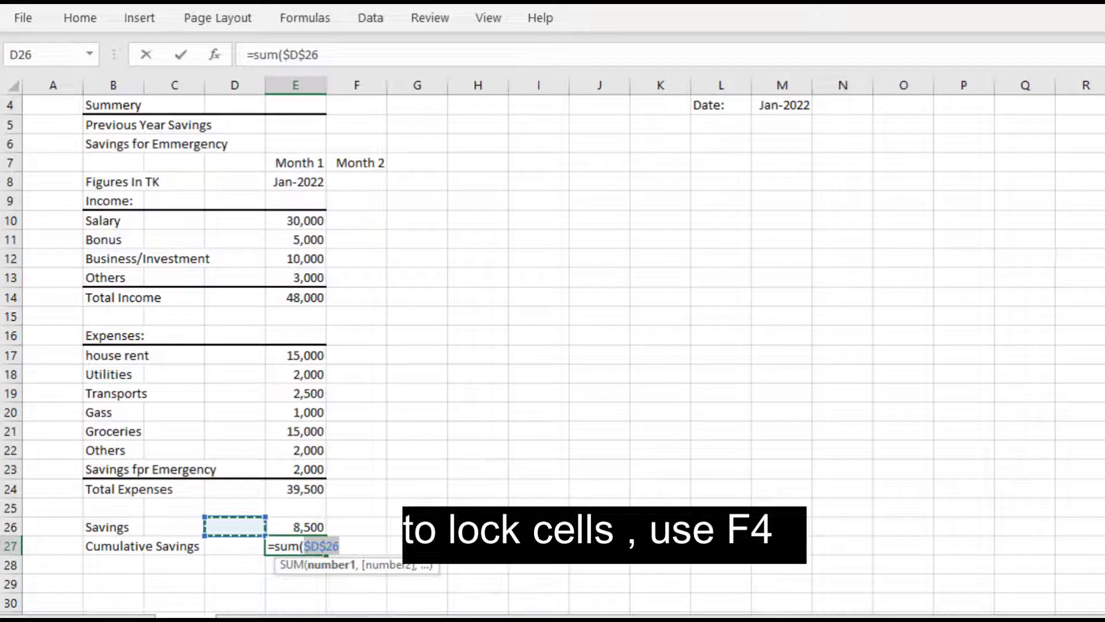
text(:)
key(shift+Up)
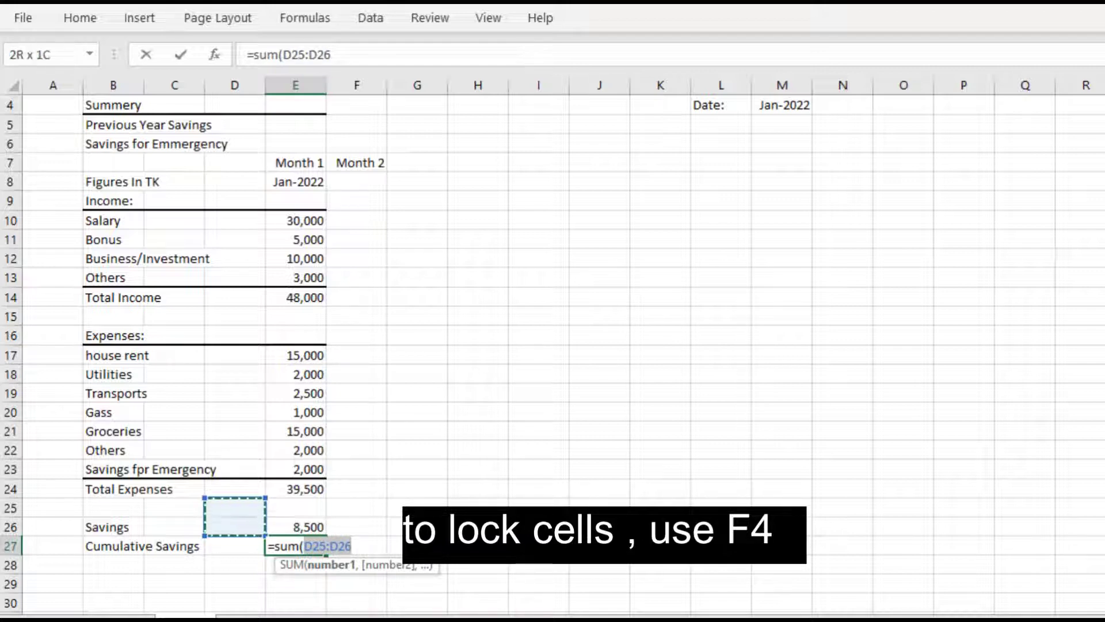
key(shift+Right)
key(shift+Down)
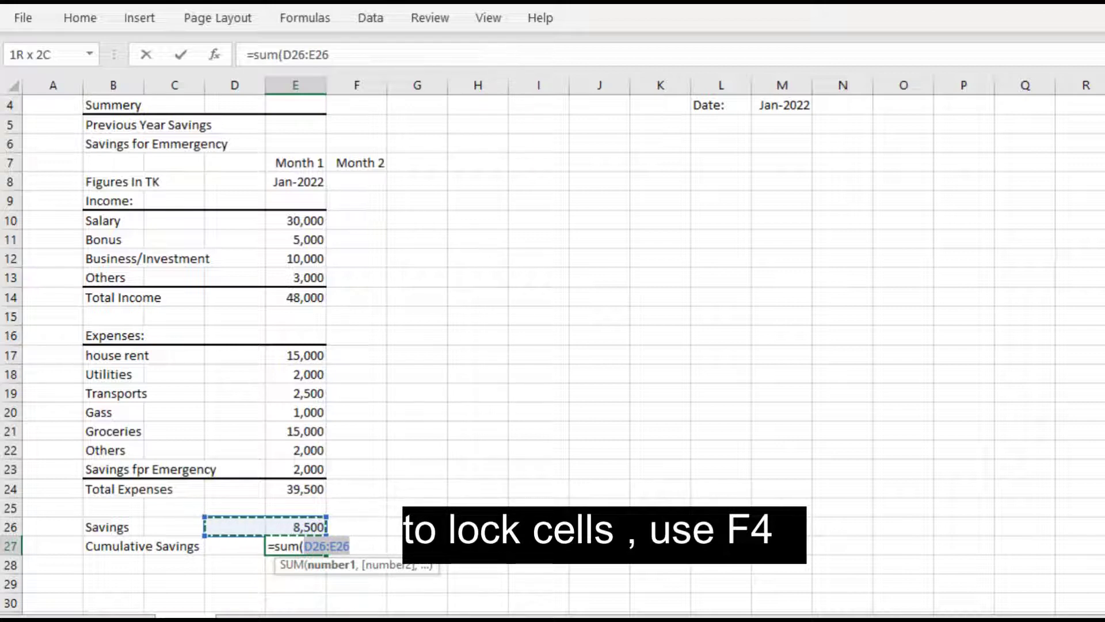
text())
key(Return)
Step: Fill the Month 1 column, cells E8:E27, right across to column O
key(Up)
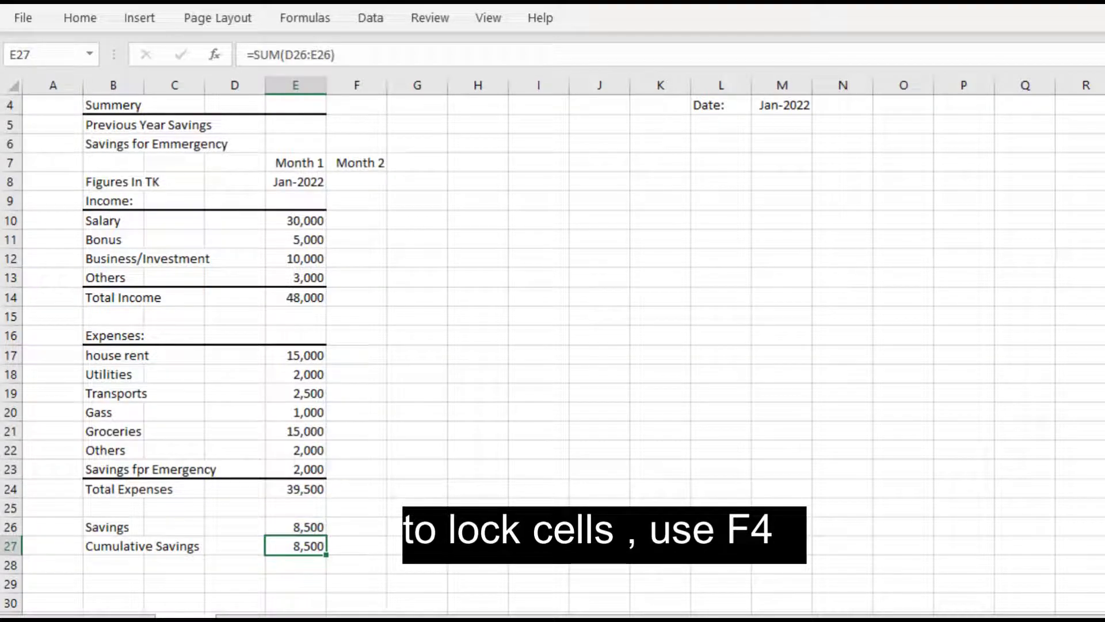
key(shift+Up)
key(shift+Up)
key(shift+Up)
key(shift+Up)
key(shift+Up)
key(shift+Up)
key(shift+Up)
key(shift+Up)
key(shift+Up)
key(shift+Up)
key(shift+Up)
key(shift+Up)
key(shift+Up)
key(shift+Up)
key(shift+Up)
key(shift+Up)
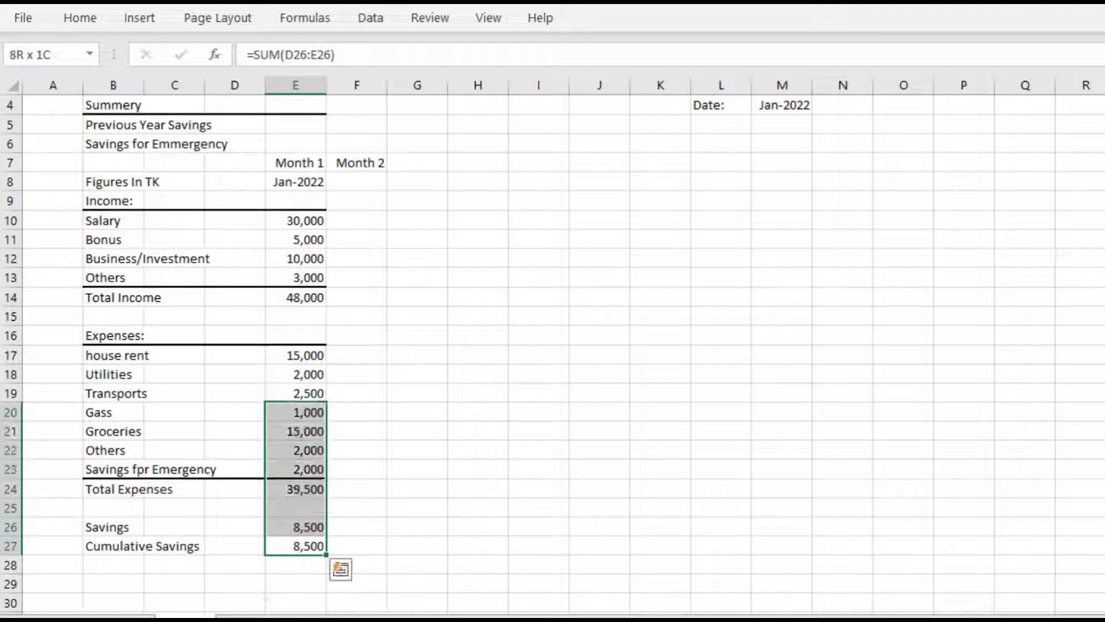
key(shift+Up)
key(shift+Up)
key(shift+Up)
key(shift+Up)
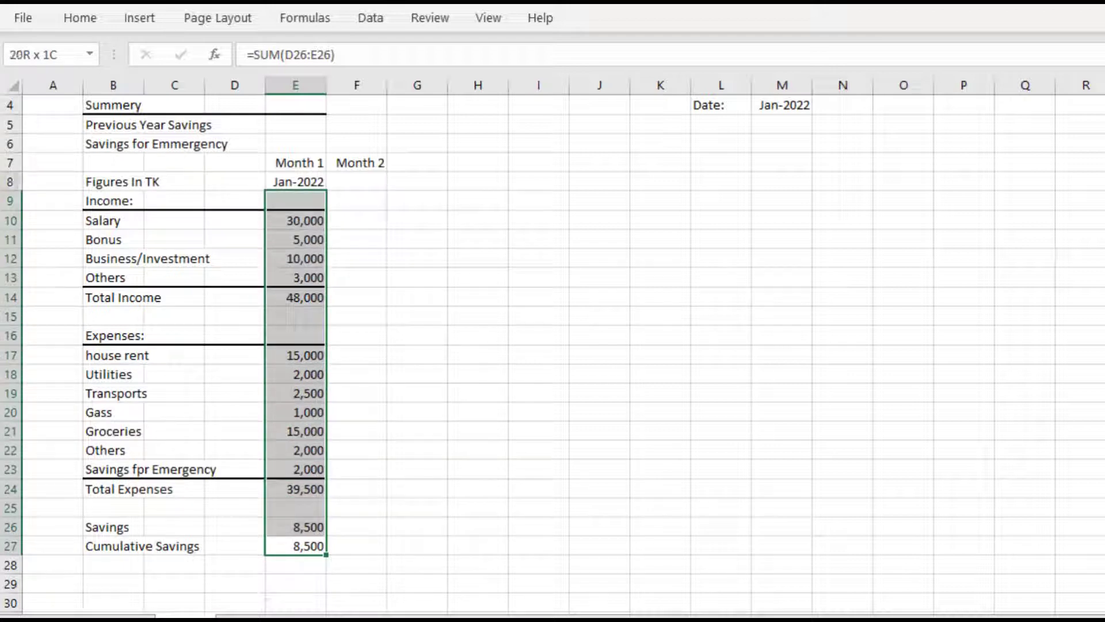
key(shift+Down)
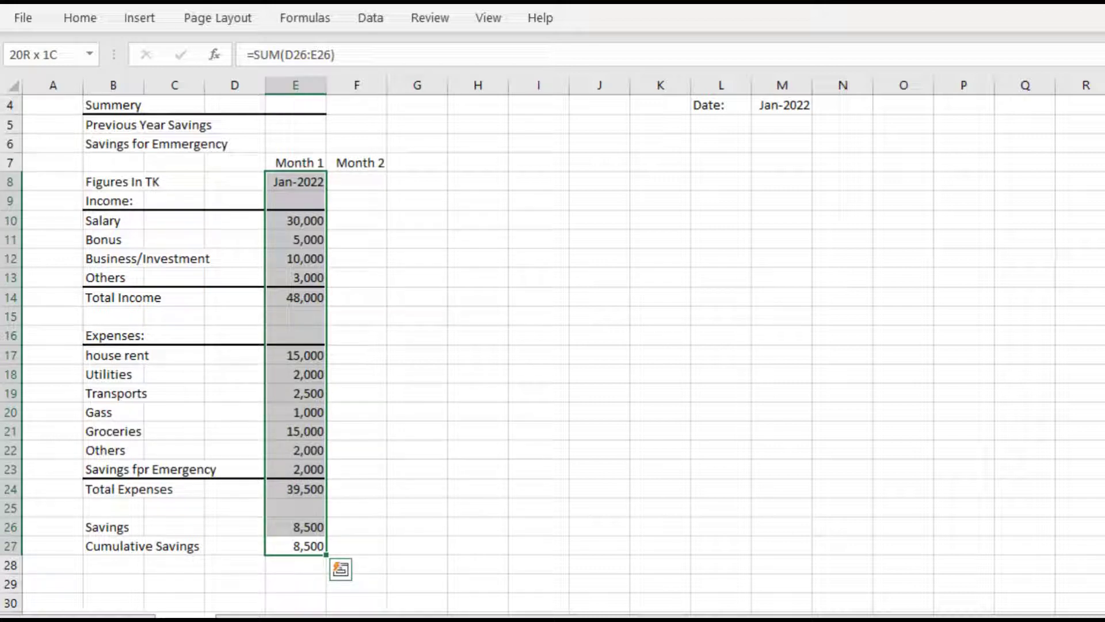
key(shift+Right)
key(shift+Right)
key(shift+Right)
key(shift+Right)
key(shift+Right)
key(shift+Right)
key(shift+Right)
key(shift+Right)
key(shift+Right)
key(shift+Right)
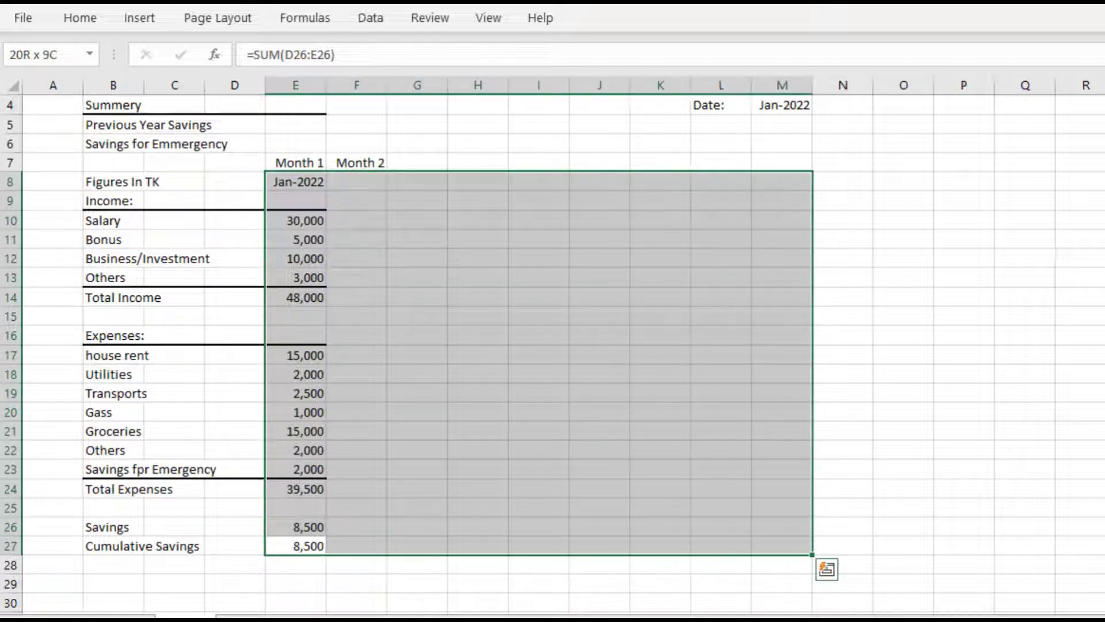
key(shift+Right)
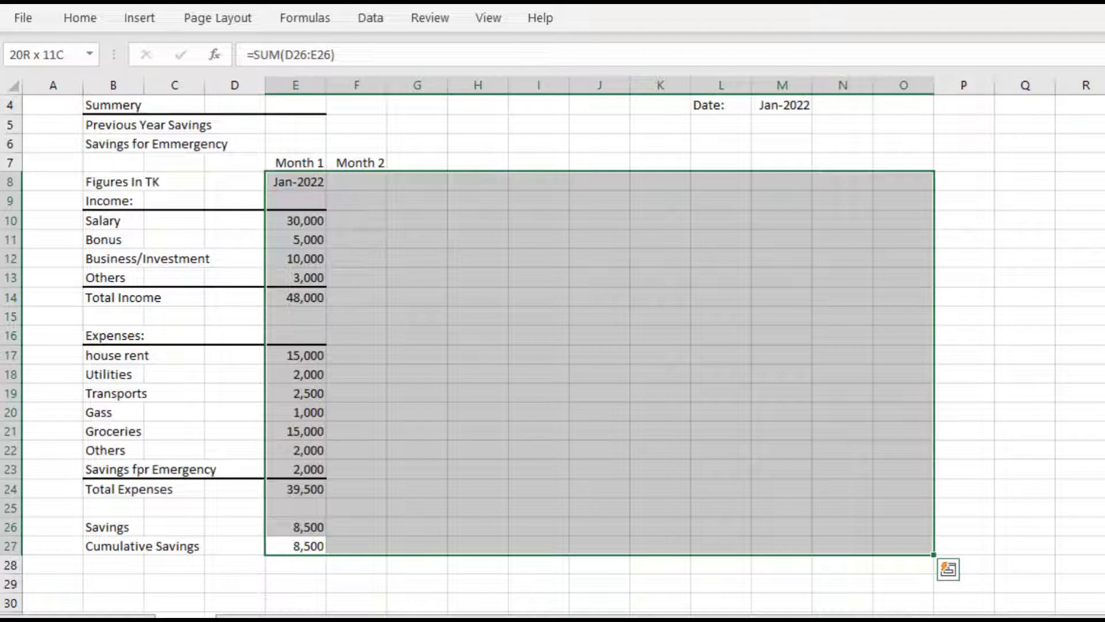
mouse_move(904, 547)
mouse_down()
mouse_move(843, 547)
mouse_move(964, 547)
mouse_move(903, 546)
mouse_up()
drag(903, 546, 904, 547)
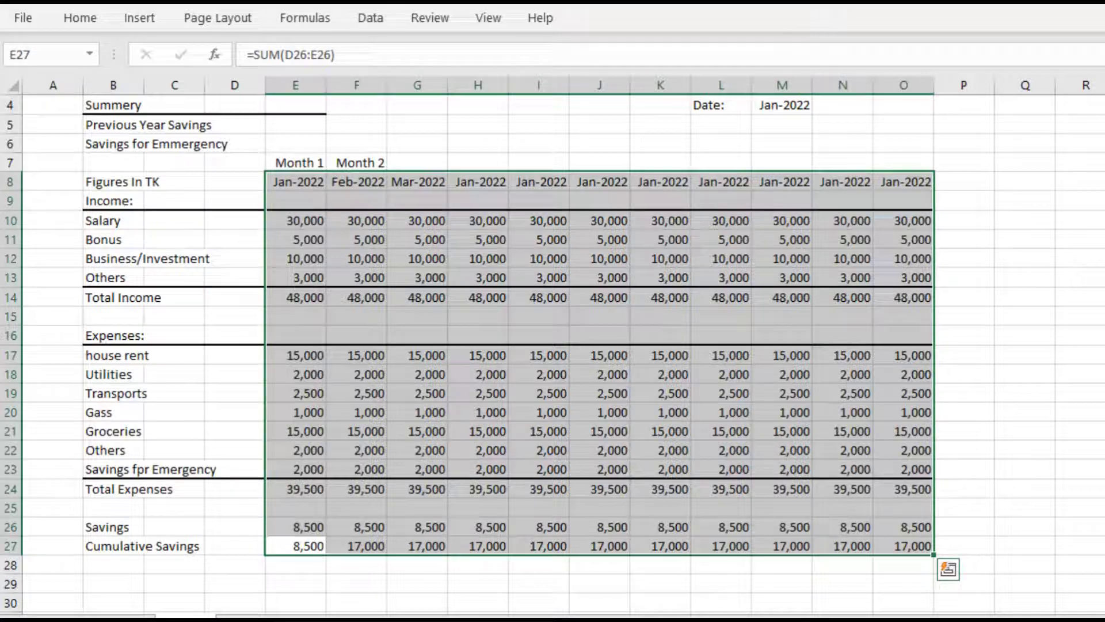
Step: Fill the month number formula in cell F7 right across row 7 to cell P7
key(Up)
key(Up)
key(Up)
key(Up)
key(Up)
key(Up)
key(Up)
key(Up)
key(Up)
key(Up)
key(Up)
key(Up)
key(Up)
key(Up)
key(Up)
key(Up)
key(Up)
key(Up)
key(Up)
key(Up)
key(Down)
key(Up)
key(Right)
key(shift+Right)
key(shift+Right)
key(shift+Right)
key(shift+Right)
key(shift+Right)
key(shift+Right)
key(shift+Right)
key(shift+Right)
key(shift+Right)
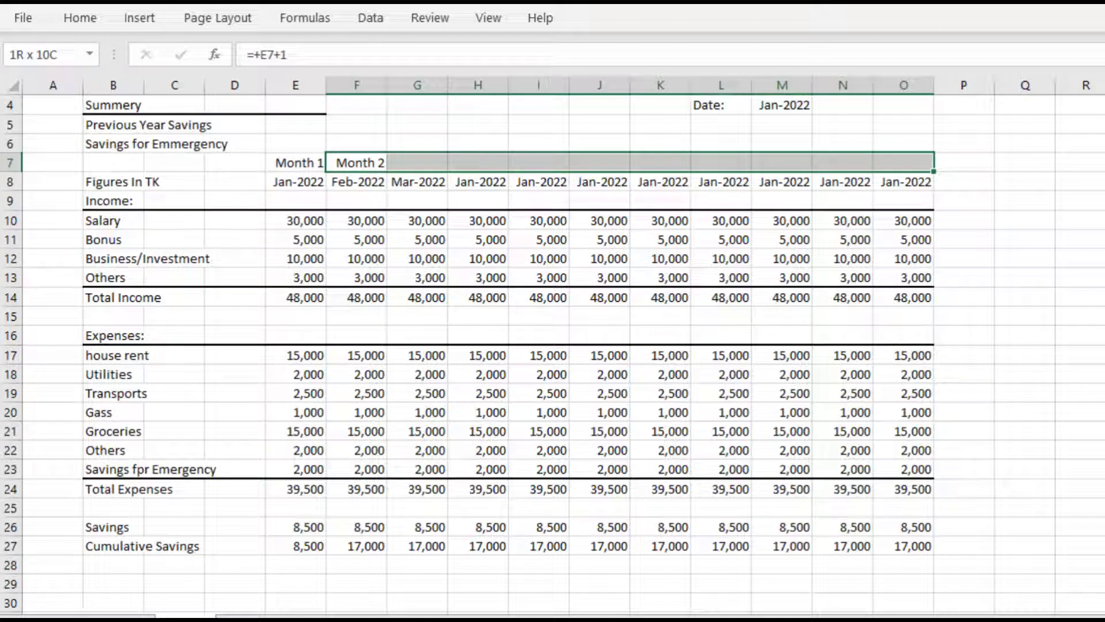
key(ctrl+r)
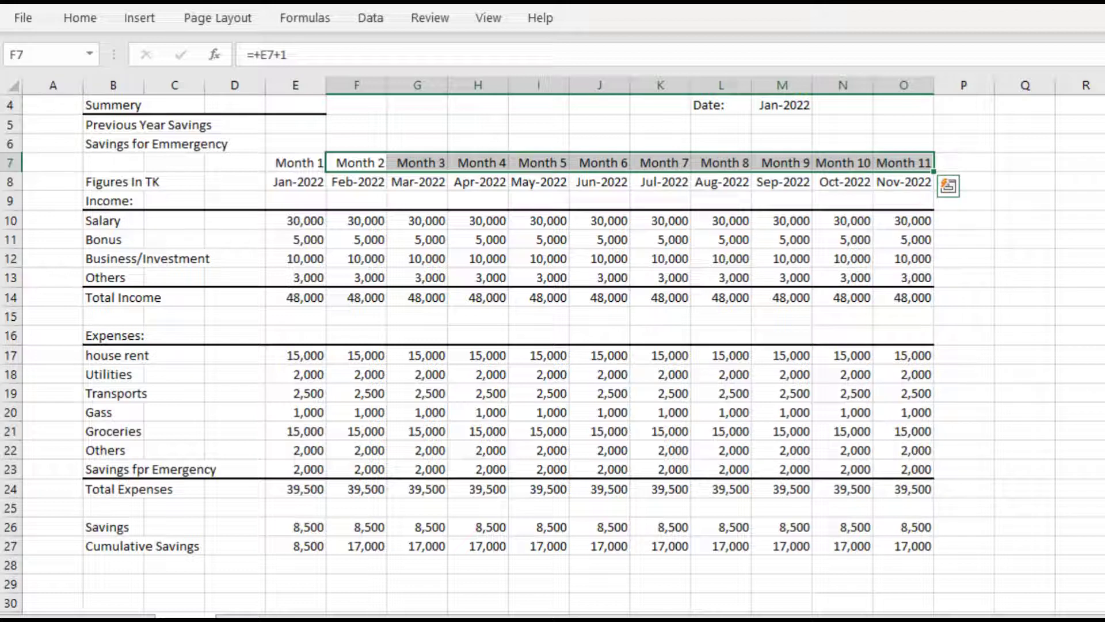
key(shift+Right)
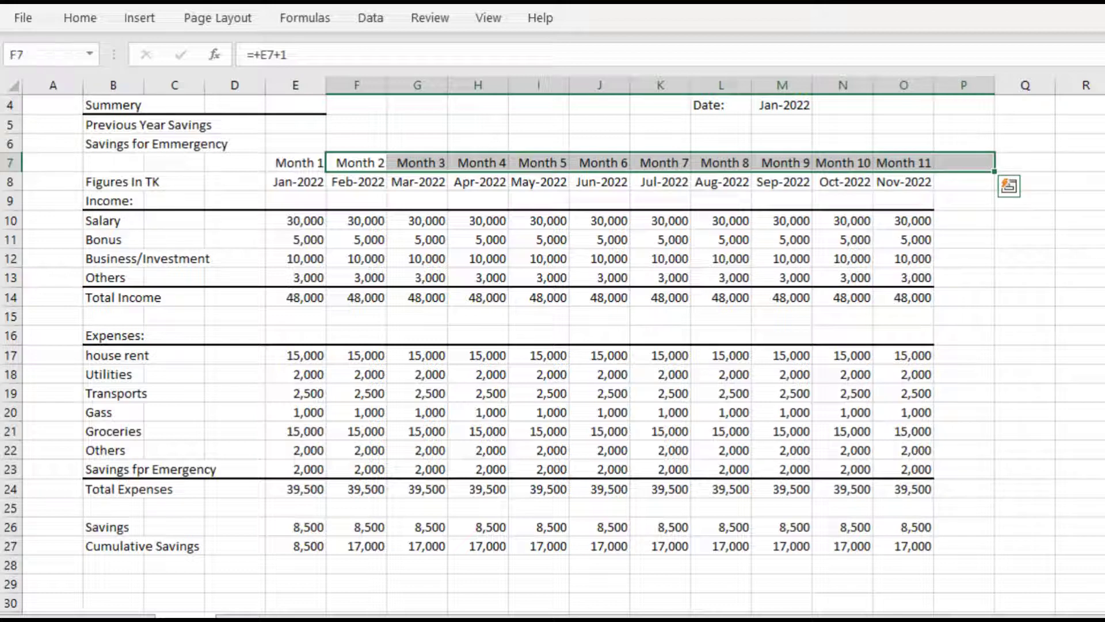
Step: Fill the Month 11 column, cells O8:O27, right into column P for Month 12
key(Down)
key(Right)
key(Right)
key(Right)
key(Right)
key(Right)
key(Right)
key(Right)
key(Right)
key(Right)
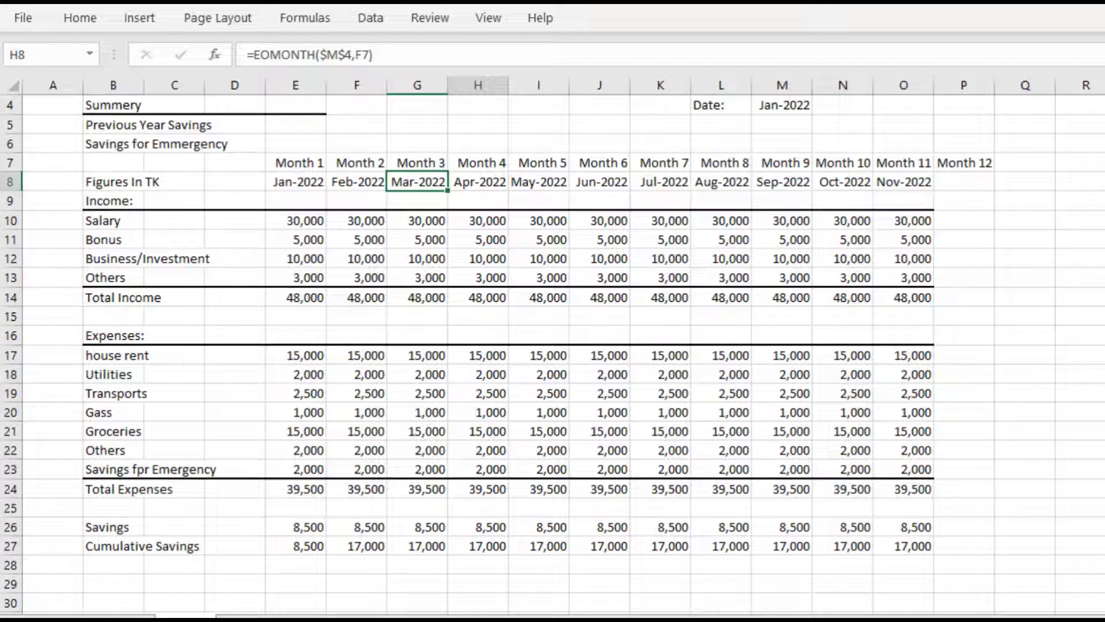
key(shift+Down)
key(shift+Down)
key(shift+Down)
key(shift+Down)
key(shift+Down)
key(shift+Down)
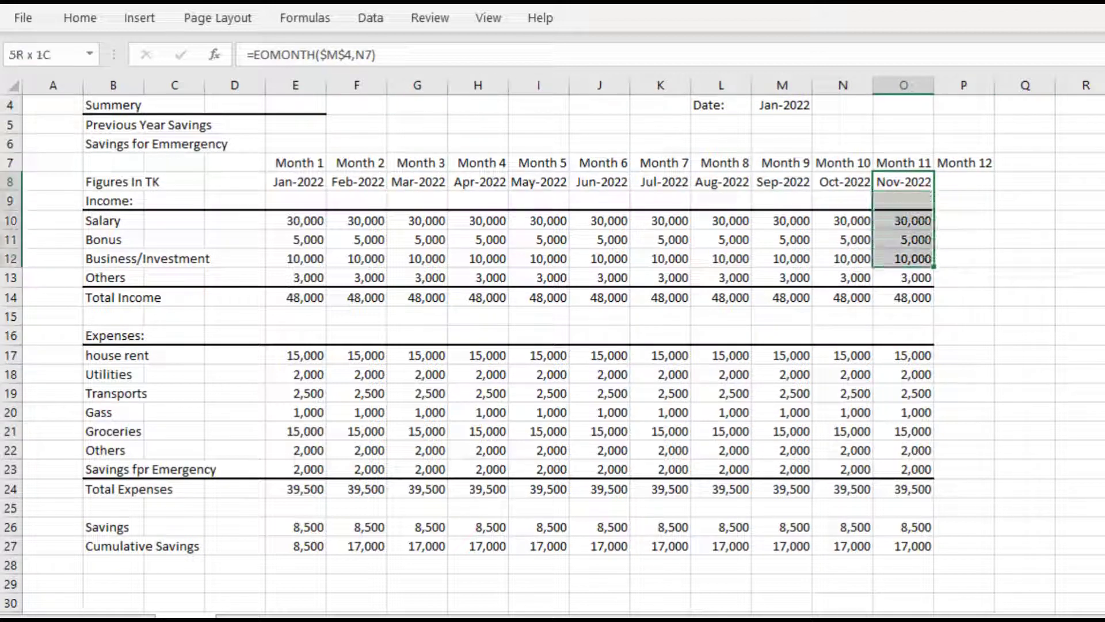
key(shift+Down)
key(shift+Down)
key(shift+Down)
key(shift+Down)
key(shift+Down)
key(shift+Down)
key(shift+Down)
key(shift+Down)
key(shift+Down)
key(shift+Down)
key(shift+Down)
key(shift+Down)
key(shift+Down)
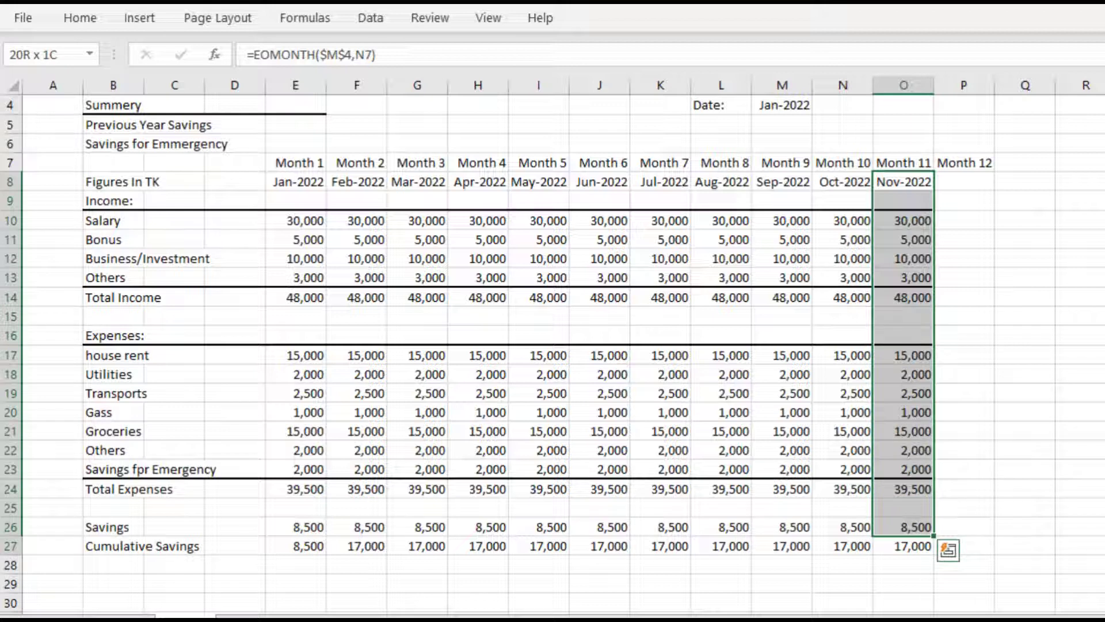
key(shift+Right)
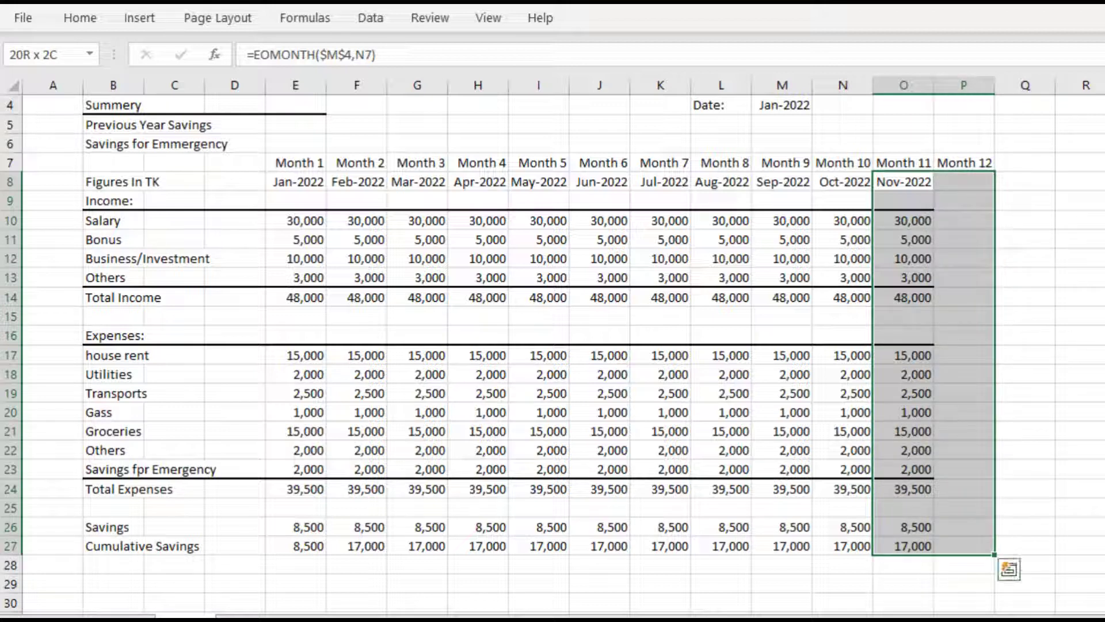
key(ctrl+r)
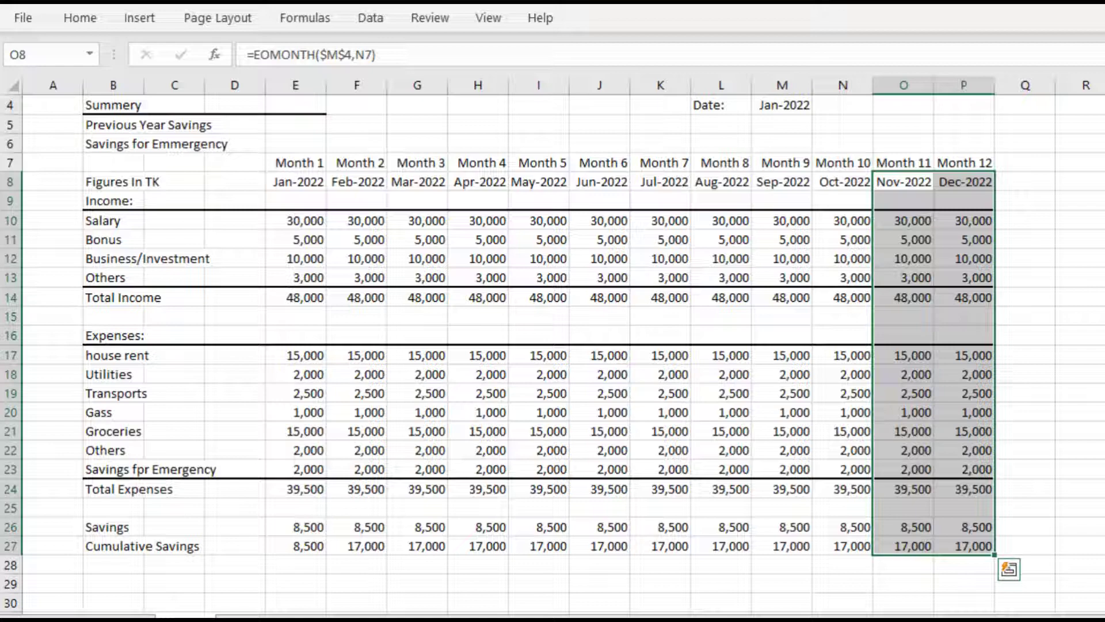
Step: Copy the Summery block in cells B4:D6 and paste it at cell H4
key(Up)
key(Up)
key(Up)
key(Up)
key(Up)
key(Up)
key(Up)
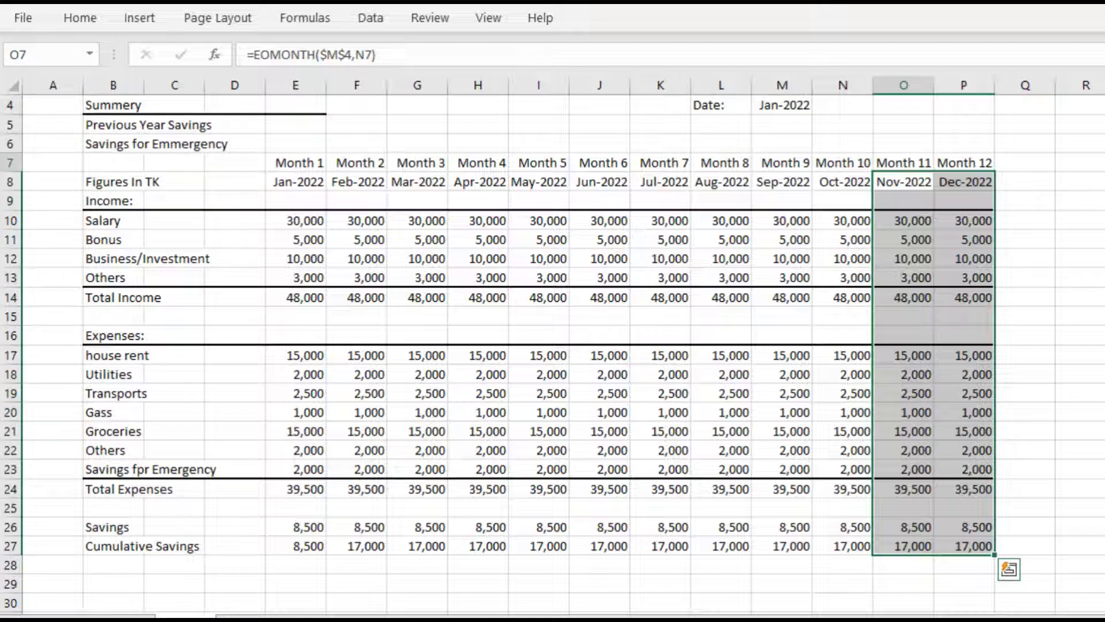
key(Left)
key(Left)
key(Left)
key(Left)
key(Left)
key(Left)
key(Left)
key(Left)
key(Left)
key(Left)
key(Left)
key(Left)
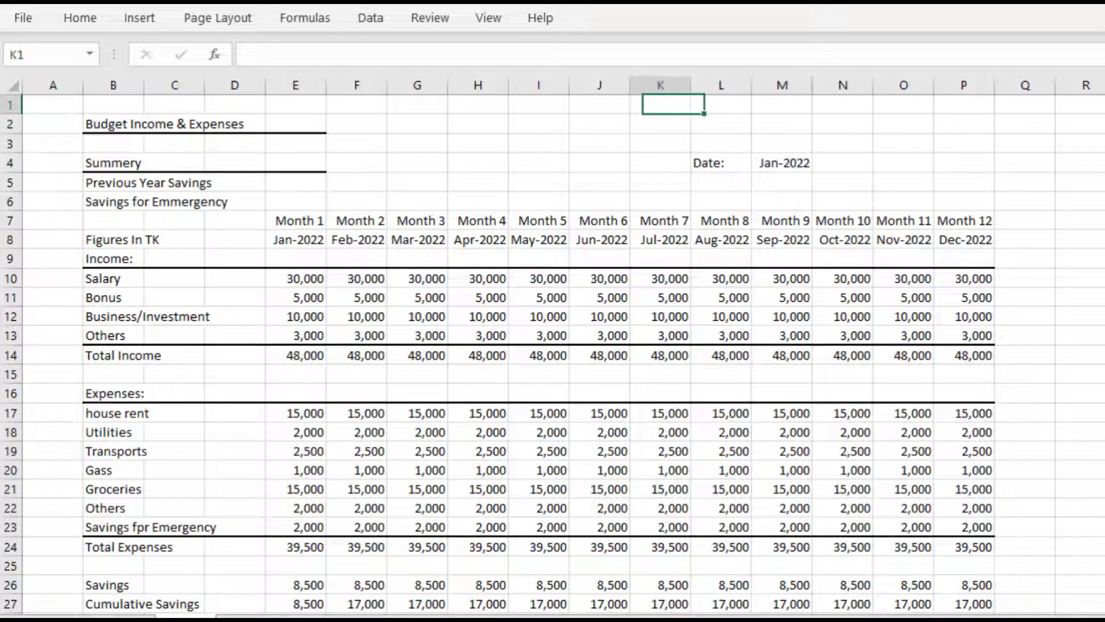
key(Left)
key(Left)
key(Down)
key(Down)
key(Down)
key(Right)
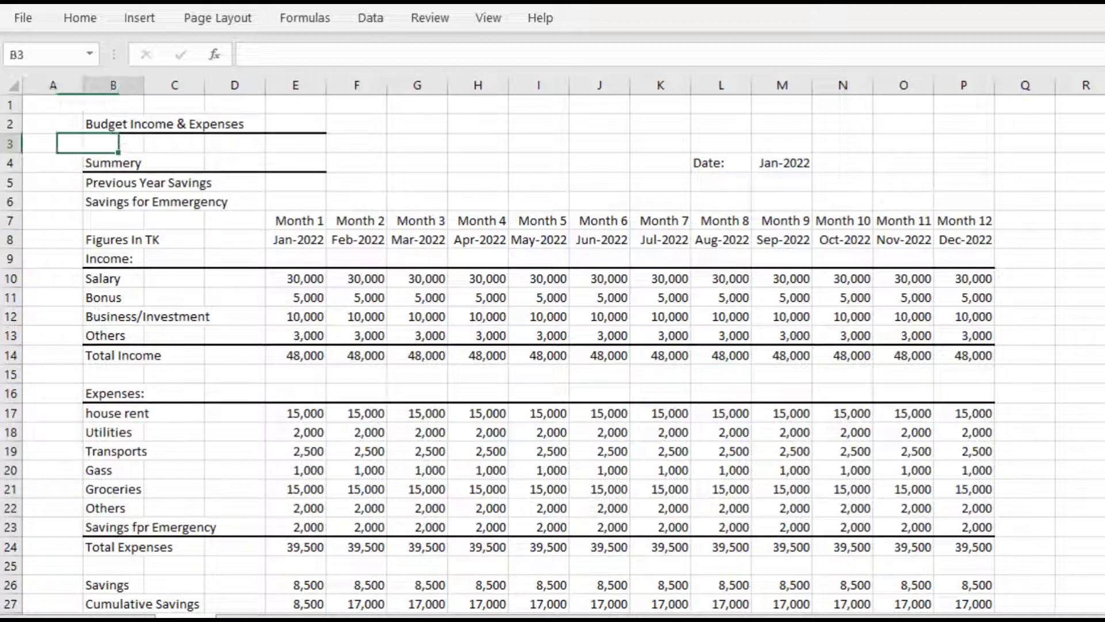
key(Right)
key(Left)
key(Down)
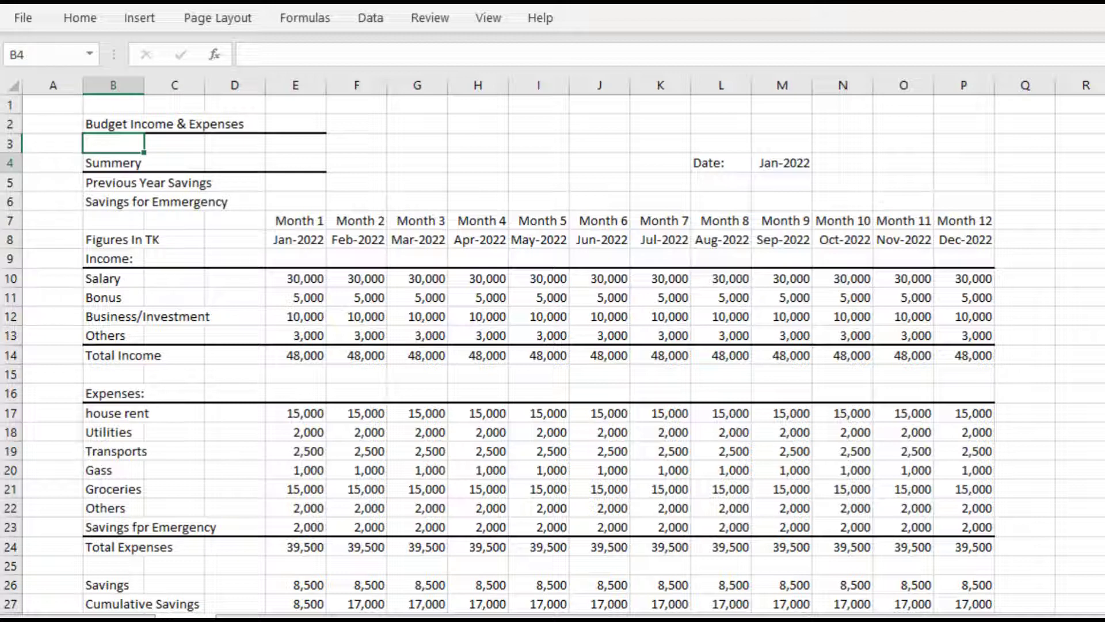
key(shift+Right)
key(shift+Right)
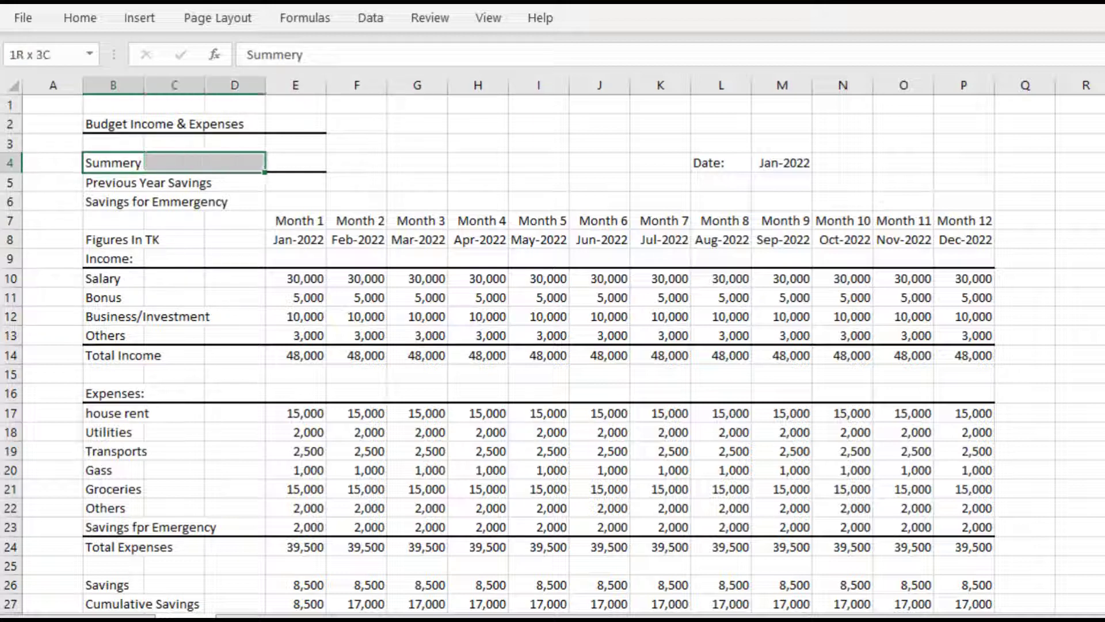
key(shift+Down)
key(shift+Down)
key(ctrl+c)
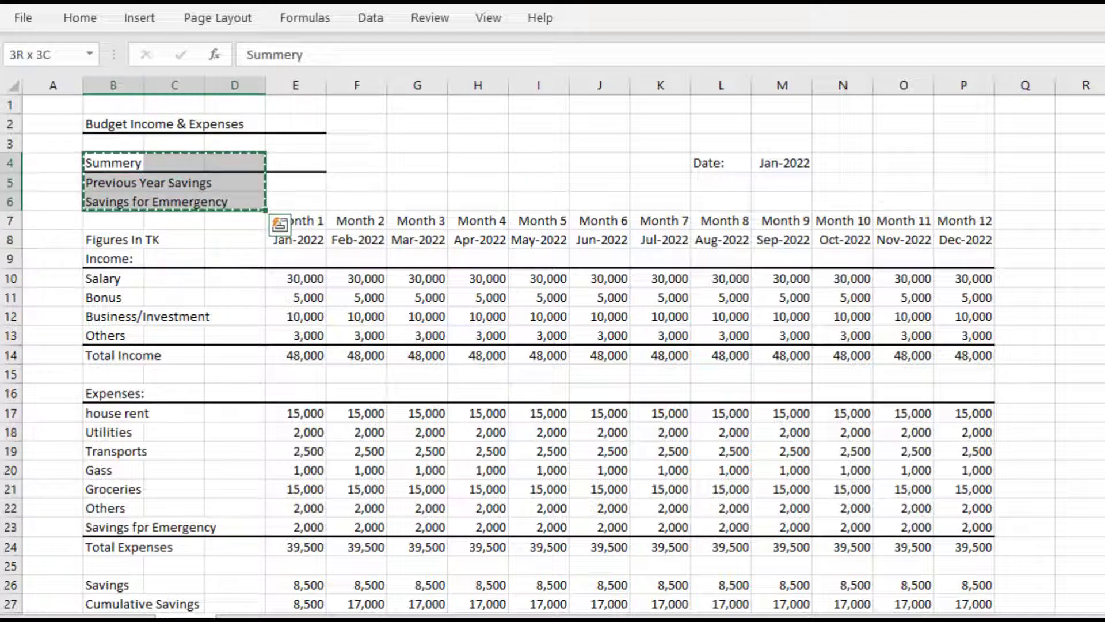
click(234, 162)
key(Right)
key(Right)
key(Right)
key(Right)
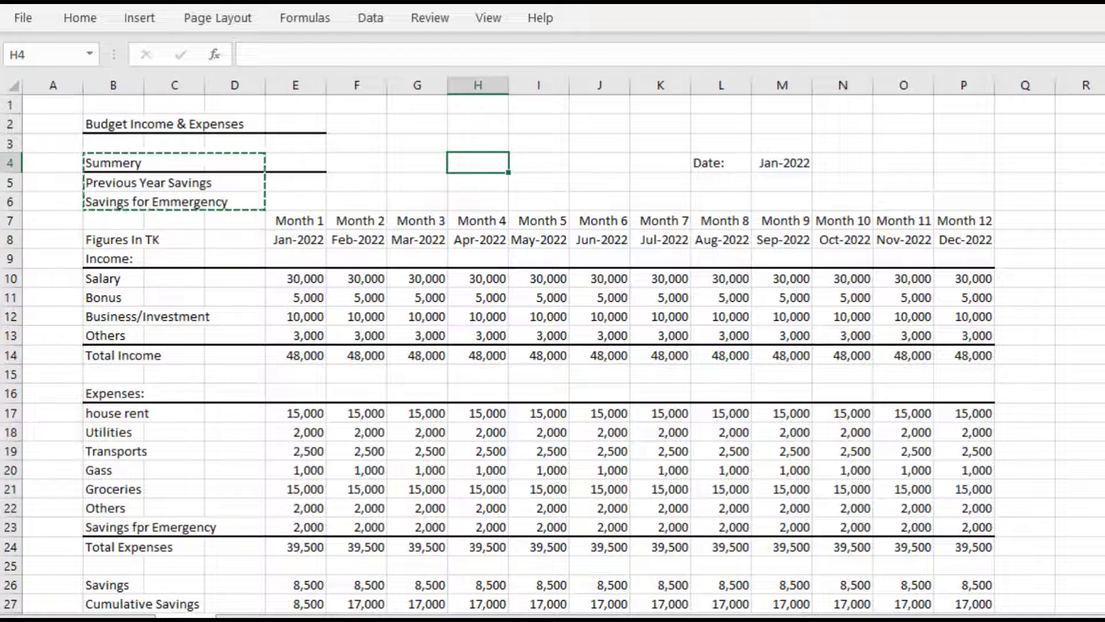
key(ctrl+v)
key(Right)
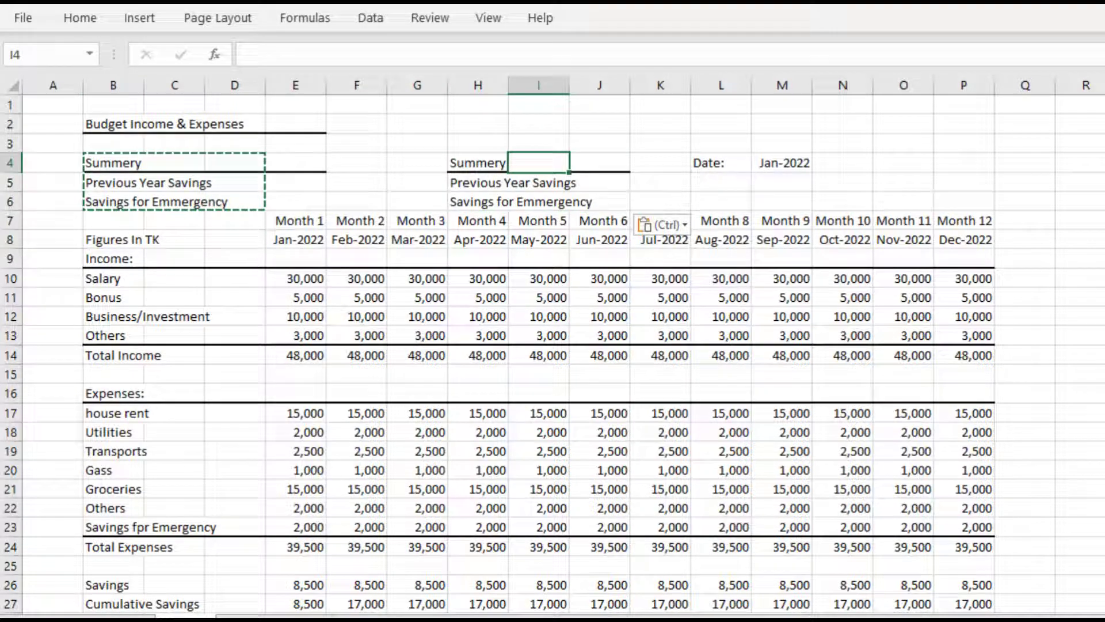
Step: Enter 50000 for Previous Year Savings in cell E5 and 24000 for Savings for Emmergency in cell E6
key(Left)
key(Left)
key(Left)
key(Left)
key(Left)
key(Left)
key(Right)
key(Right)
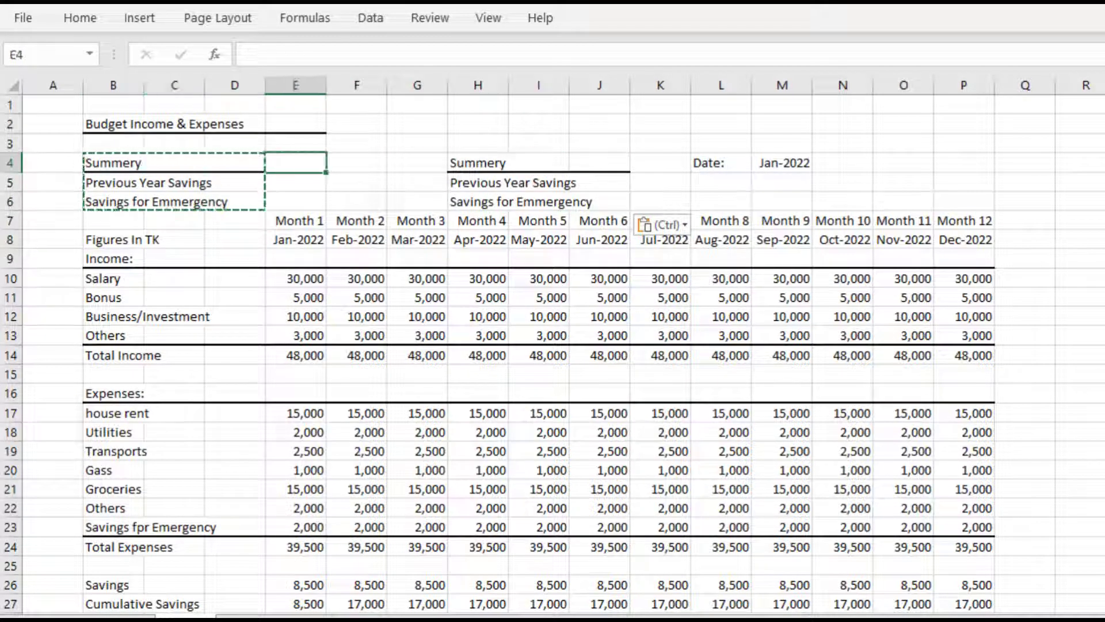
key(Down)
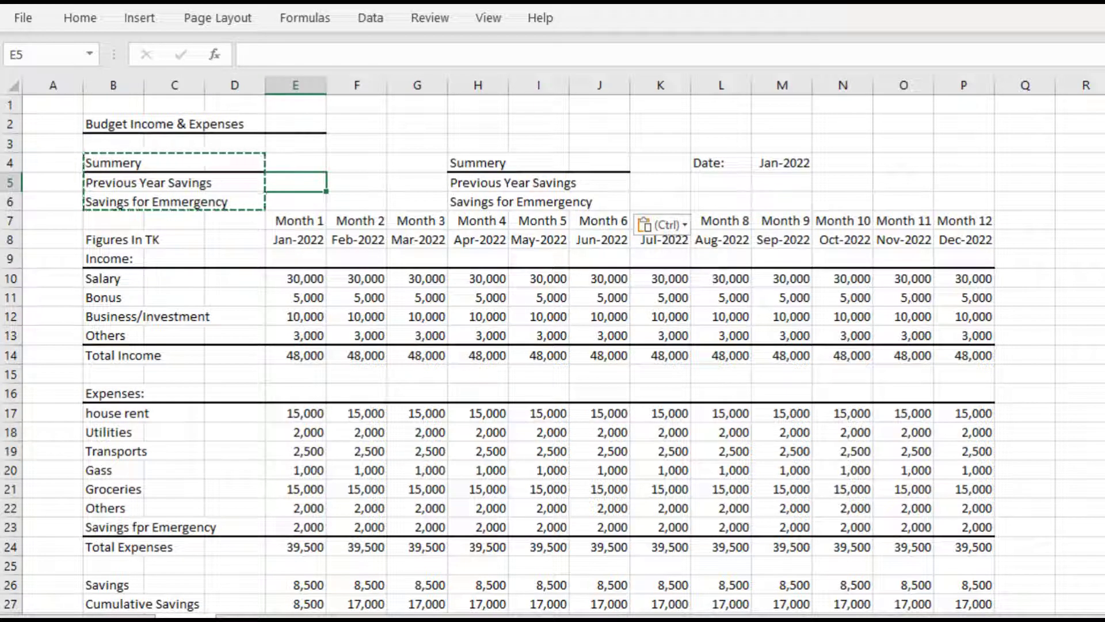
text(50000)
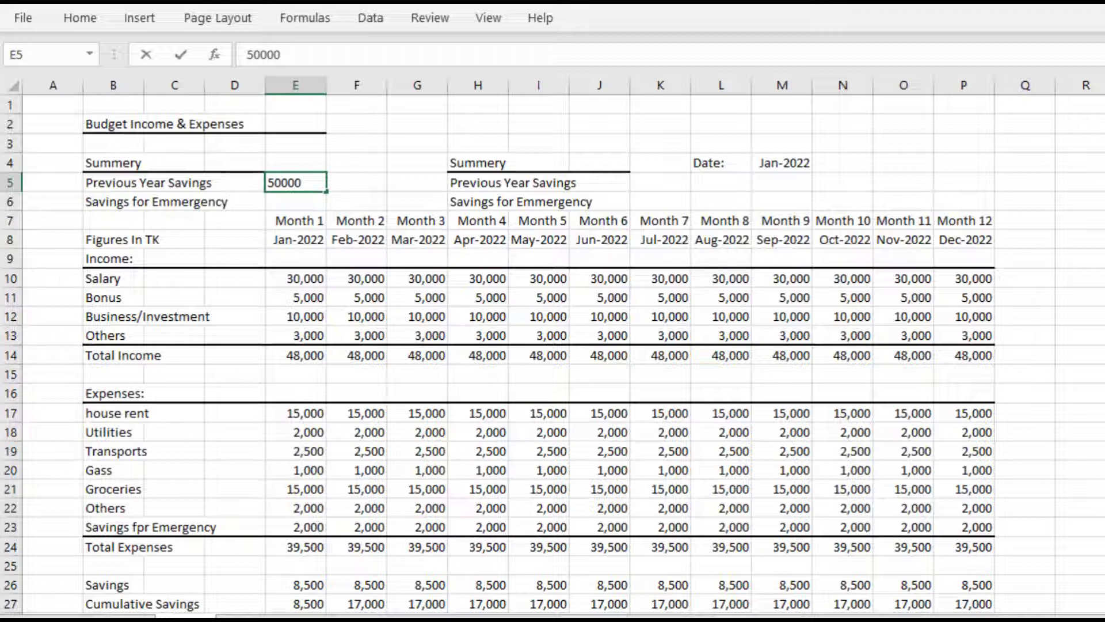
key(Return)
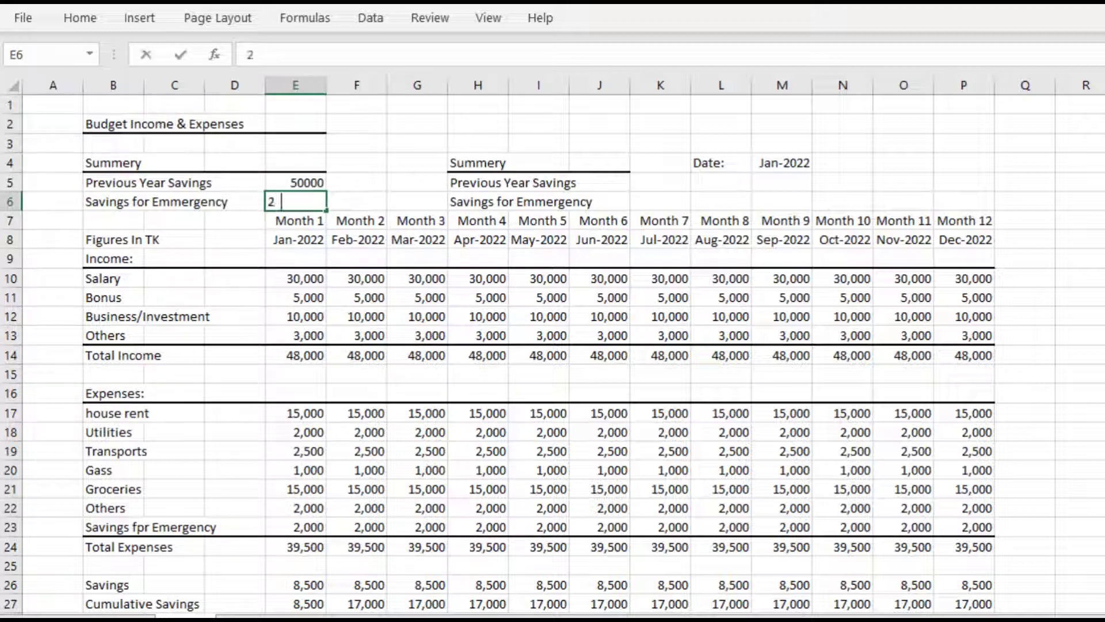
text(24000)
key(Tab)
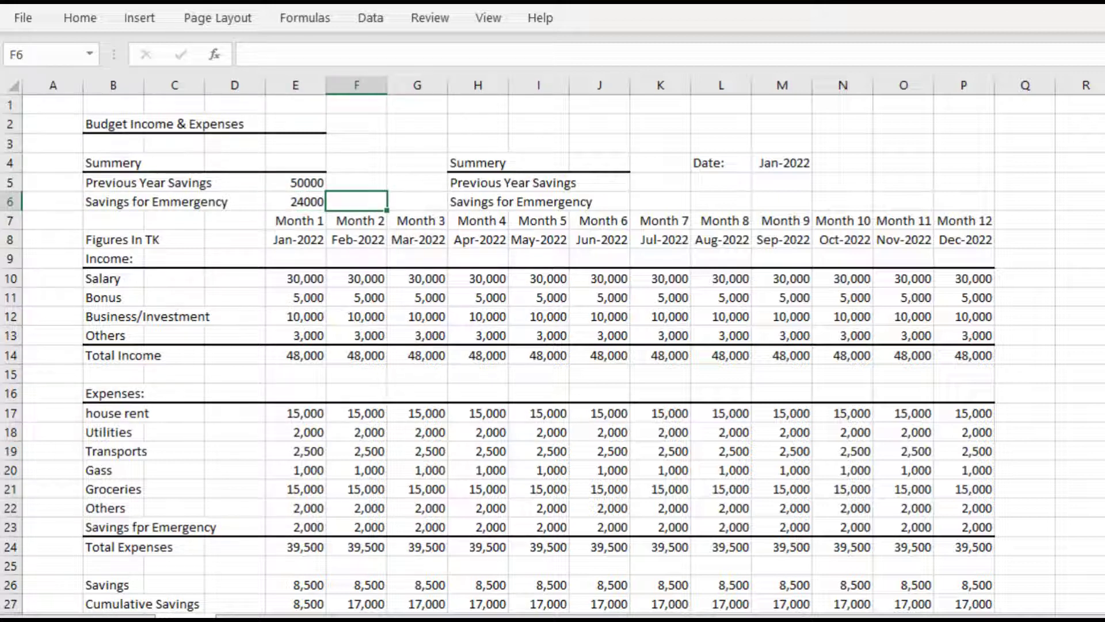
Step: Enter the formula =SUM(E26:P26)+E5 in cell K5 beside the copied Previous Year Savings label
key(Up)
key(Up)
key(Right)
key(Right)
key(Right)
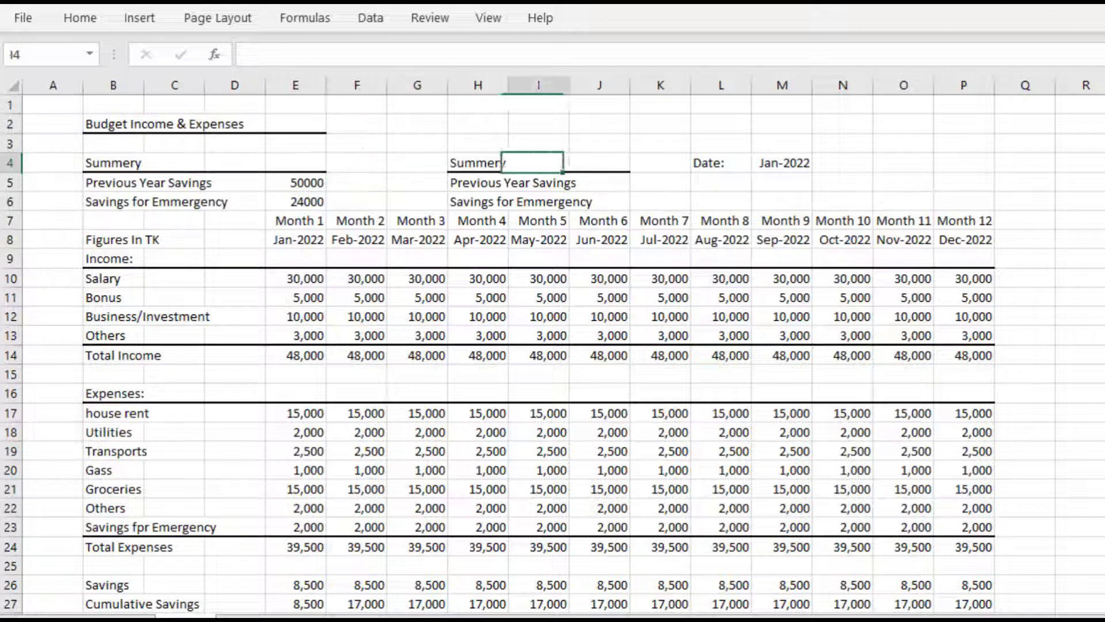
key(Left)
key(Right)
key(Down)
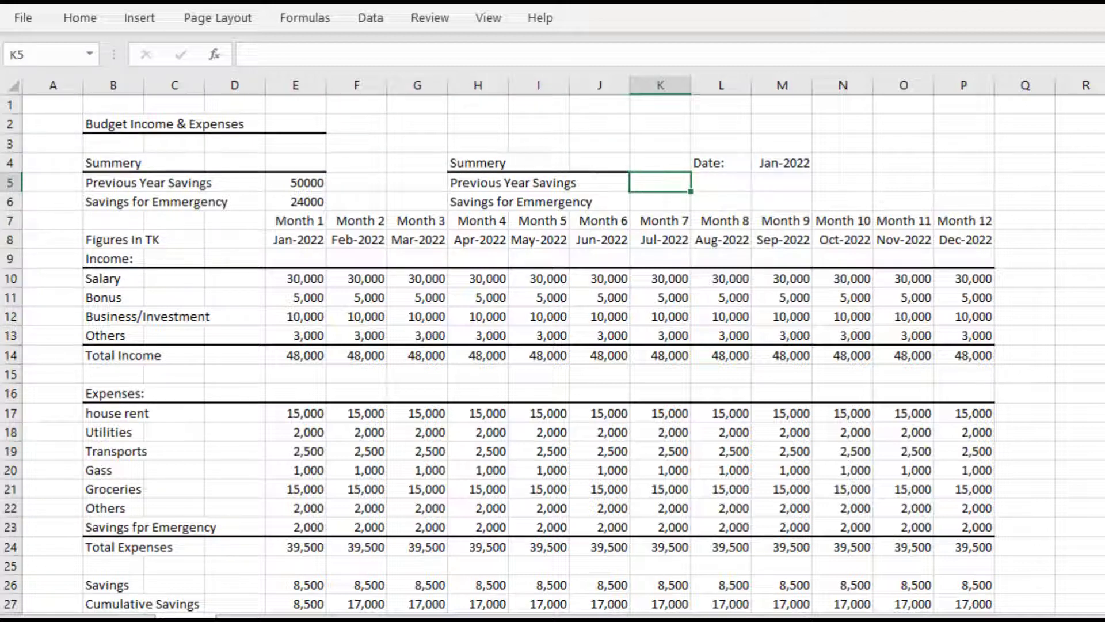
text(=sum()
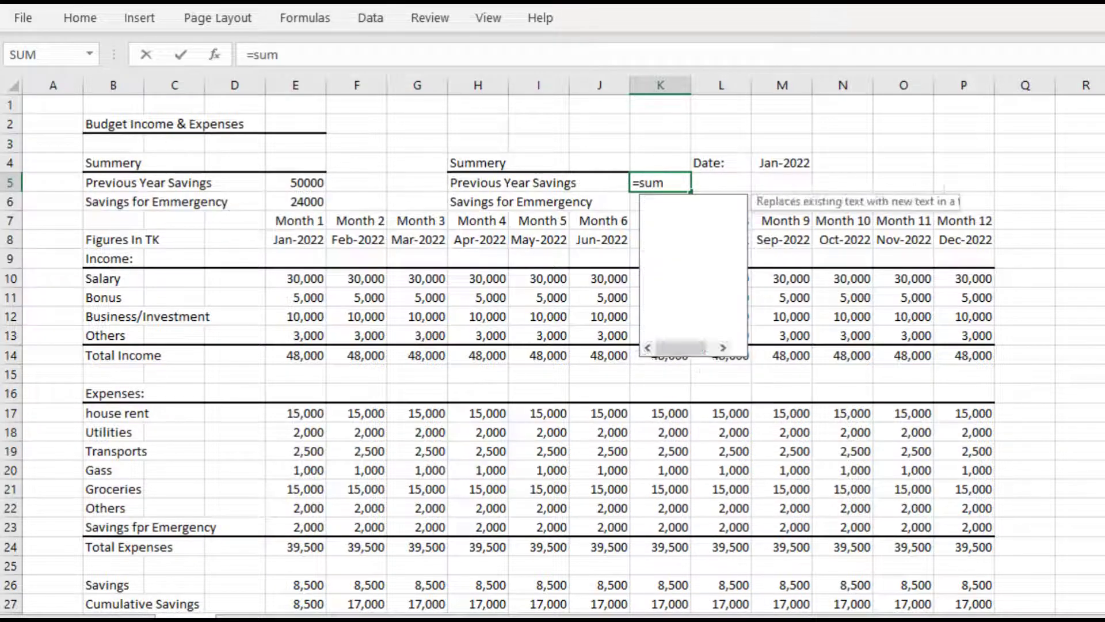
key(Down)
key(Down)
key(Down)
key(Down)
key(Down)
key(Down)
key(Down)
key(Down)
key(Down)
key(Down)
key(Down)
key(Down)
key(Down)
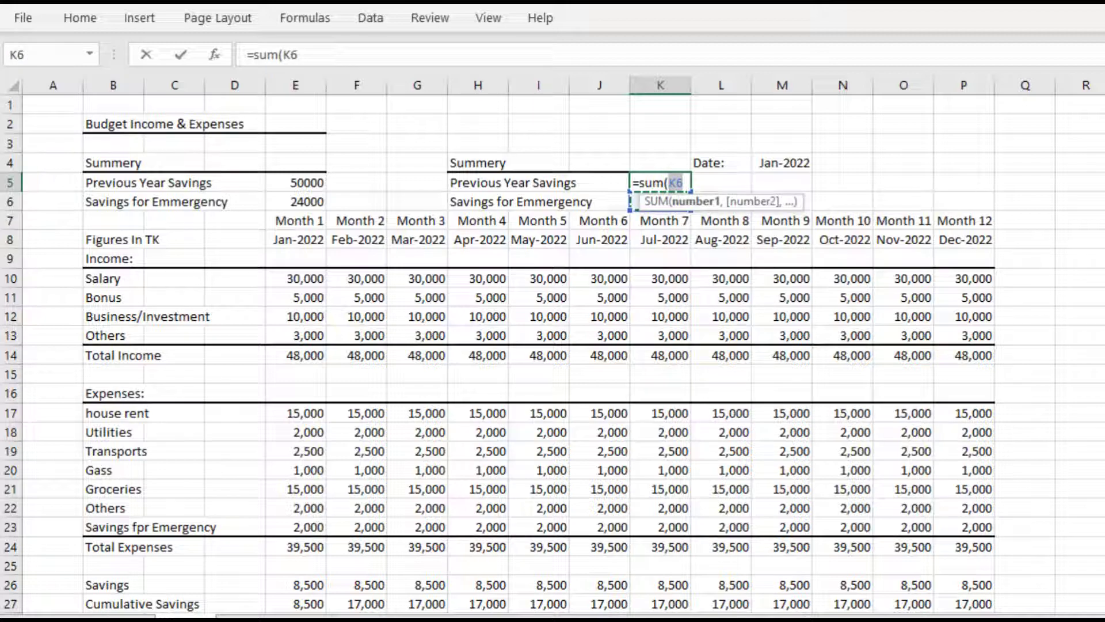
key(Down)
key(Down)
key(Down)
key(Down)
key(Down)
key(Down)
key(Down)
key(Down)
key(Down)
key(Down)
key(Down)
key(Down)
key(Down)
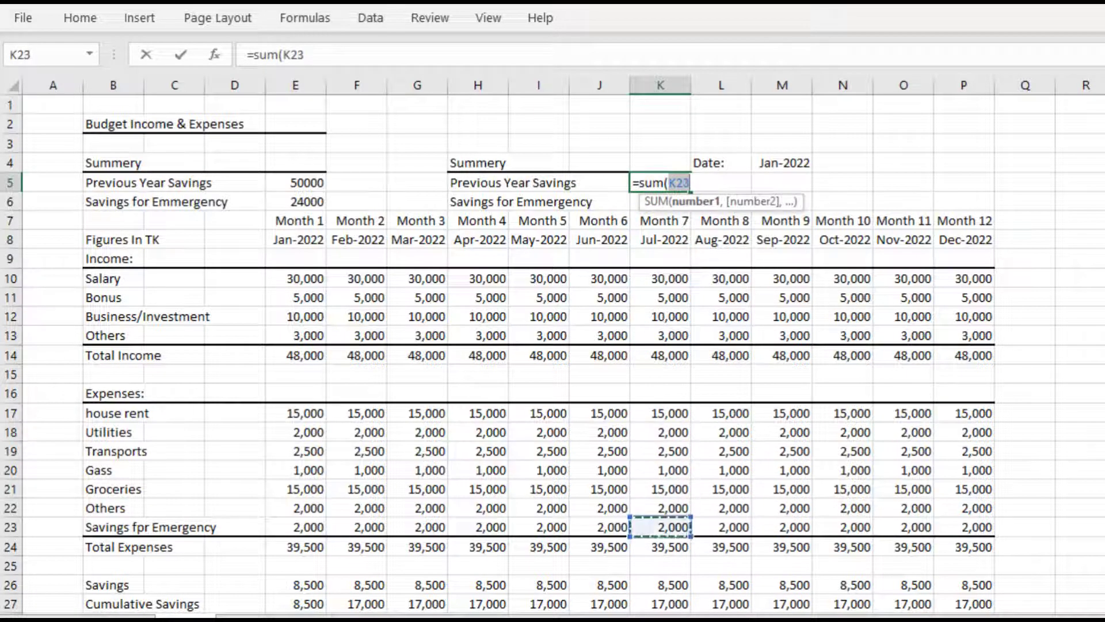
key(Left)
key(Left)
key(Up)
key(Up)
key(Up)
key(Up)
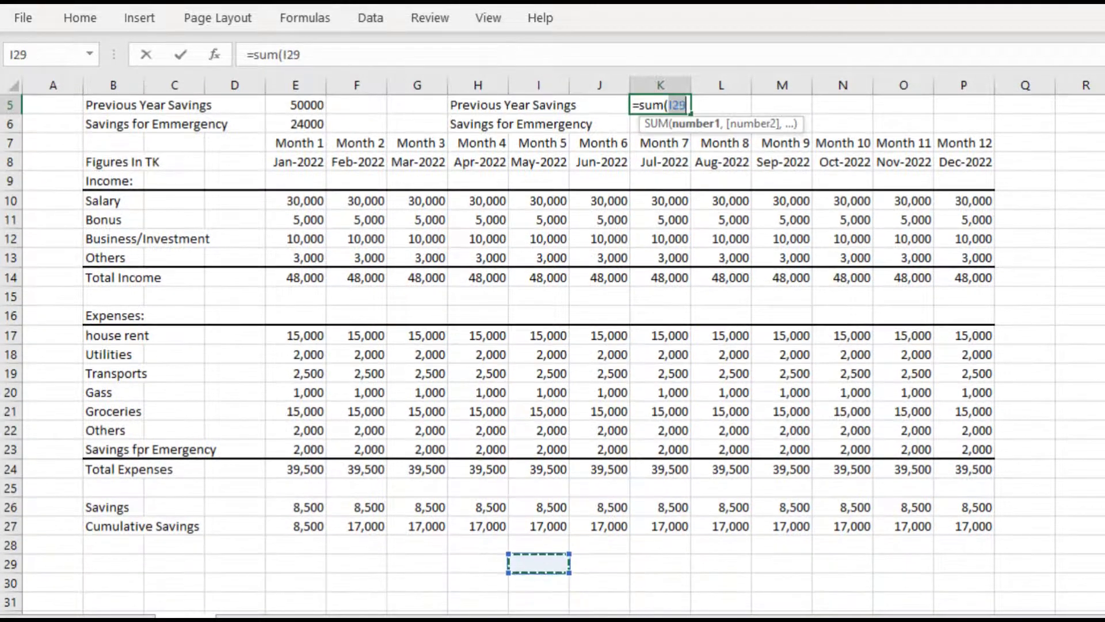
key(Left)
key(Left)
key(Left)
key(Left)
drag(295, 507, 981, 506)
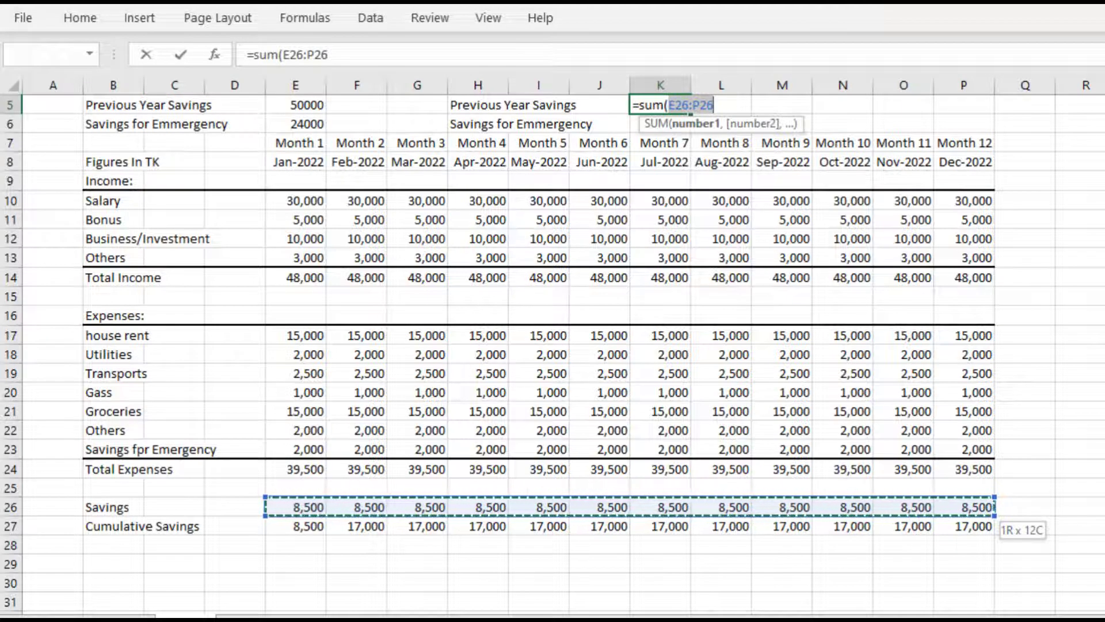
text()+)
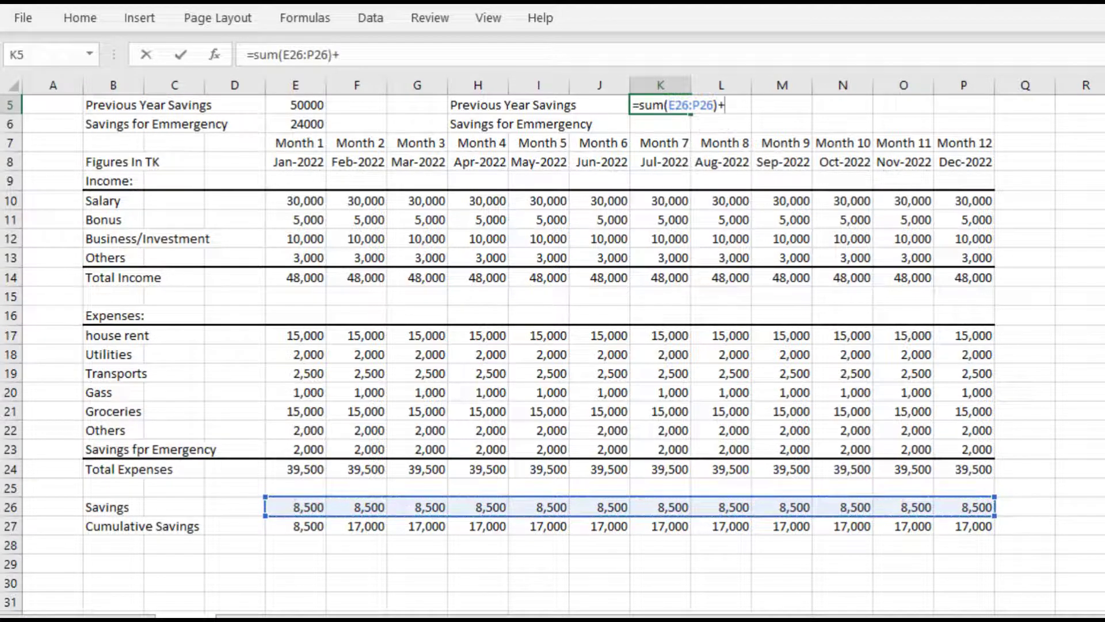
key(Up)
key(Up)
key(Up)
key(Left)
key(Left)
key(Left)
key(Left)
key(Left)
key(Down)
key(Down)
key(Down)
key(Left)
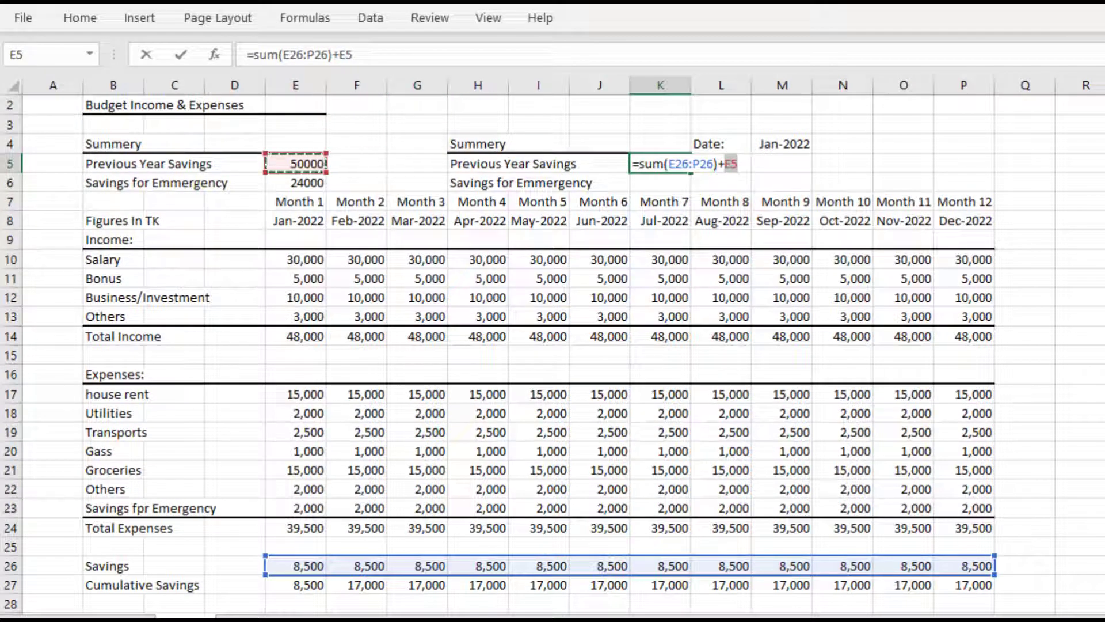
key(Return)
Step: Enter the formula =SUM(E23:P23)+E6 in cell K6 beside the copied Savings for Emmergency label
key(Right)
key(Right)
key(Right)
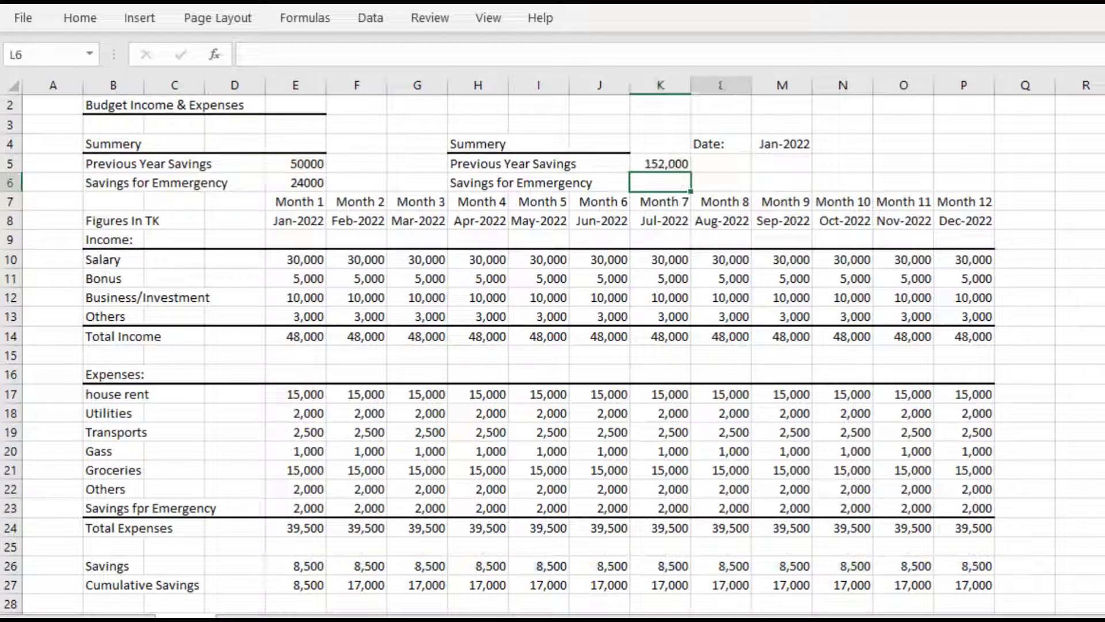
key(Left)
key(Left)
key(Left)
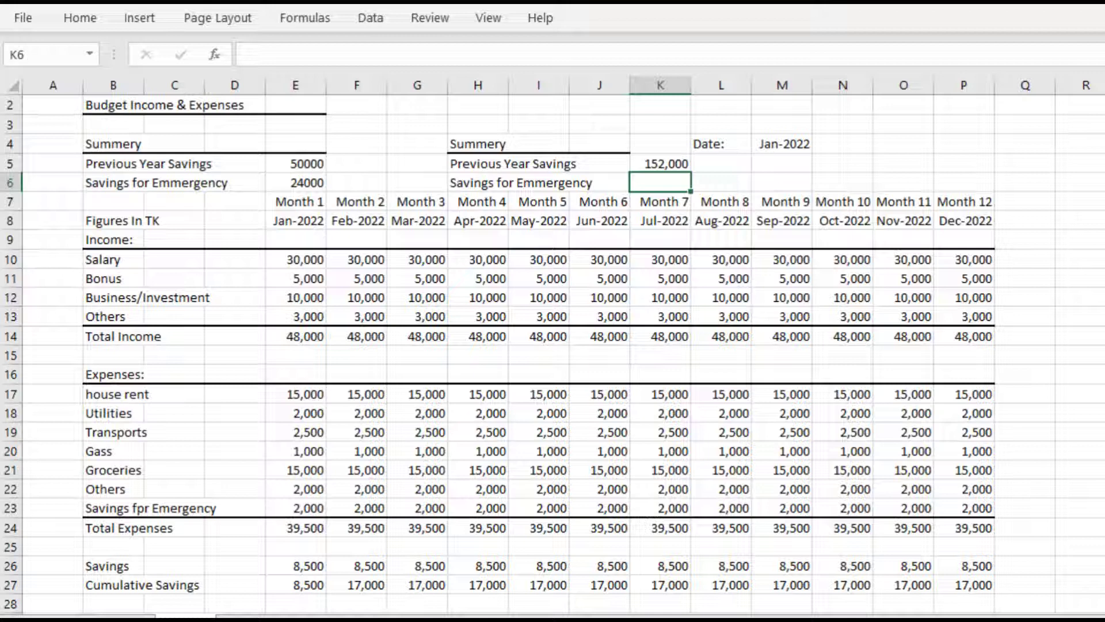
text(=sum)
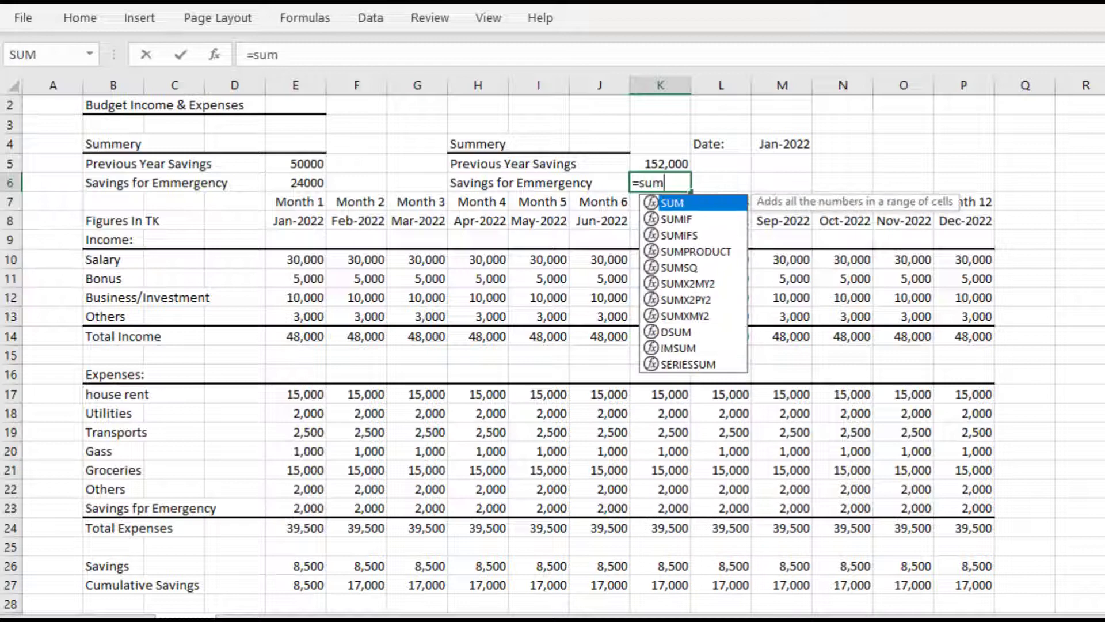
text(()
key(Down)
key(Down)
key(Down)
key(Down)
key(Down)
key(Down)
key(Down)
key(Down)
key(Down)
key(Down)
key(Down)
key(Down)
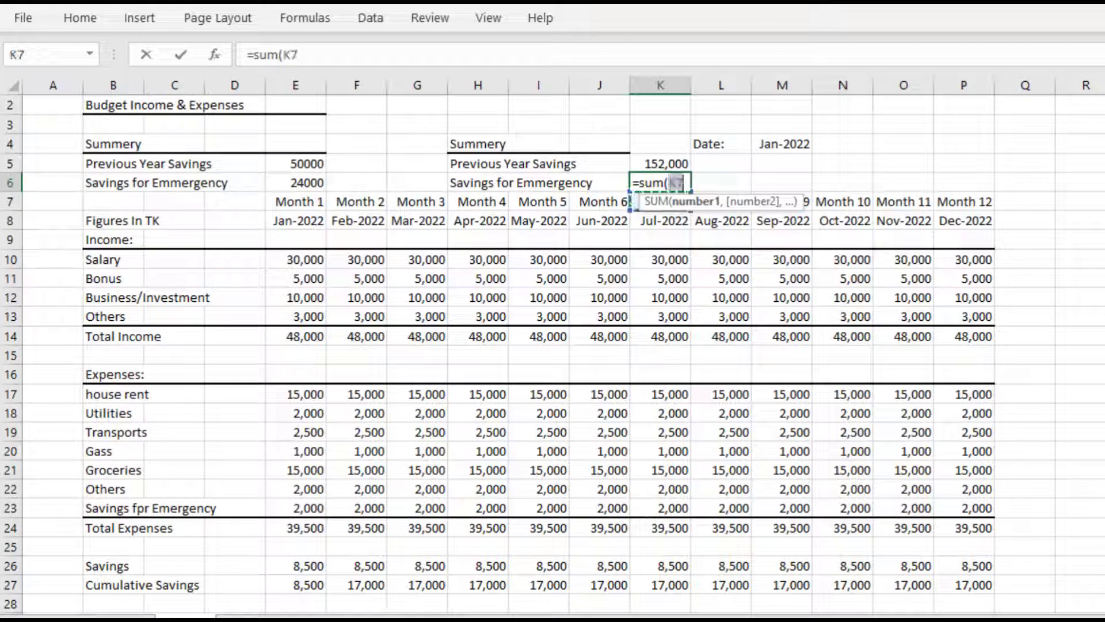
key(Down)
key(Down)
key(Down)
key(Down)
key(Down)
key(Down)
key(Down)
key(Down)
key(Down)
key(Left)
key(Left)
key(Left)
key(Left)
key(Left)
key(Left)
key(Left)
key(Up)
key(Up)
key(Up)
key(Up)
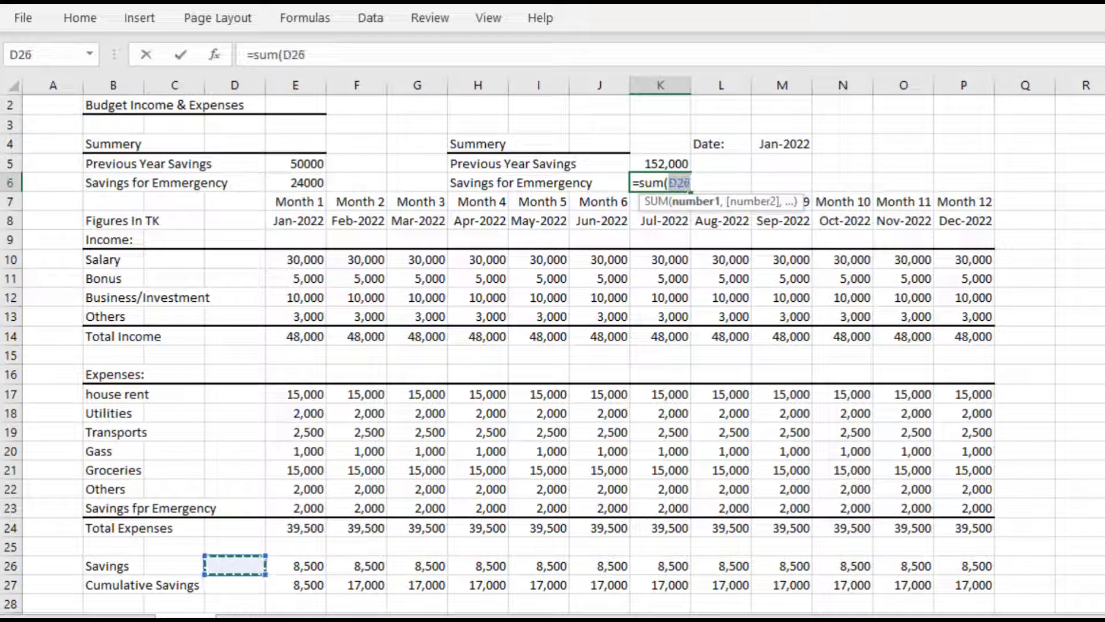
key(Right)
key(shift+Right)
key(shift+Right)
key(shift+Right)
key(shift+Right)
key(shift+Right)
key(shift+Right)
key(shift+Right)
key(shift+Right)
key(shift+Right)
key(shift+Right)
key(shift+Right)
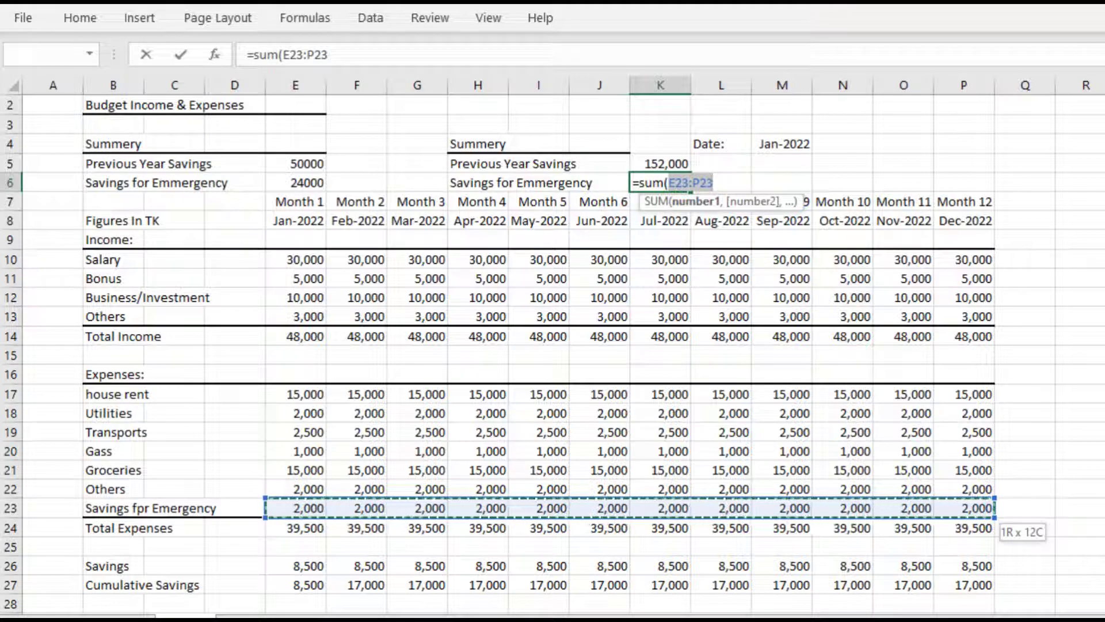
text()+)
key(Left)
key(Left)
key(Left)
key(Left)
key(Left)
key(Left)
key(Left)
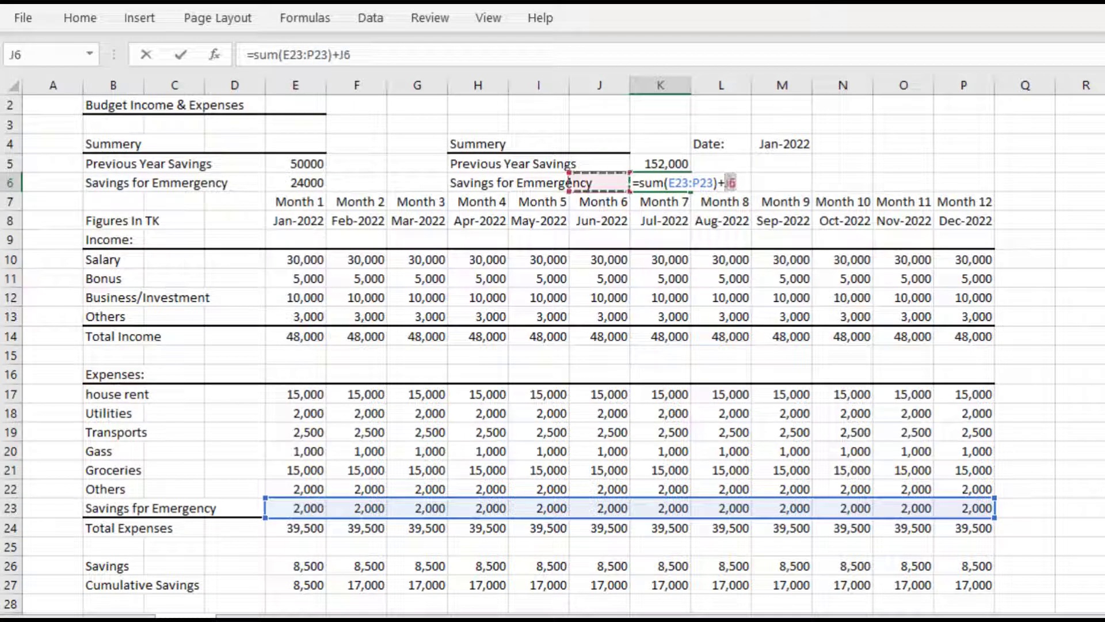
key(Right)
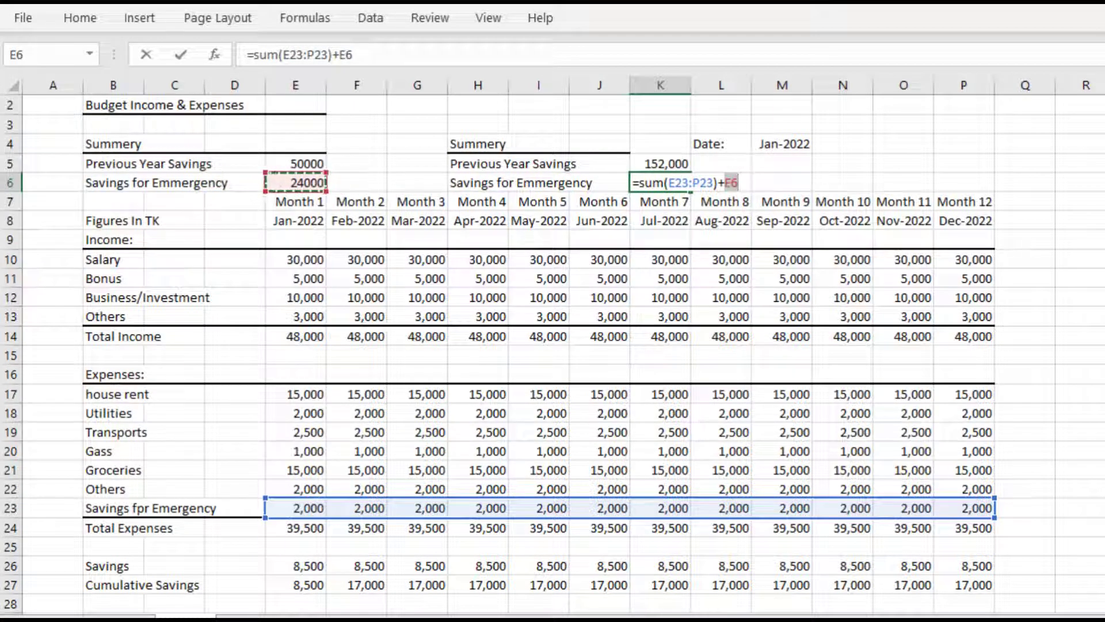
key(Return)
Step: Change the copied Previous Year Savings label in cell H5 to Total Year Savings
key(Up)
key(Up)
key(Up)
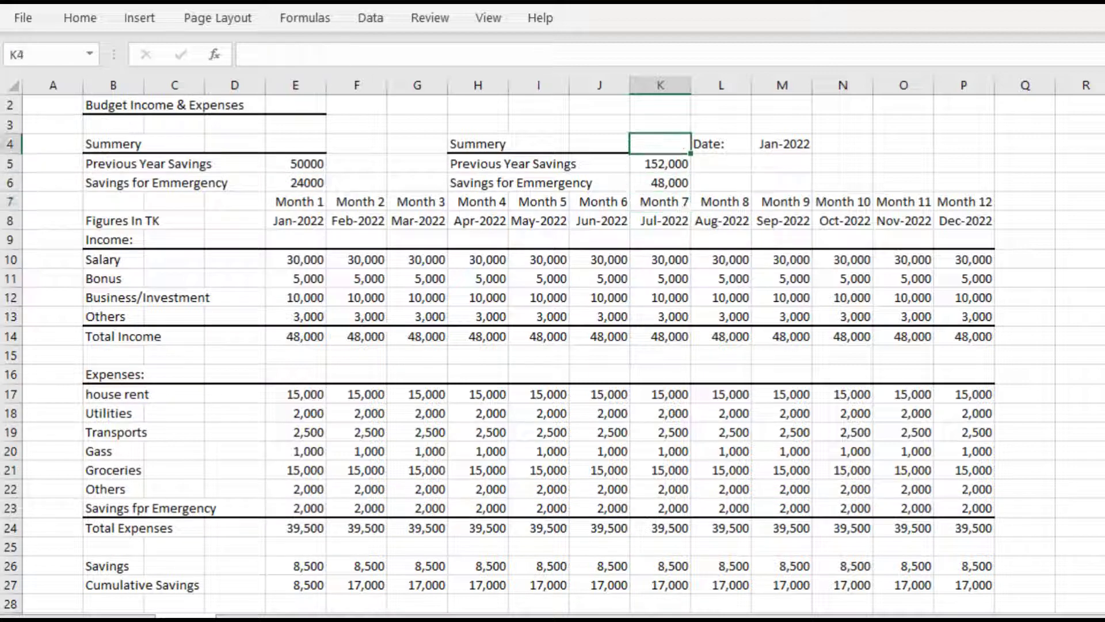
key(Left)
key(Left)
key(Left)
key(Left)
key(Left)
key(Left)
key(Left)
key(Right)
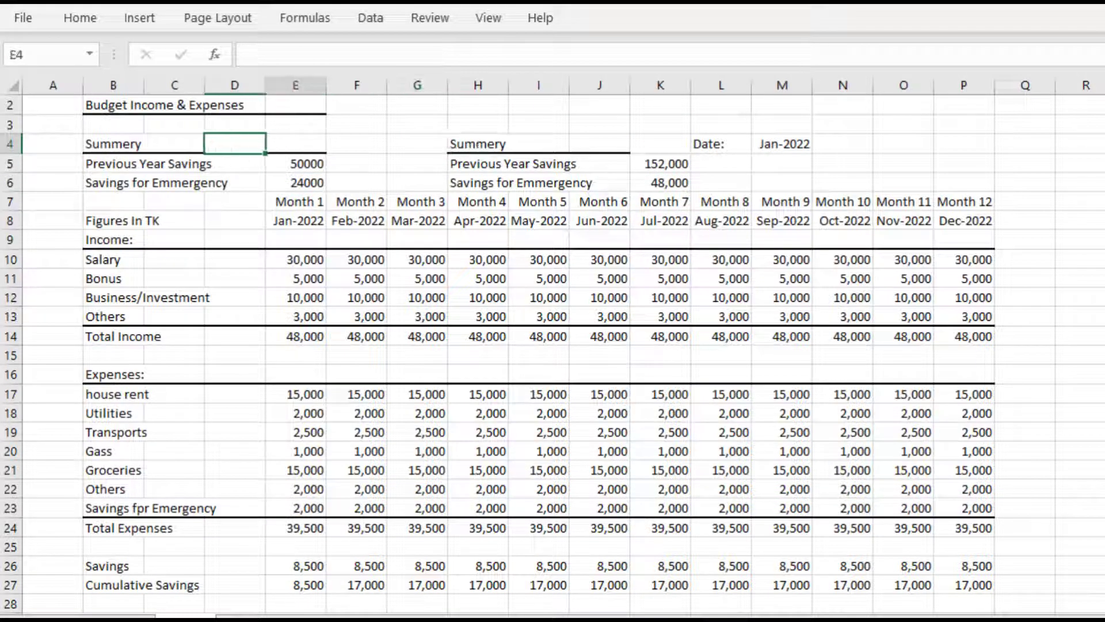
key(Right)
key(Down)
key(Left)
key(Left)
key(Left)
key(Right)
key(Right)
key(Right)
key(Right)
key(Right)
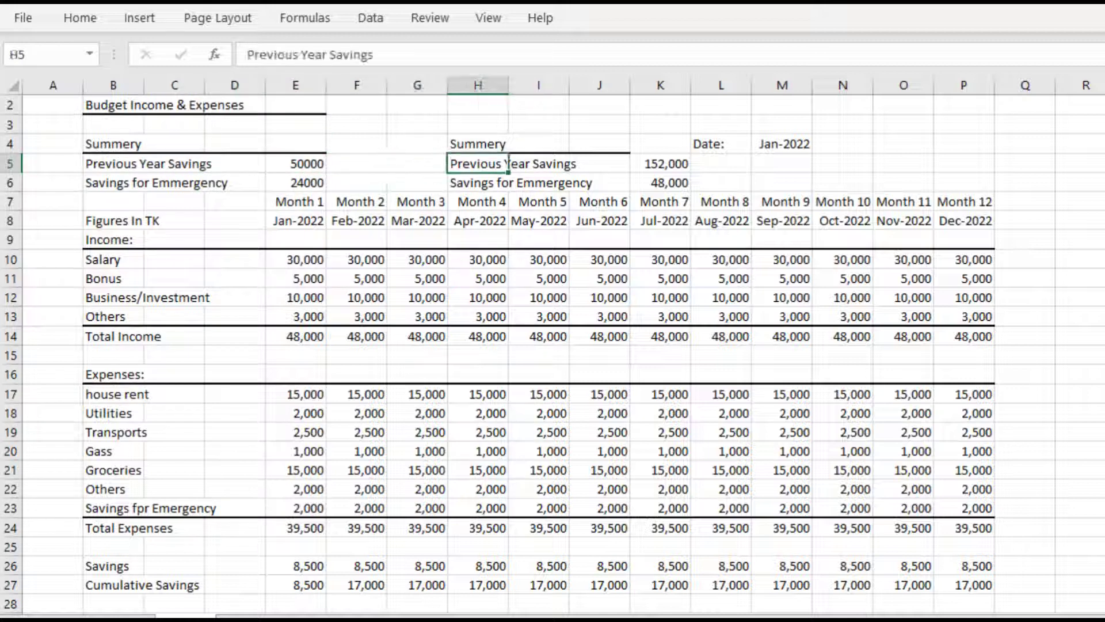
double_click(251, 55)
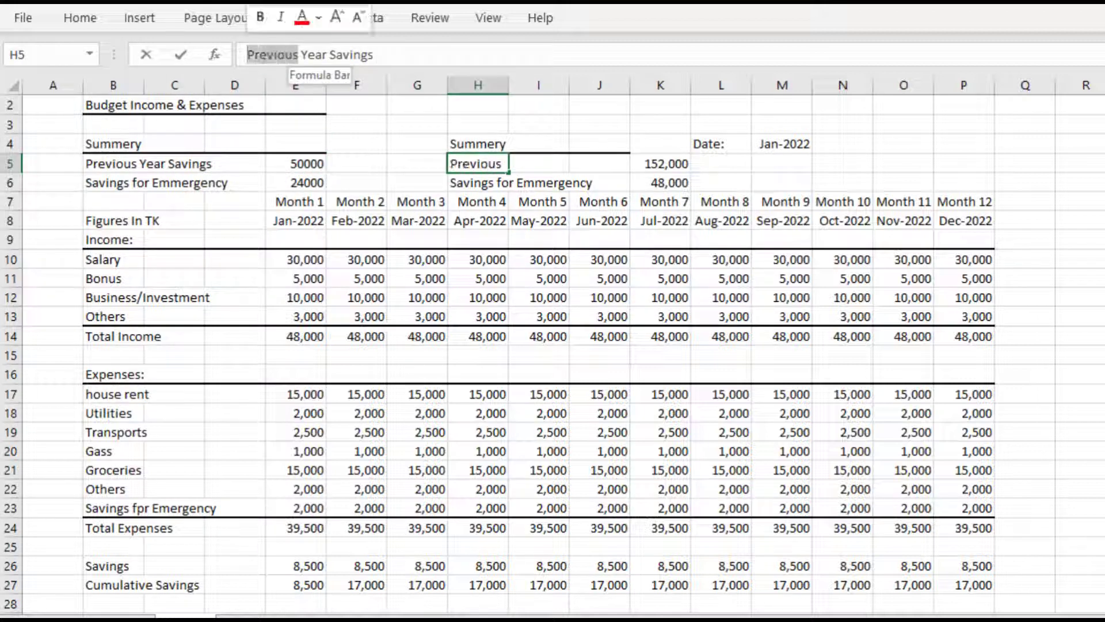
text(Totall)
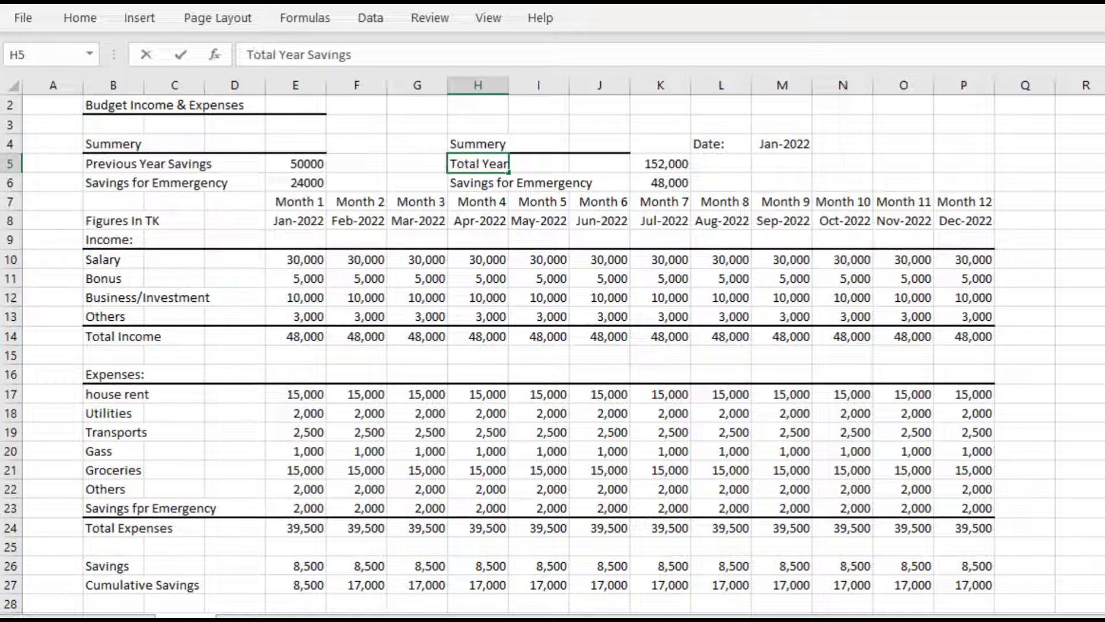
key(BackSpace)
click(599, 202)
click(507, 183)
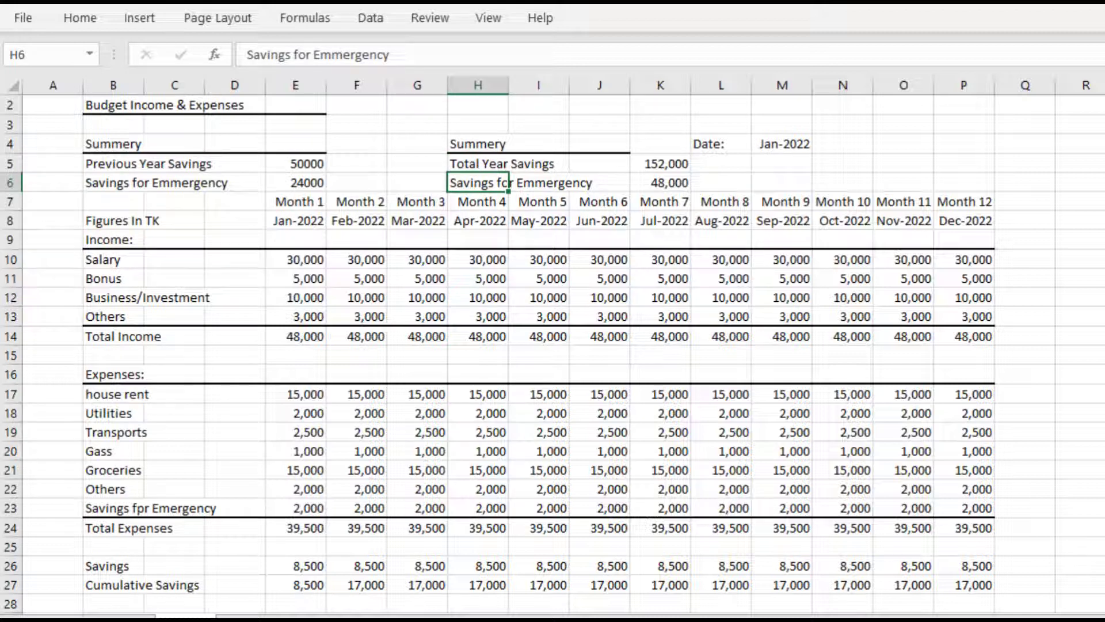
Step: Change the Month 1 Cumulative Savings formula in E27 to =SUM($D$26:E26) and fill it across to P27
click(295, 584)
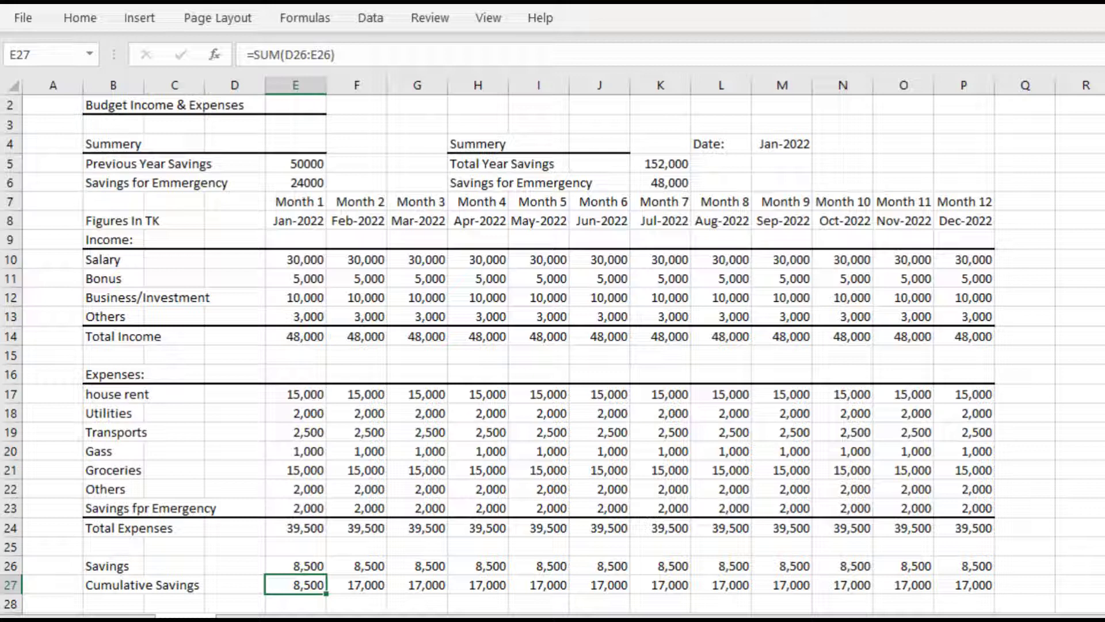
click(294, 55)
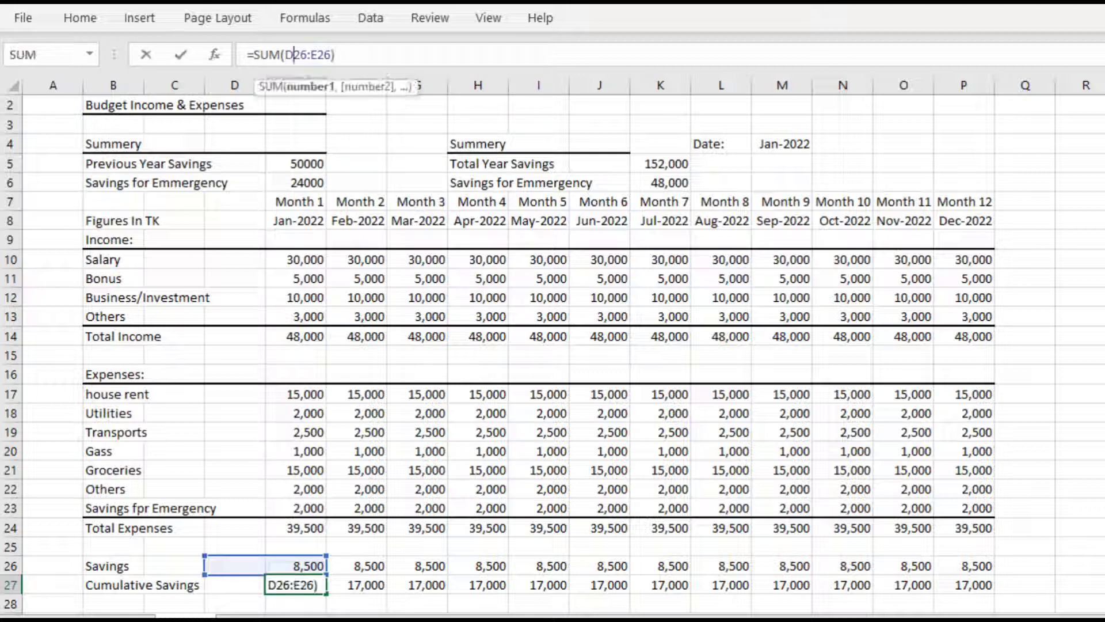
key(F4)
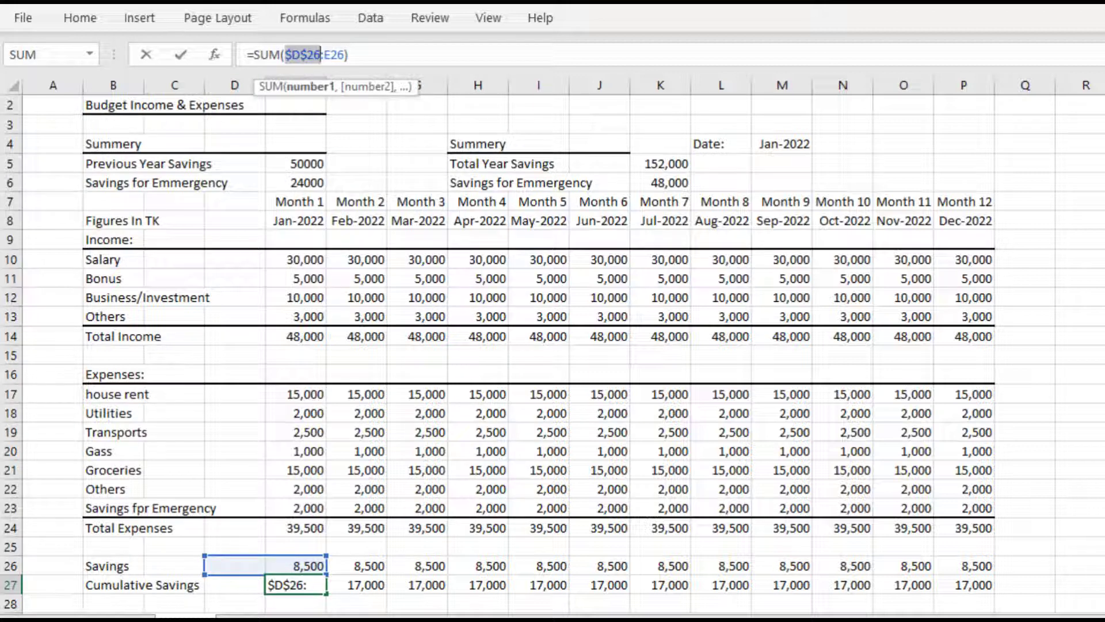
key(Return)
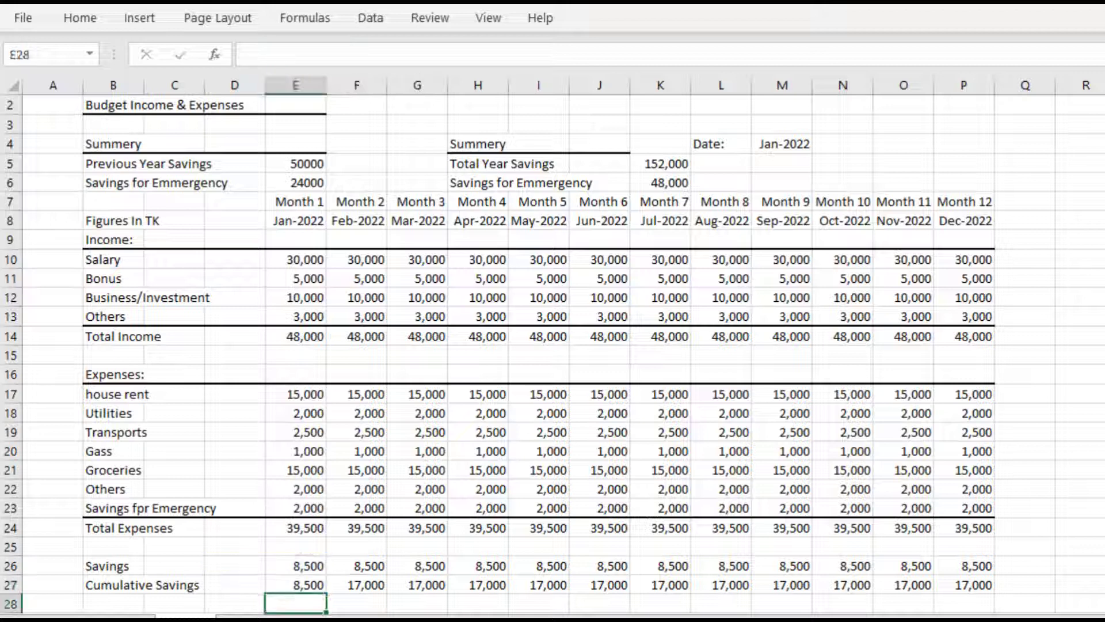
drag(295, 584, 978, 586)
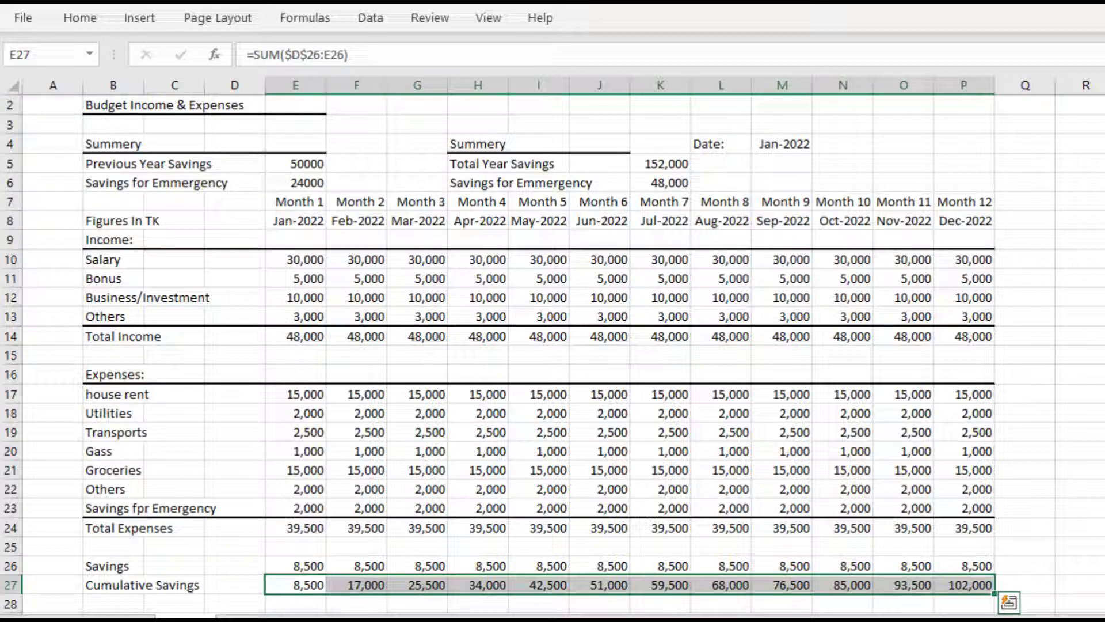
click(782, 489)
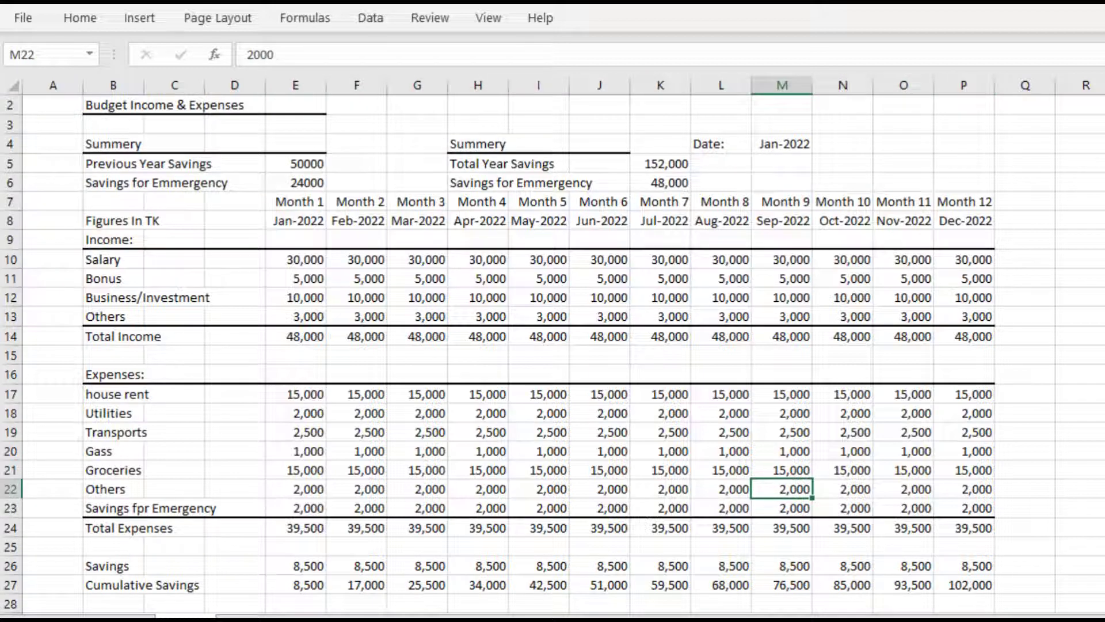
Step: Turn off the display of gridlines on the budget sheet
scroll(553, 354, up, 1)
click(782, 335)
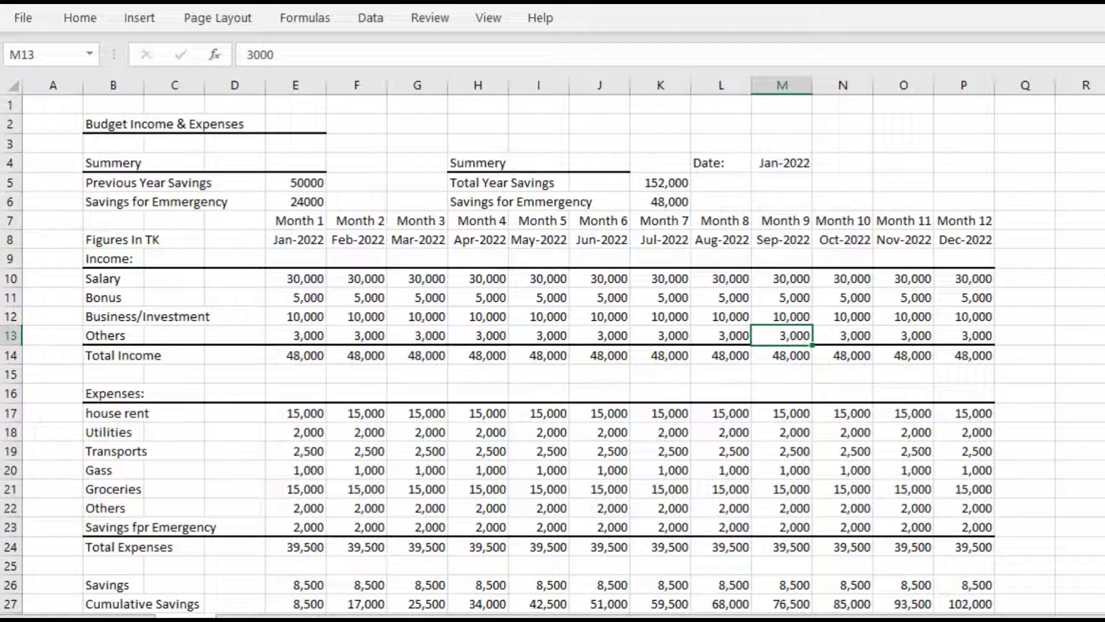
click(477, 123)
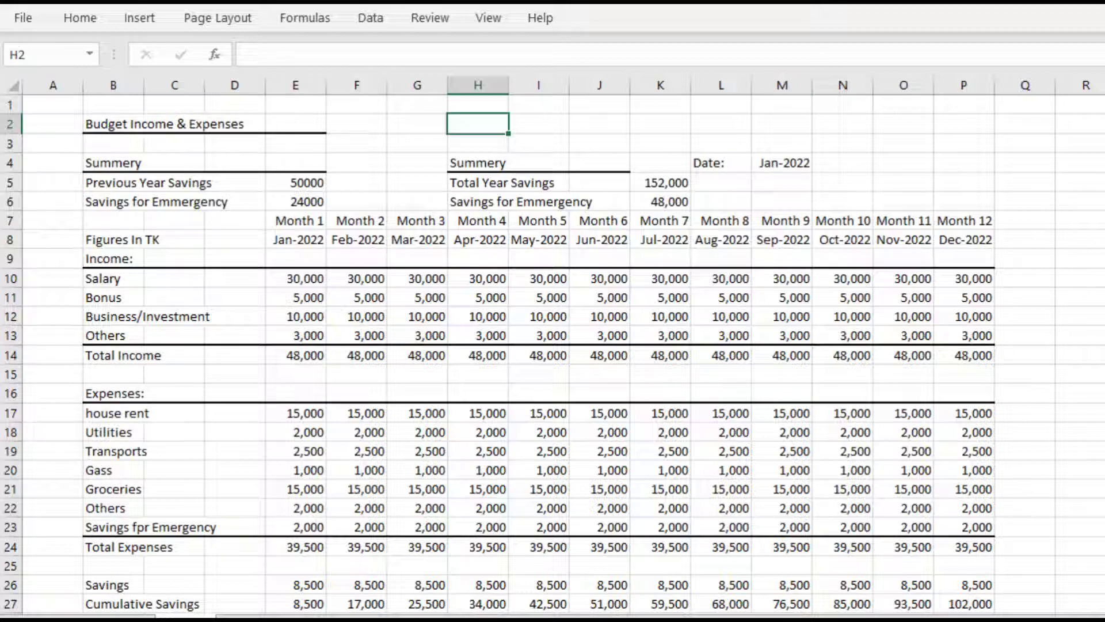
key(alt)
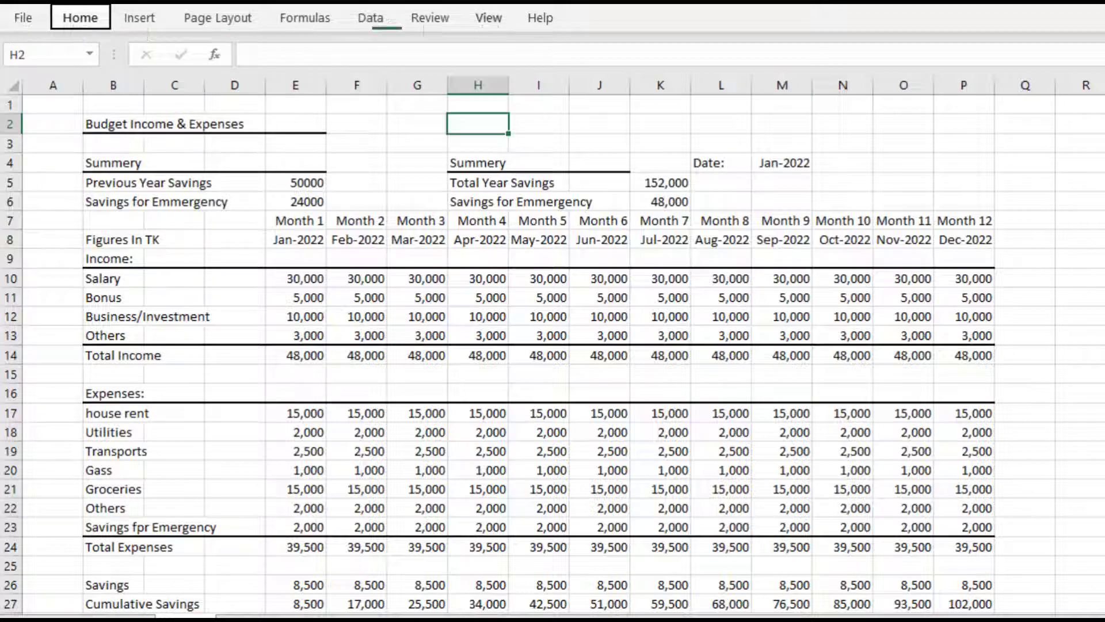
key(w)
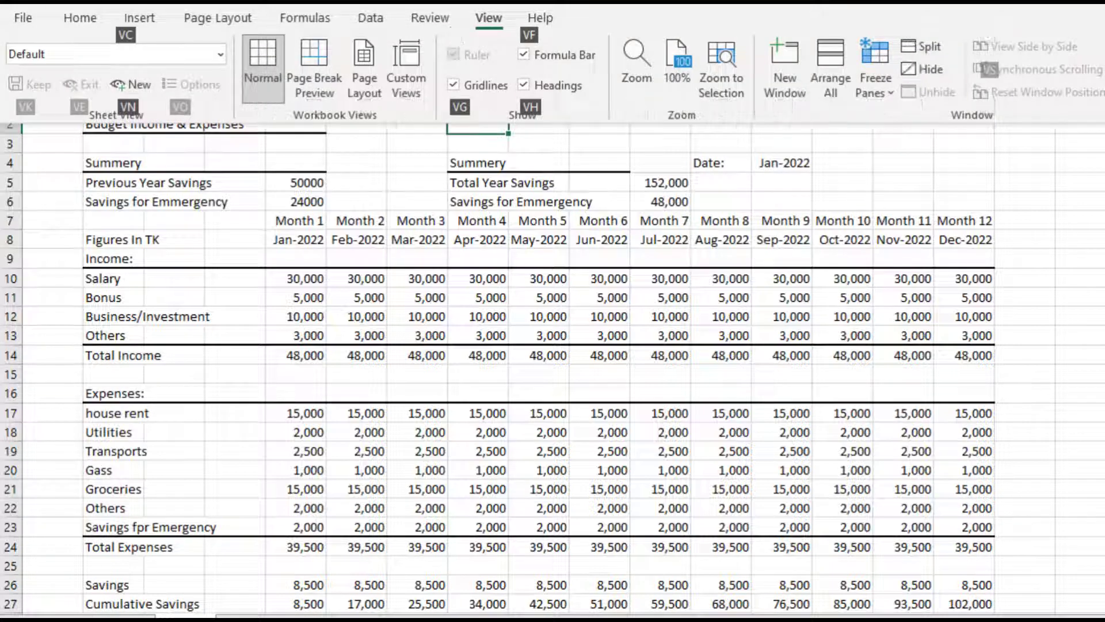
key(Escape)
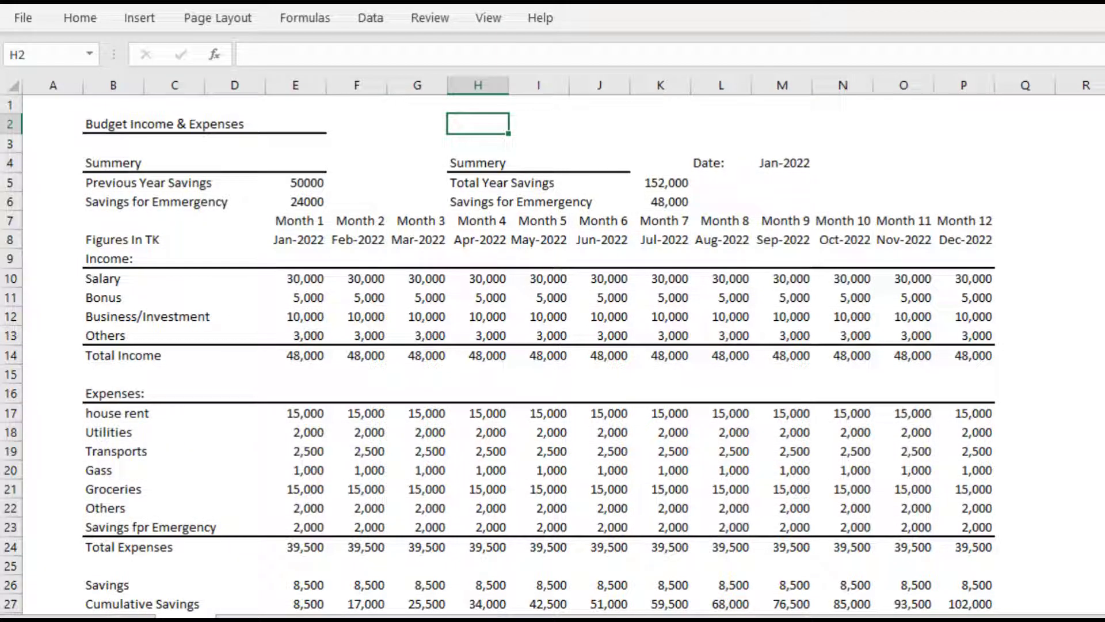
key(ctrl+Left)
key(shift+Right)
key(shift+Right)
key(shift+Right)
key(shift+Right)
key(shift+Right)
key(shift+Right)
key(shift+Right)
key(shift+Right)
key(shift+Right)
key(shift+Right)
key(shift+Right)
key(shift+Right)
key(shift+Right)
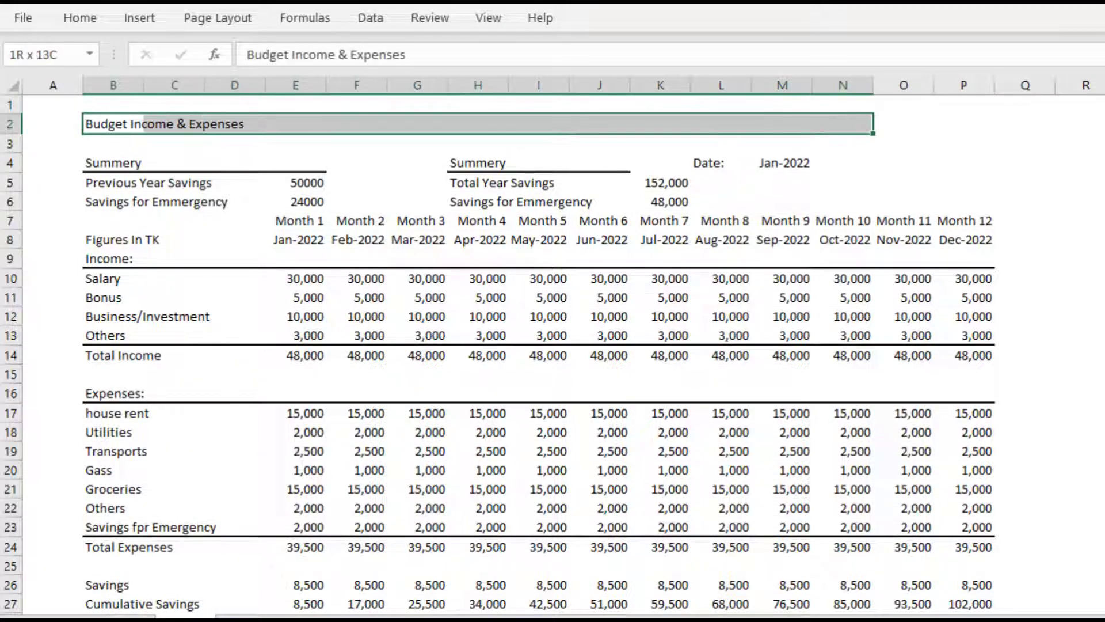
key(shift+Right)
key(shift+Right)
key(shift+Down)
key(shift+Left)
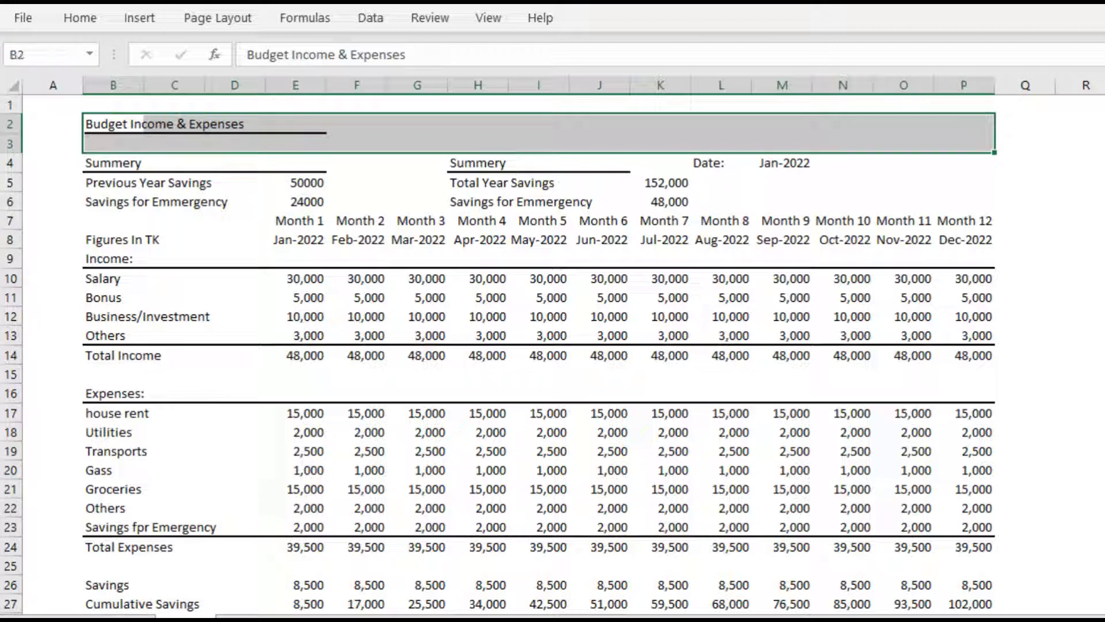
click(356, 123)
drag(172, 124, 417, 143)
Step: Fill the title row, cells B2:P2, with green
drag(113, 123, 964, 123)
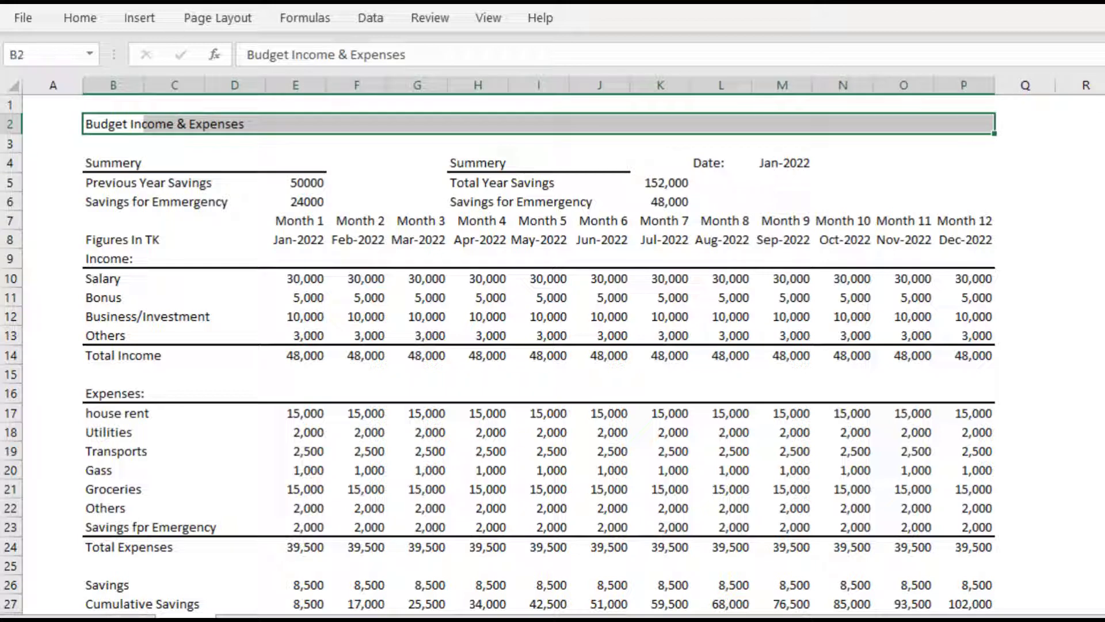
click(80, 18)
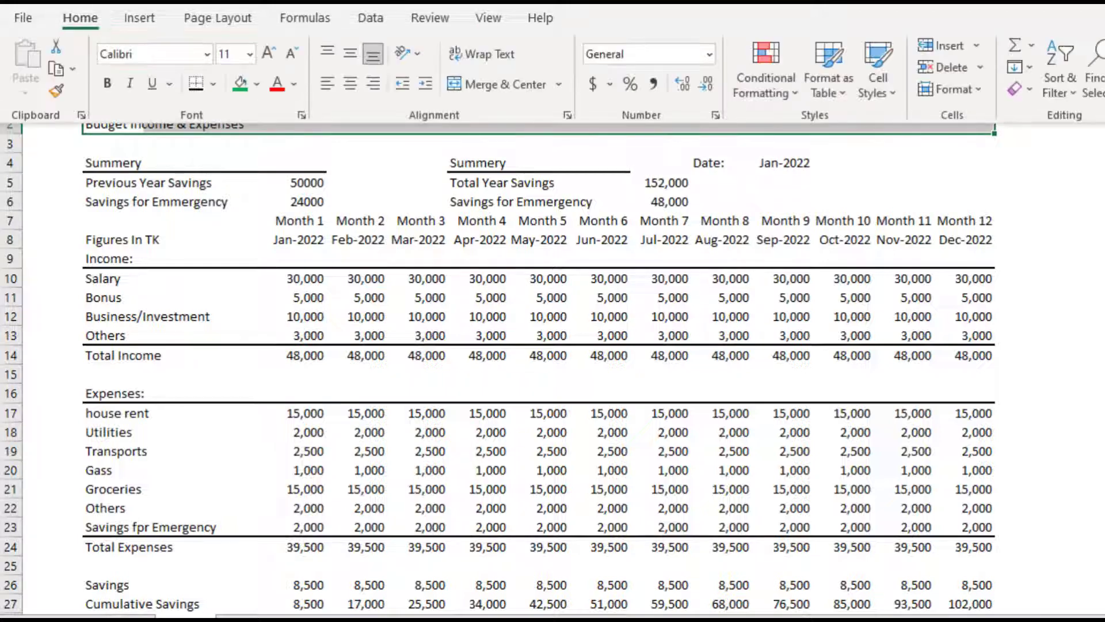
click(240, 84)
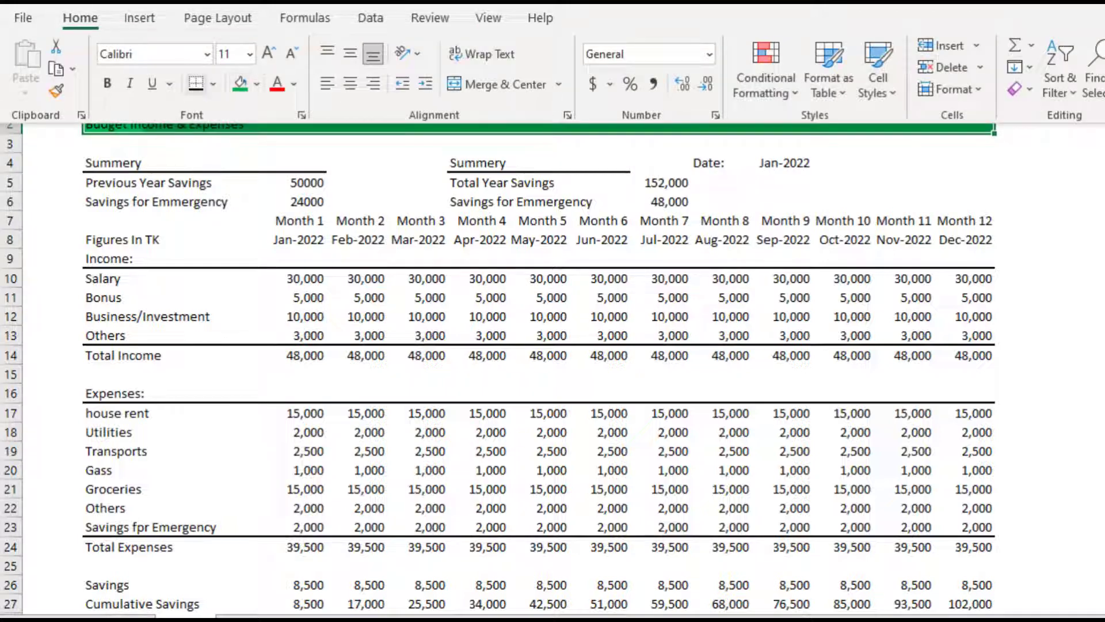
click(904, 221)
click(904, 220)
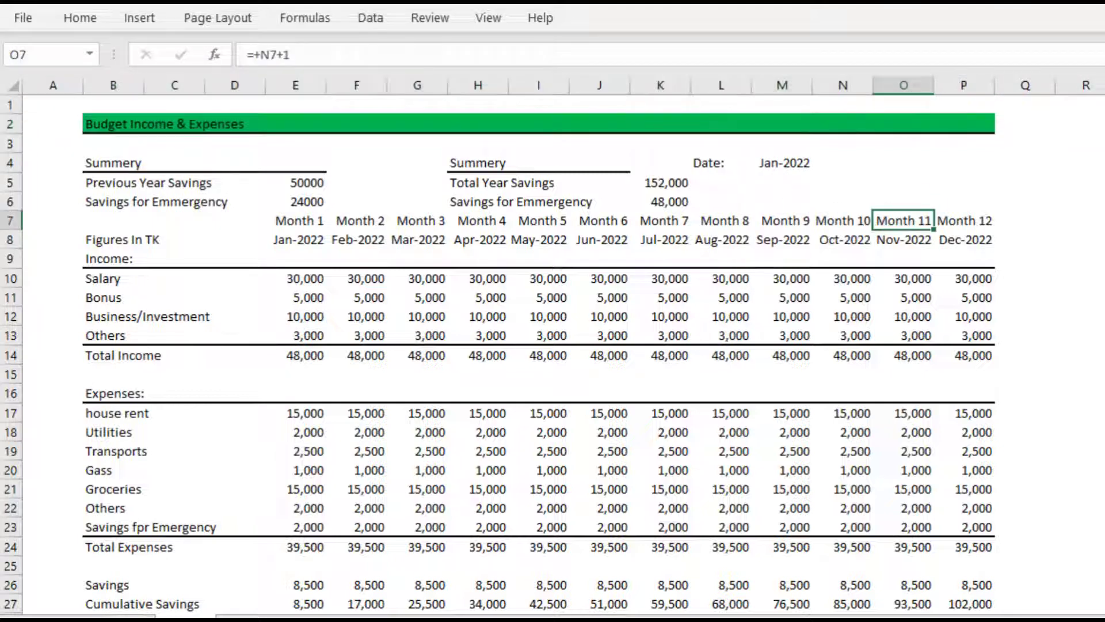
Step: Enlarge the font of the Budget Income & Expenses title in cell B2 by several sizes
click(175, 124)
click(113, 124)
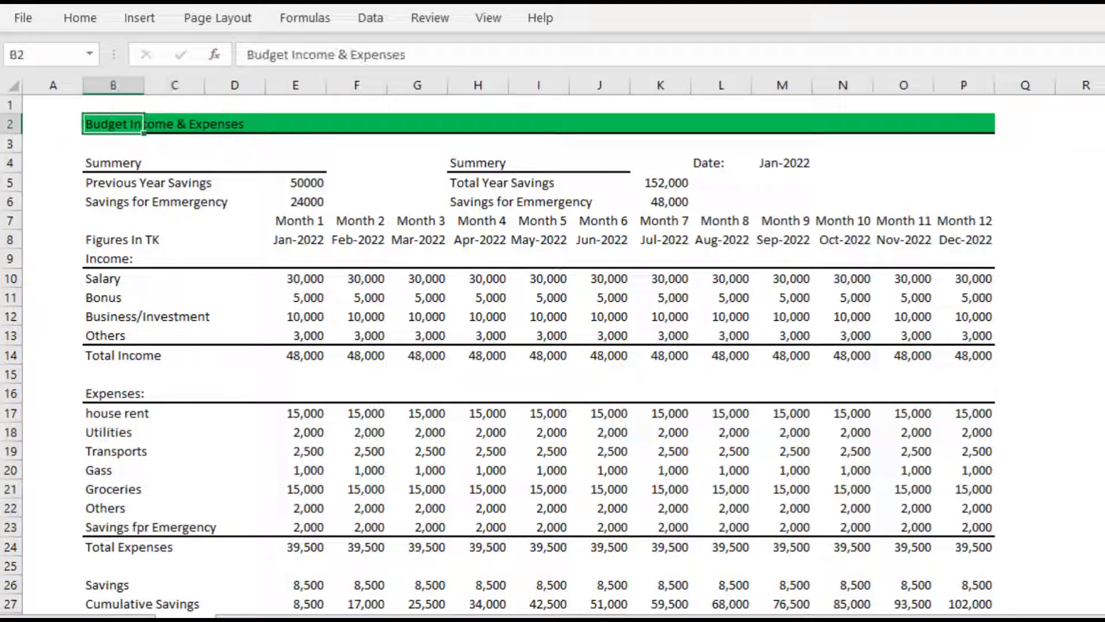
click(80, 18)
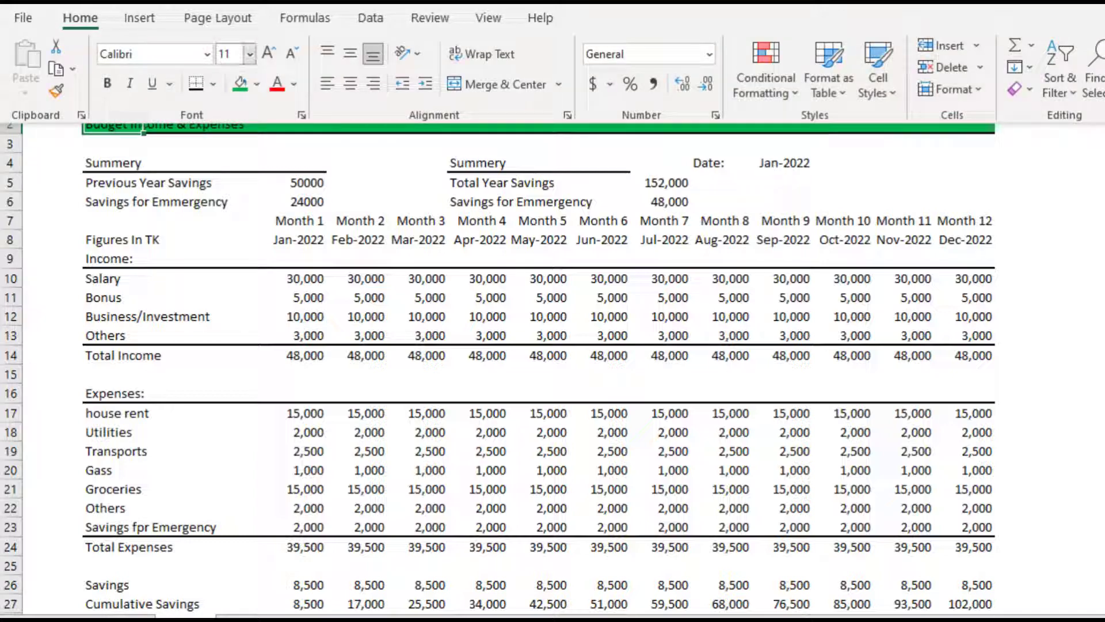
click(269, 53)
click(268, 53)
click(268, 53)
click(268, 53)
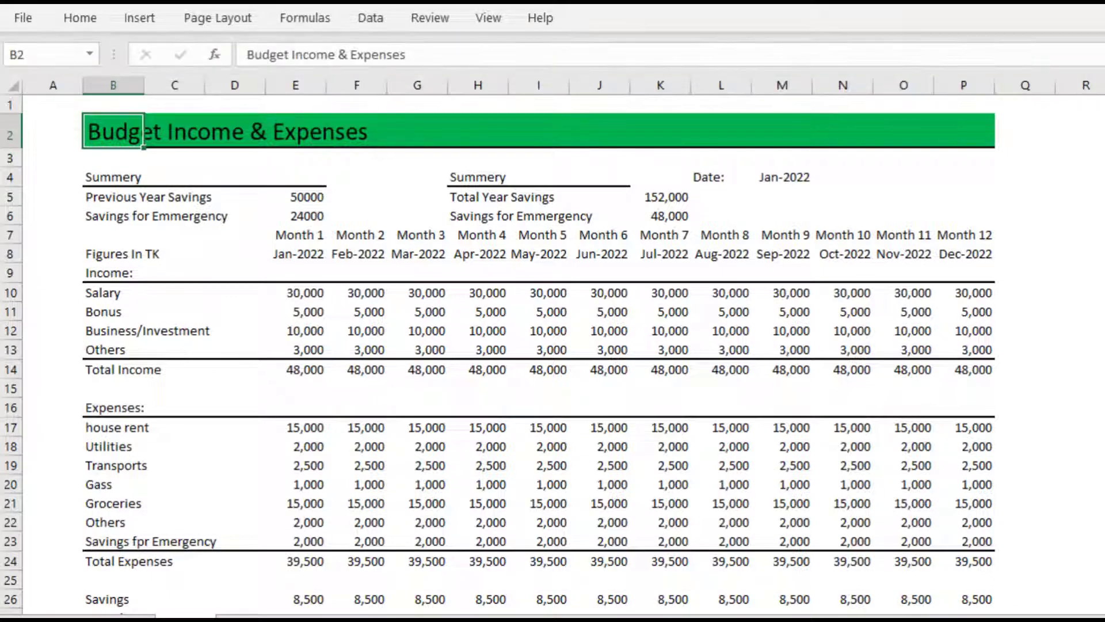
Step: Centre the Budget Income & Expenses title across B2:P2 with the Center Across Selection alignment, without merging cells
click(327, 132)
drag(114, 133, 984, 133)
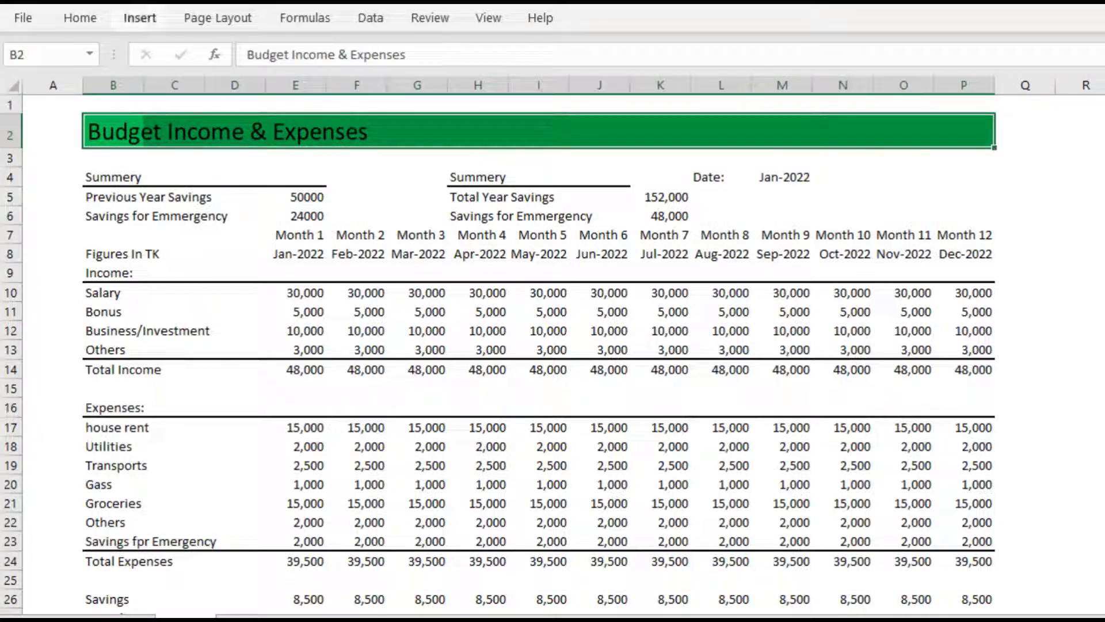
click(92, 19)
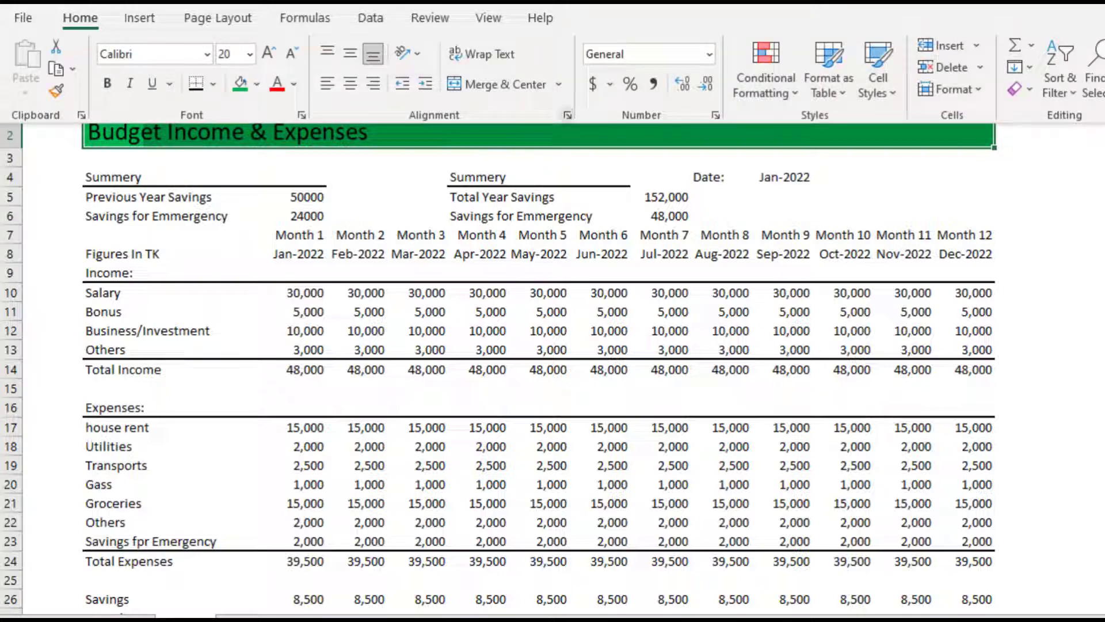
click(566, 115)
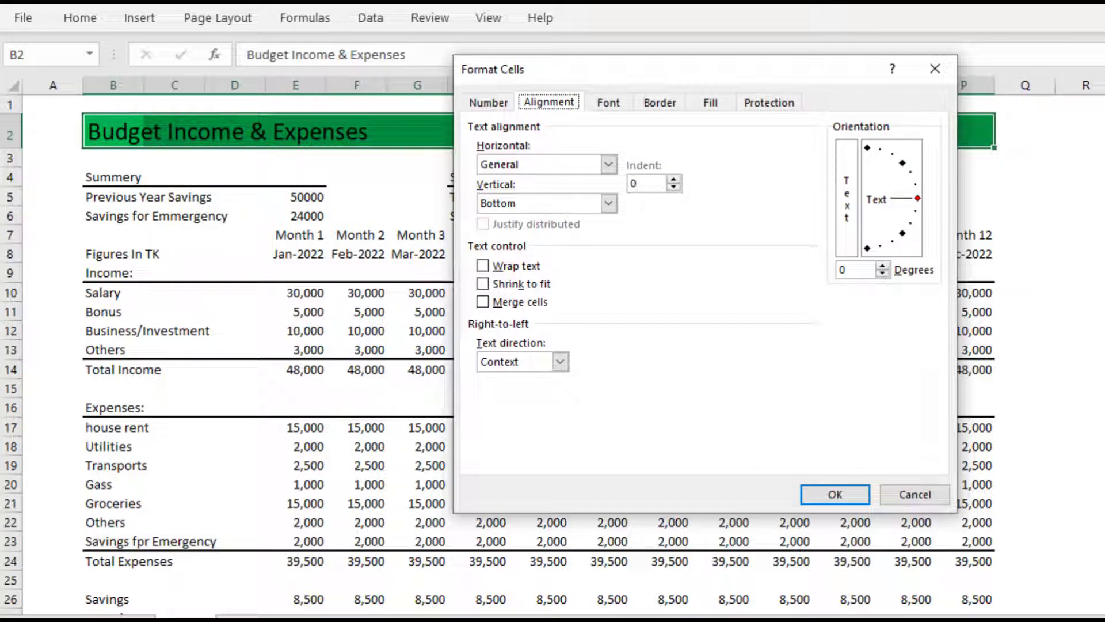
click(608, 164)
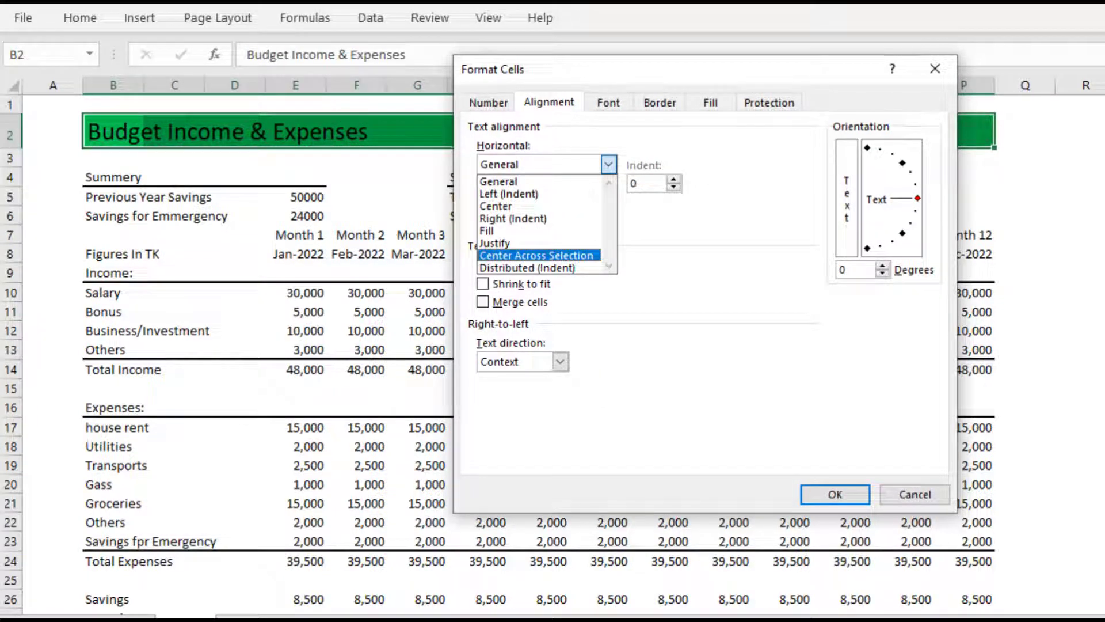
key(Return)
key(Return)
click(660, 177)
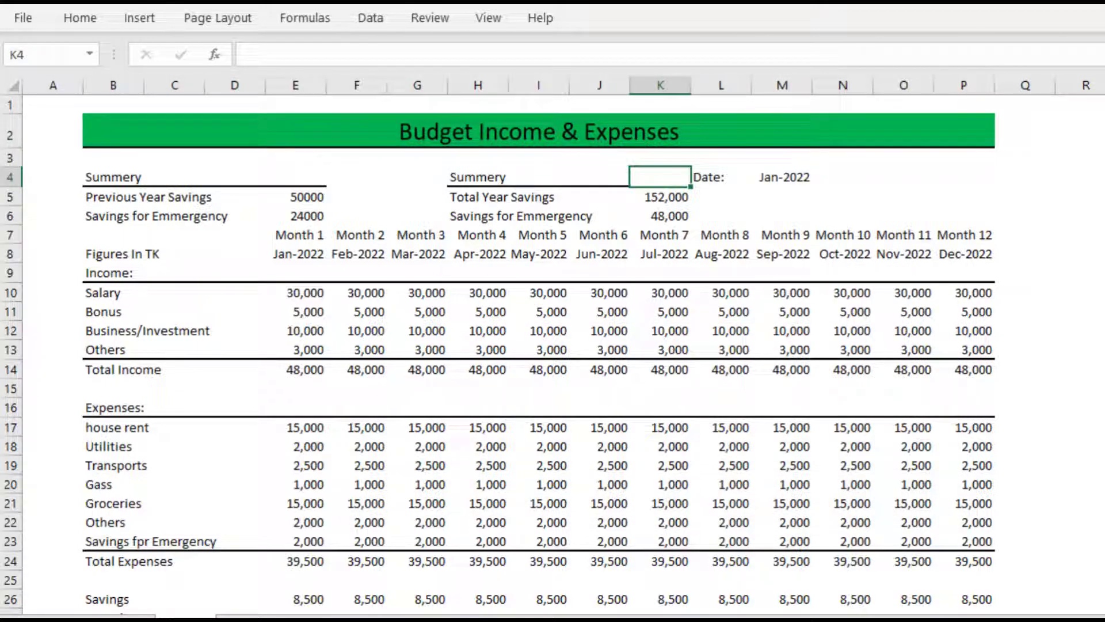
Step: Fill the Summery heading row, cells B4:K4, with the lightest orange theme colour
drag(113, 177, 662, 177)
click(80, 18)
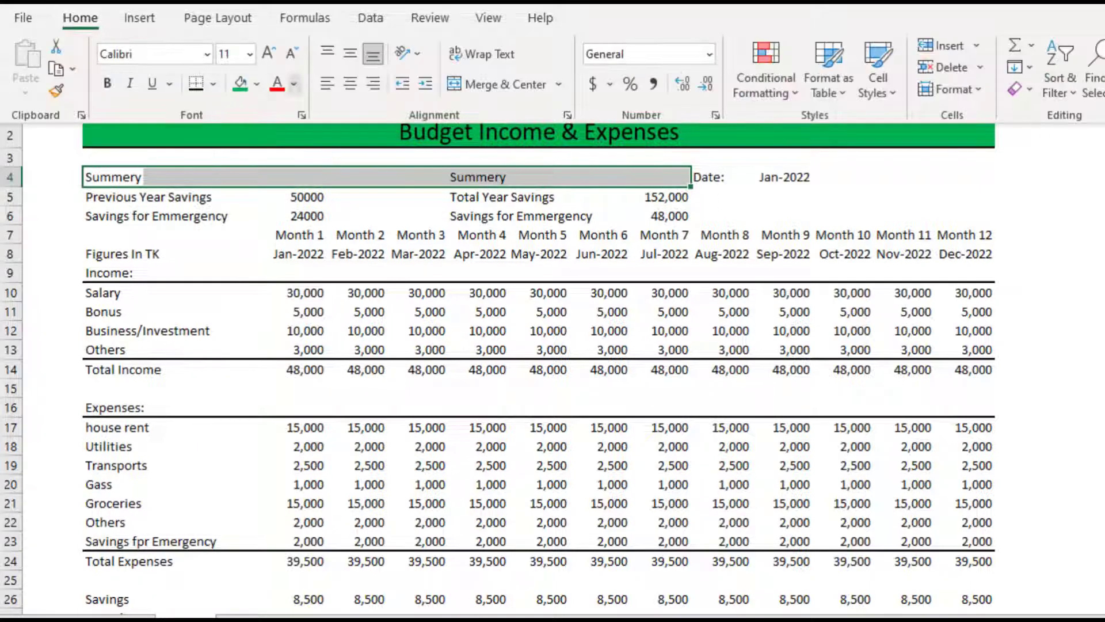
click(257, 84)
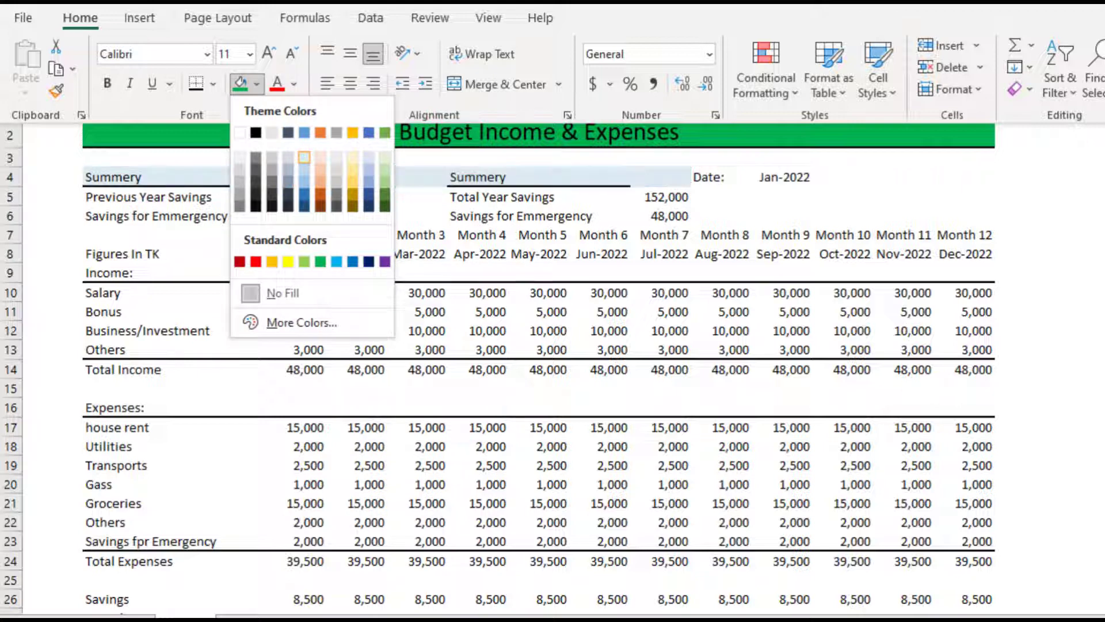
click(320, 156)
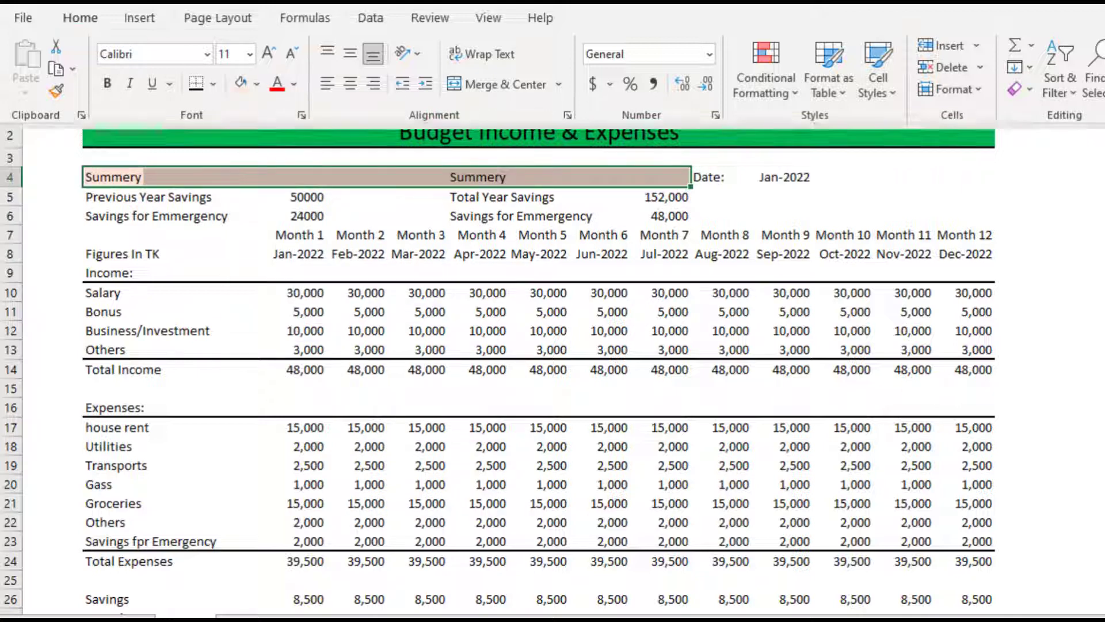
Step: Fill the summary figures block, cells B5:K6, with dark grey
click(417, 196)
drag(115, 197, 662, 217)
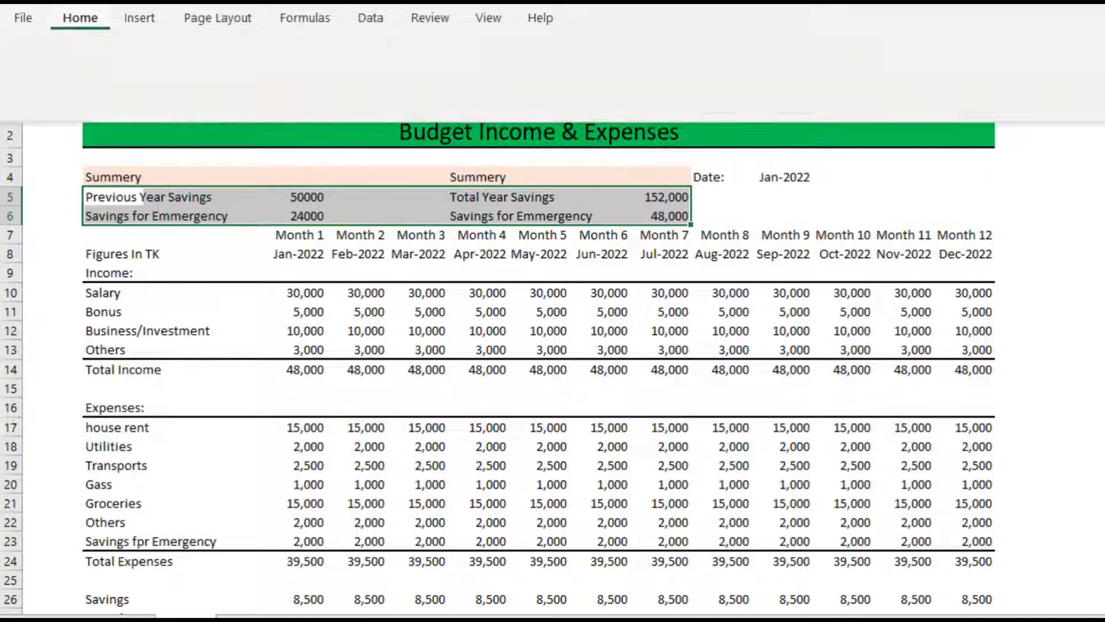
click(80, 18)
click(257, 83)
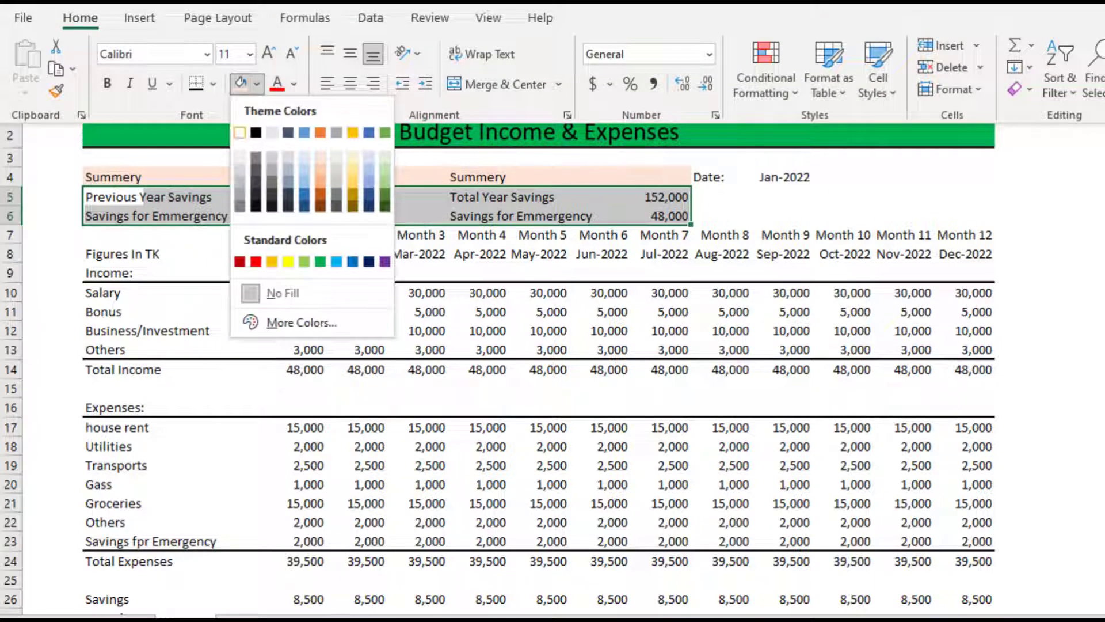
click(240, 193)
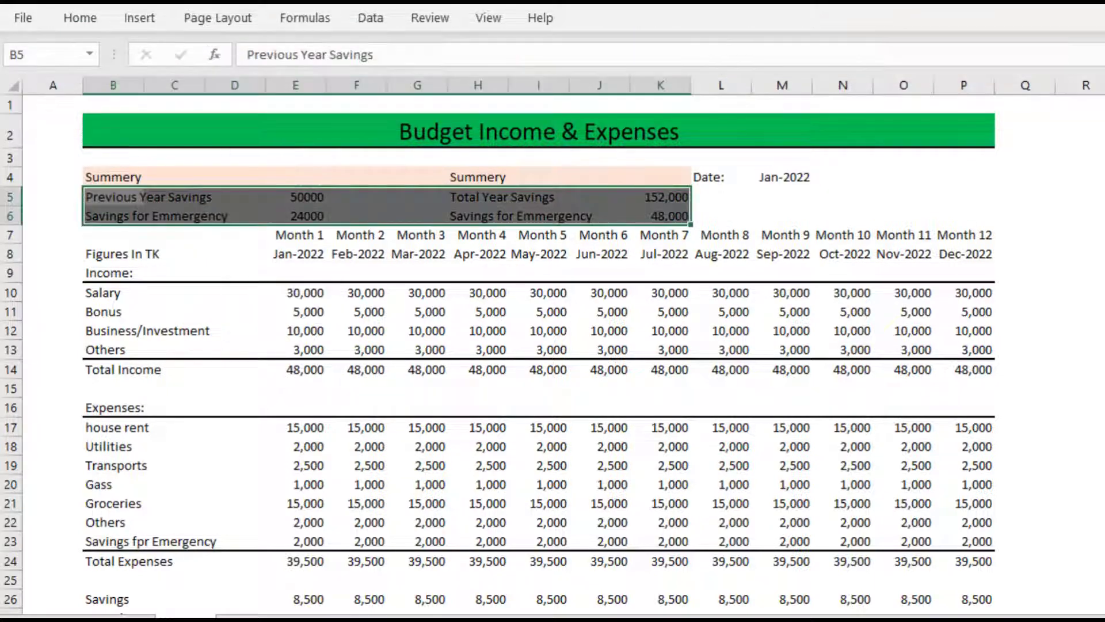
click(113, 234)
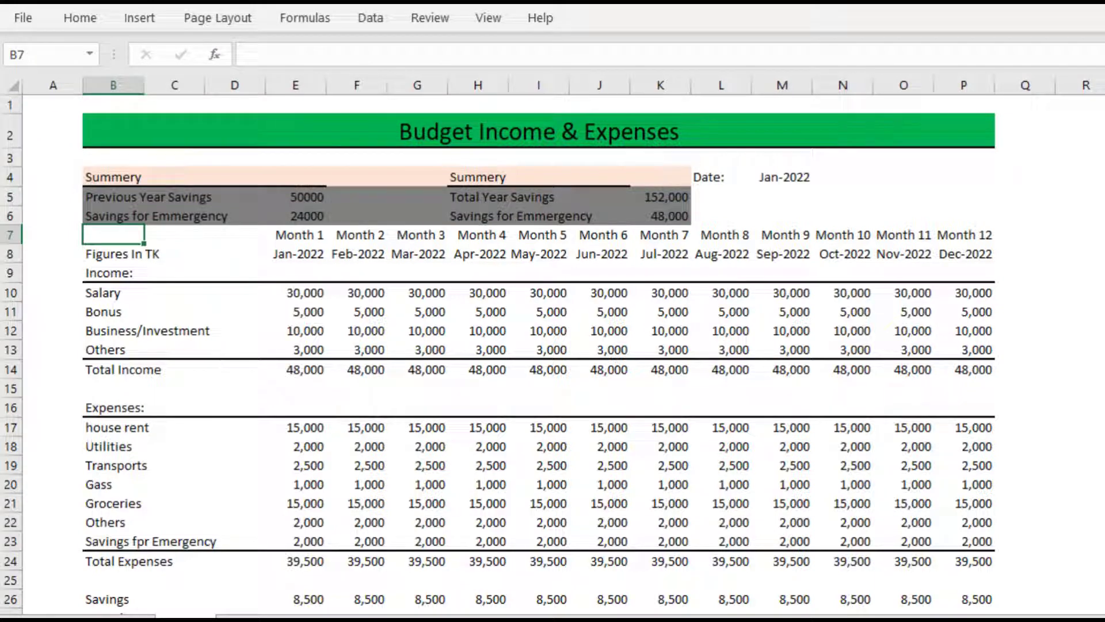
Step: Fill the month header rows, cells B7:P8, with a medium orange theme colour
drag(113, 234, 964, 254)
click(80, 17)
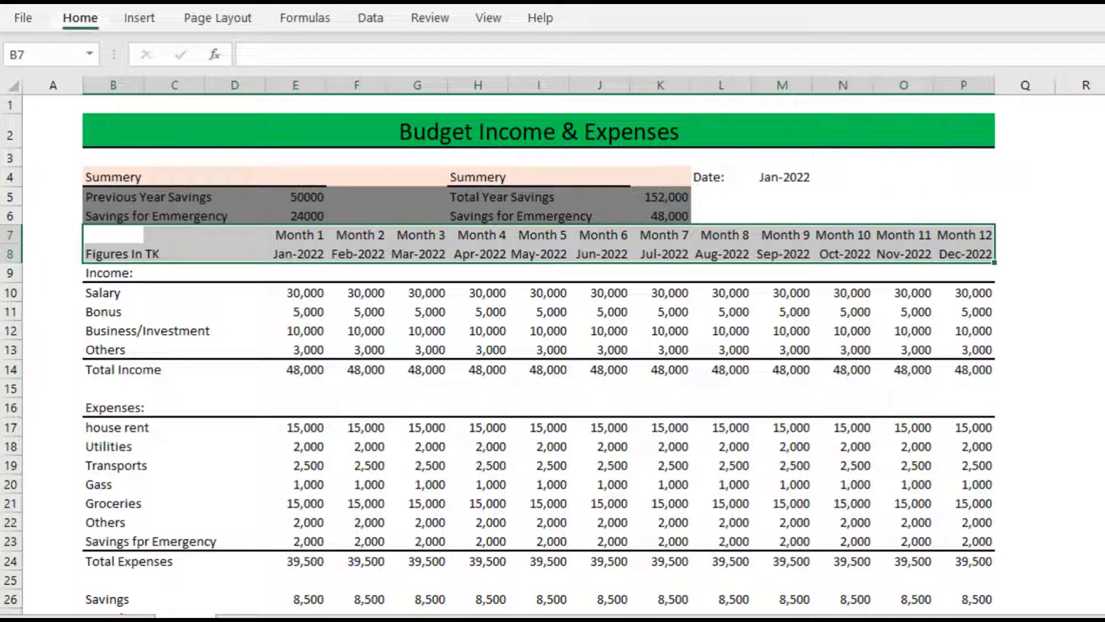
click(257, 83)
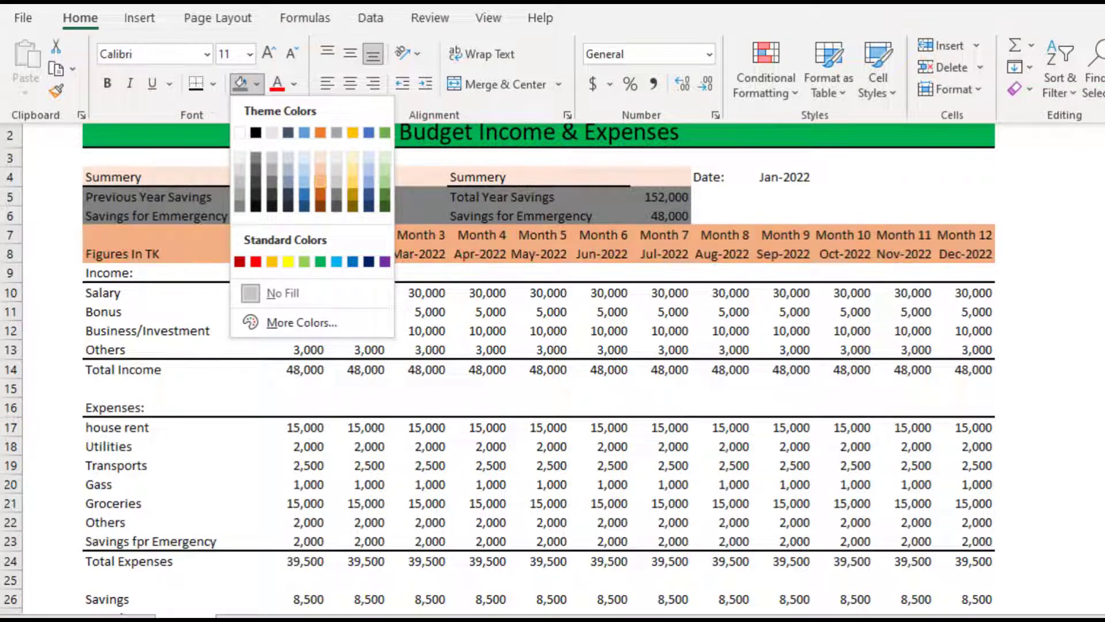
click(321, 182)
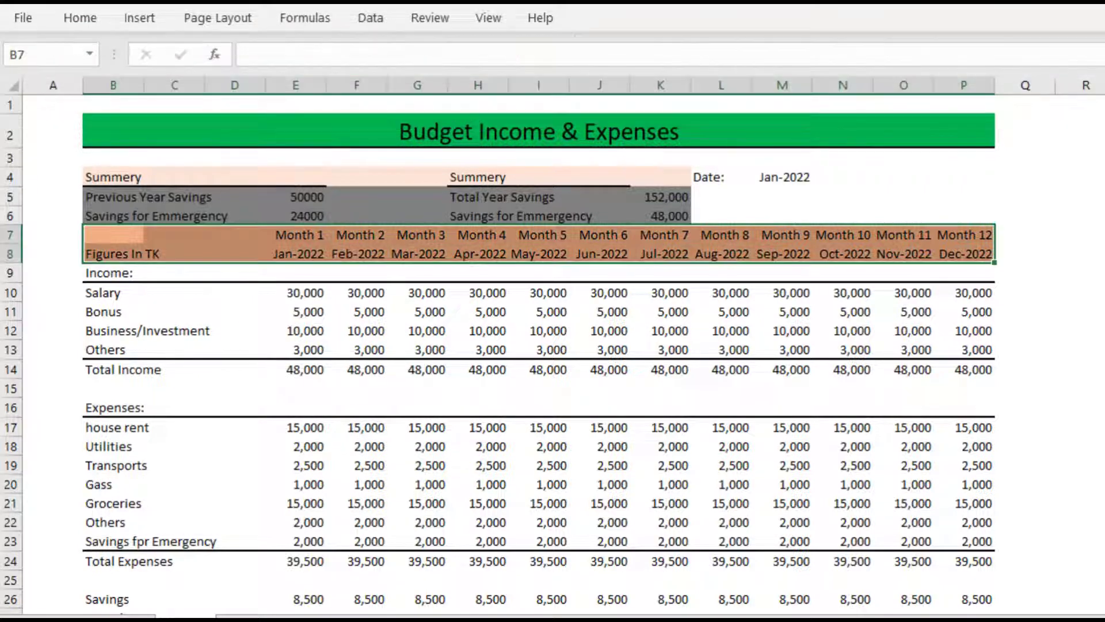
click(356, 234)
Step: Fill the Savings and Cumulative Savings rows, cells B26:P27, with standard green
scroll(553, 345, down, 2)
scroll(552, 345, up, 2)
scroll(552, 345, down, 2)
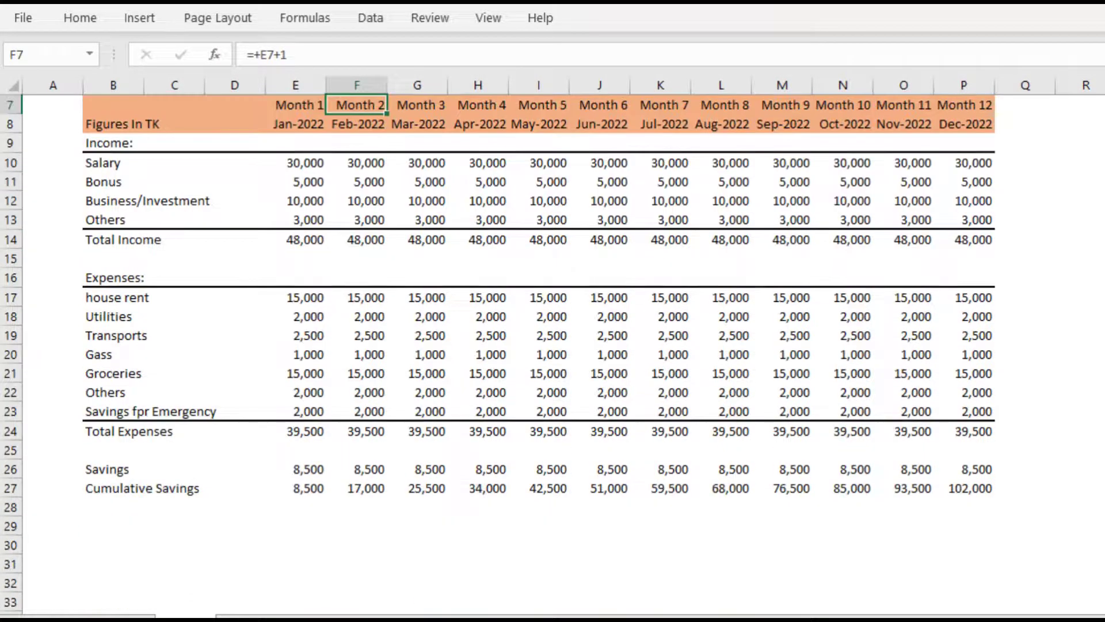
drag(109, 469, 967, 489)
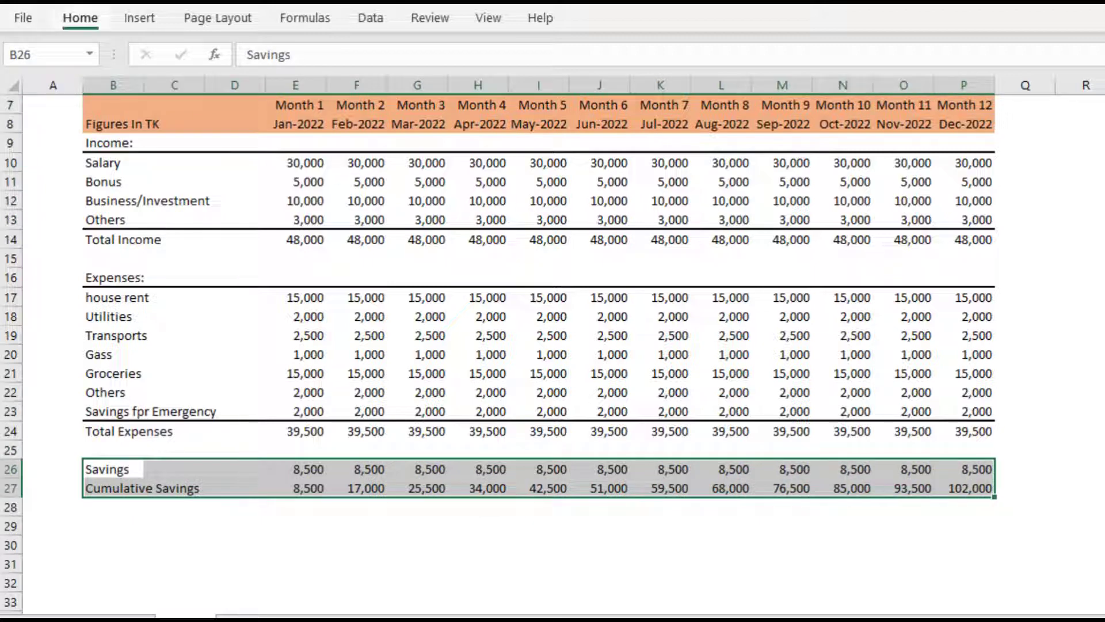
click(80, 18)
click(257, 84)
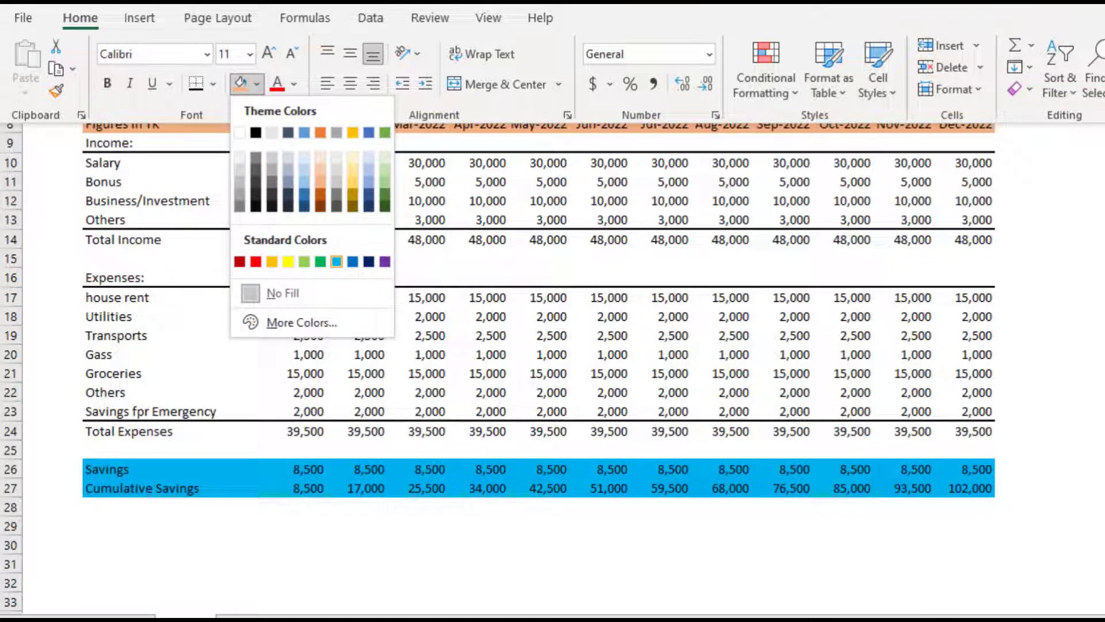
click(319, 262)
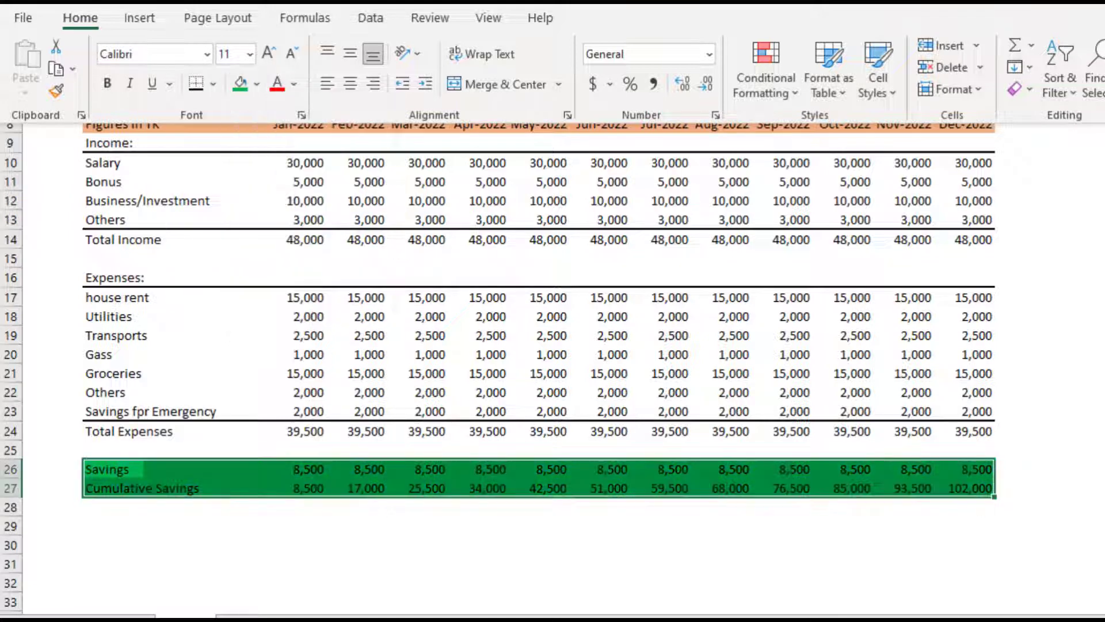
key(ctrl+F1)
Step: Make the rows from Total Expenses through Cumulative Savings, cells B24:P27, bold
drag(115, 431, 973, 431)
drag(116, 431, 972, 488)
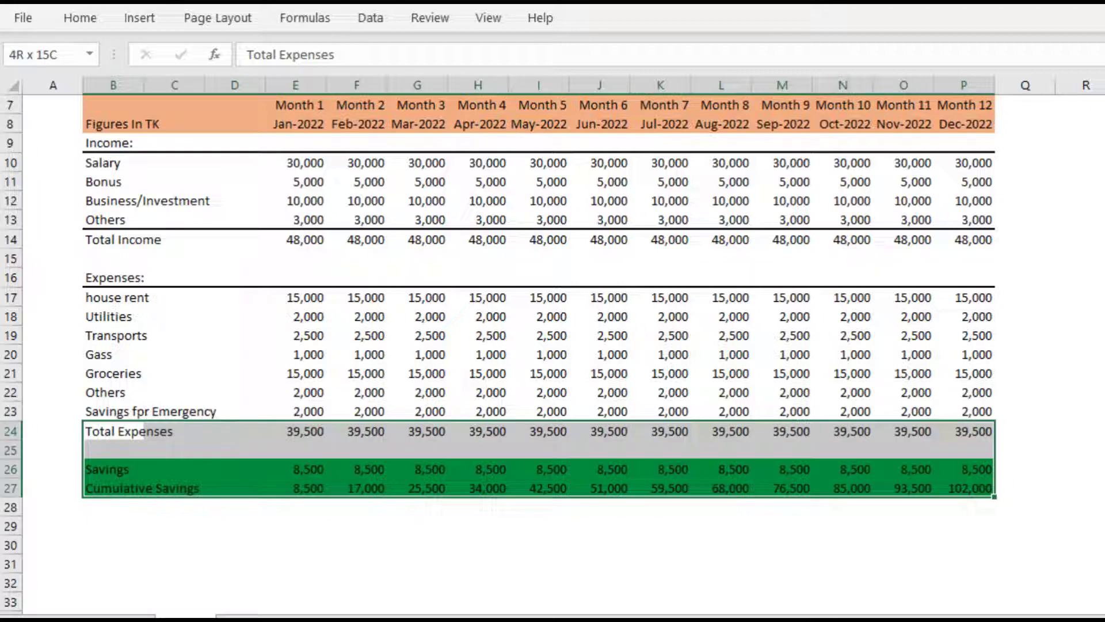
key(ctrl+b)
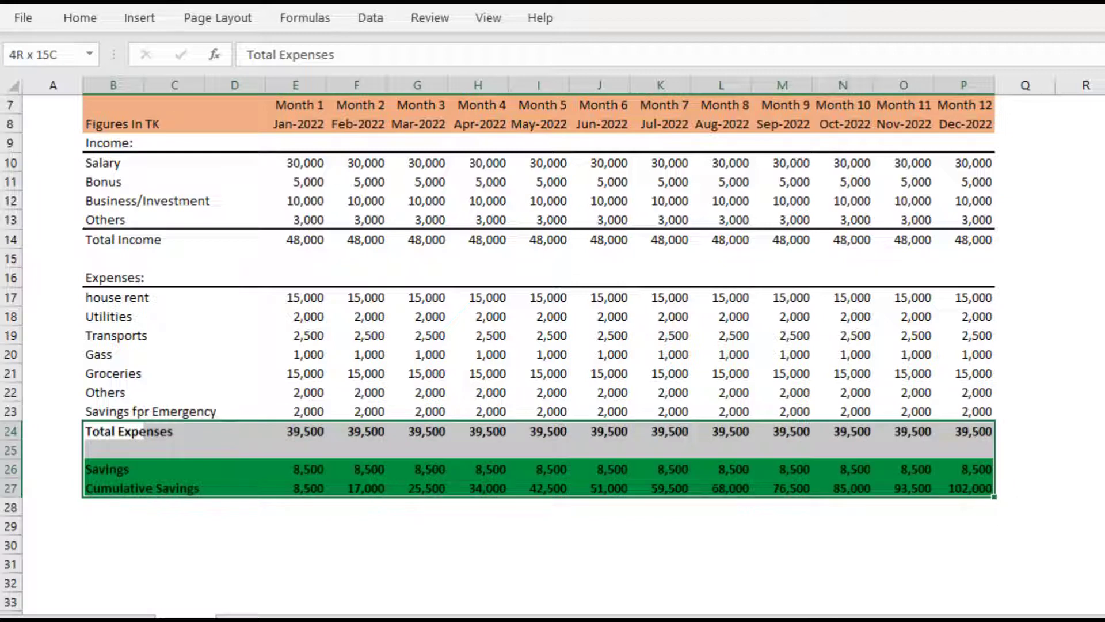
Step: Make the Total Income row, cells B14:P14, bold
click(234, 316)
drag(115, 239, 973, 239)
key(ctrl+b)
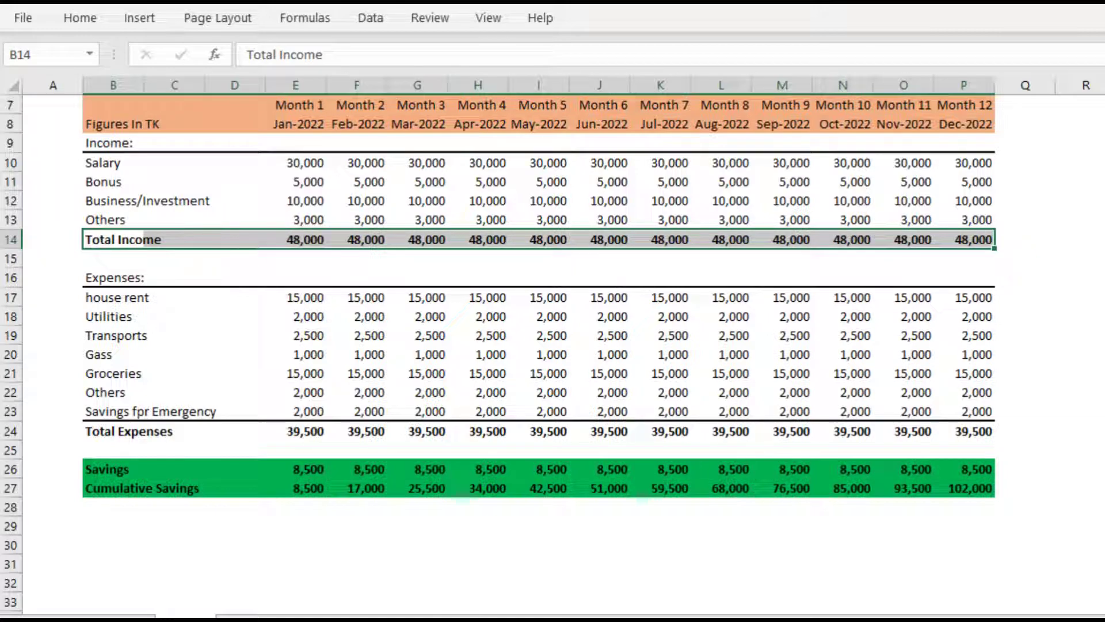
click(660, 316)
click(477, 391)
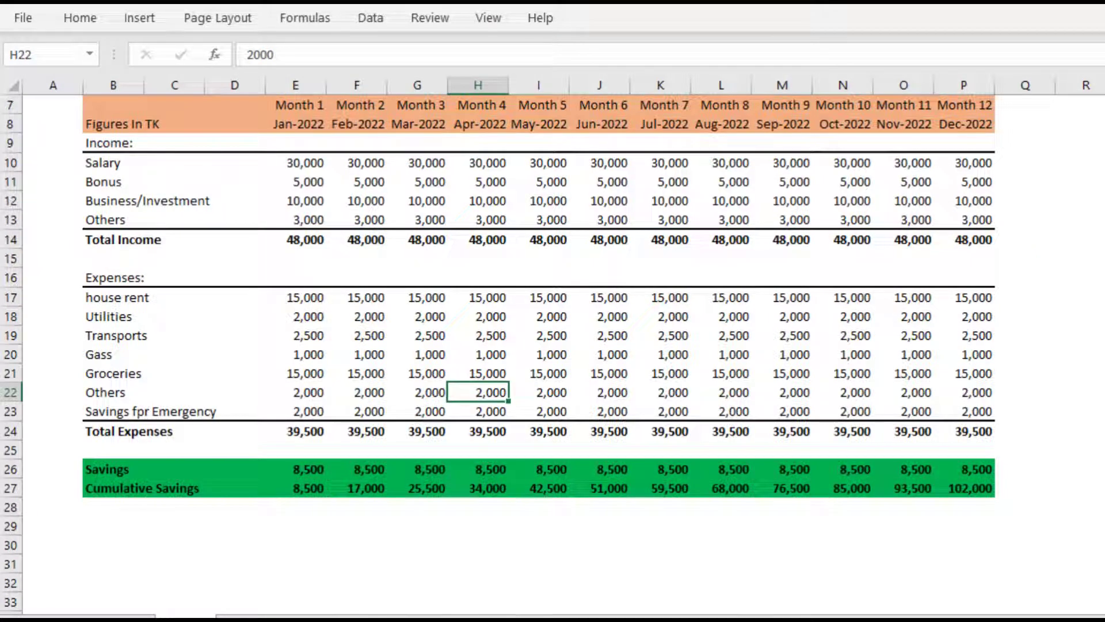
scroll(478, 392, up, 2)
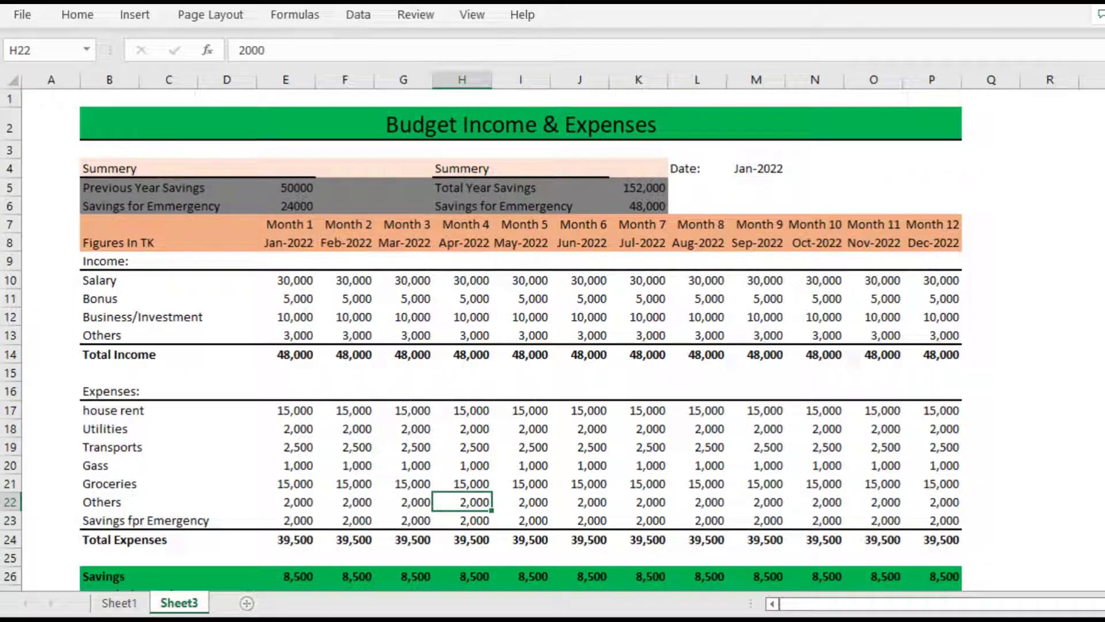
Step: Add a new blank worksheet and create a copy of Sheet3 placed before Sheet1
click(246, 603)
click(179, 603)
right_click(180, 603)
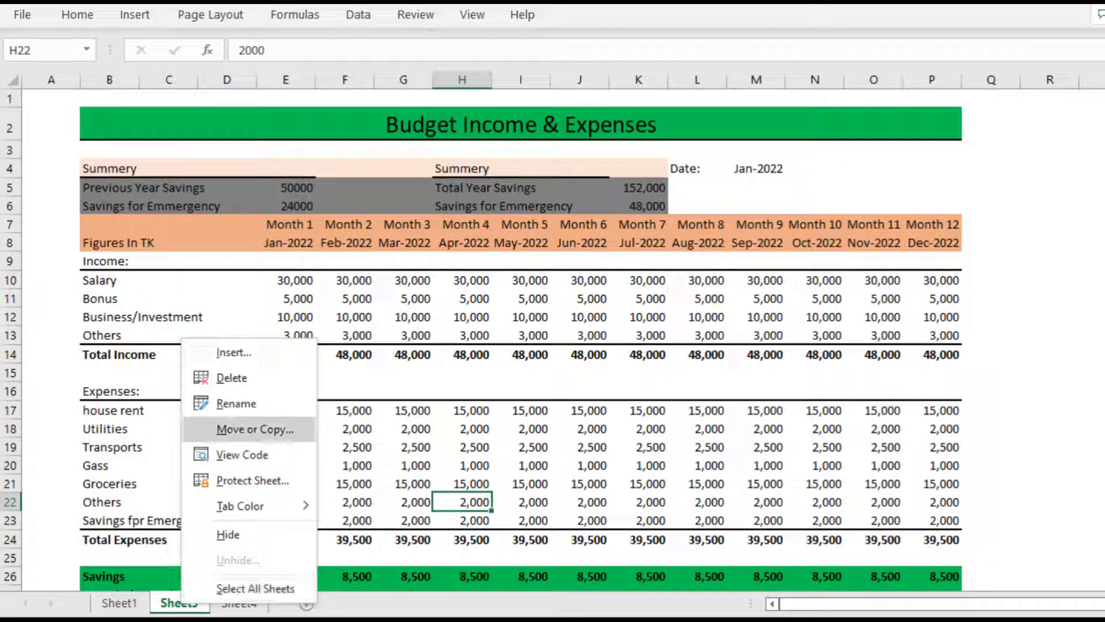
click(255, 429)
click(122, 519)
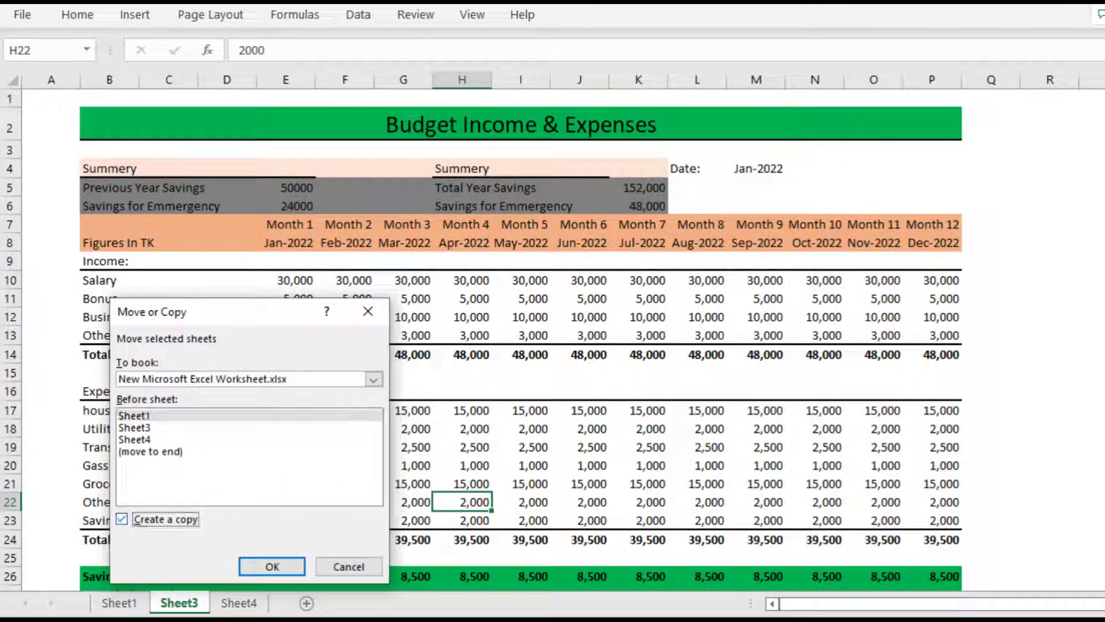
key(Return)
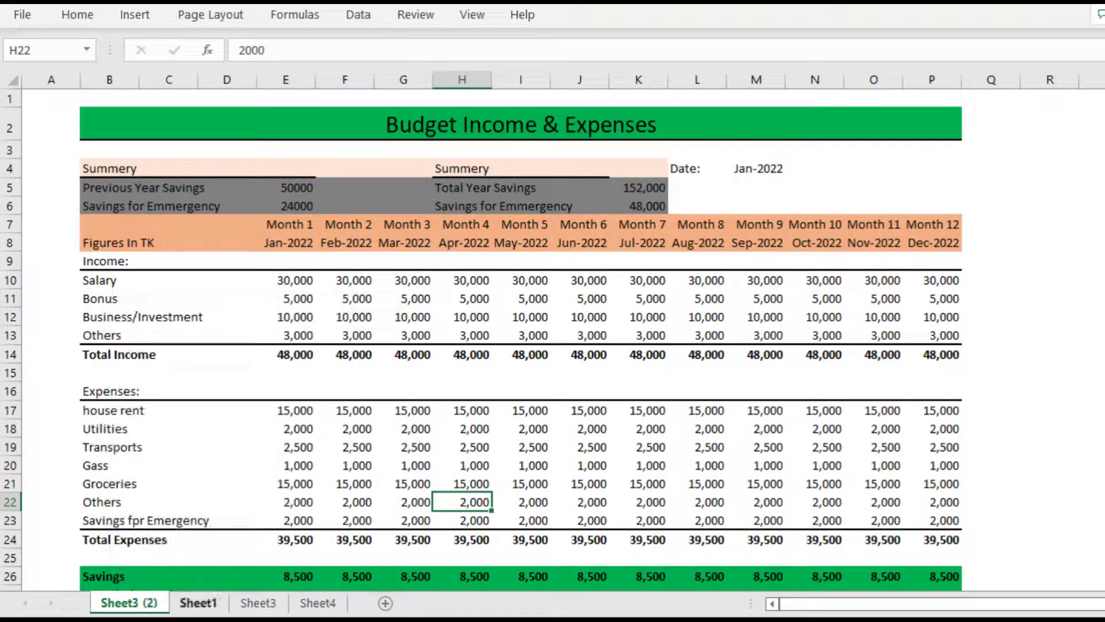
Step: Rename the original budget worksheet, Sheet3, as 2022
key(ctrl+Page_Down)
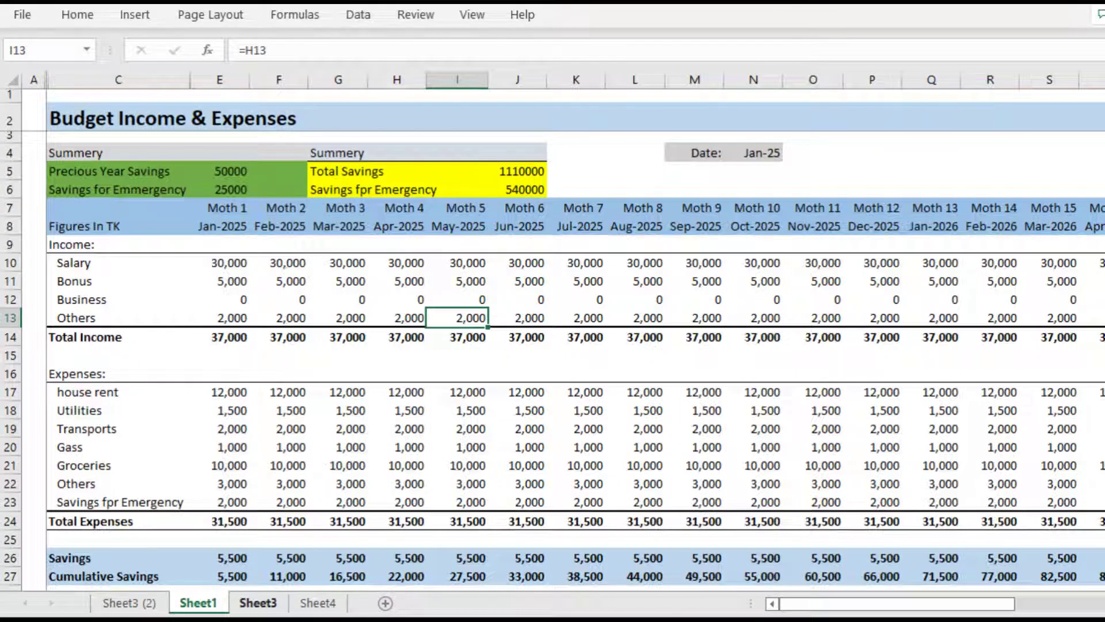
click(258, 602)
right_click(268, 602)
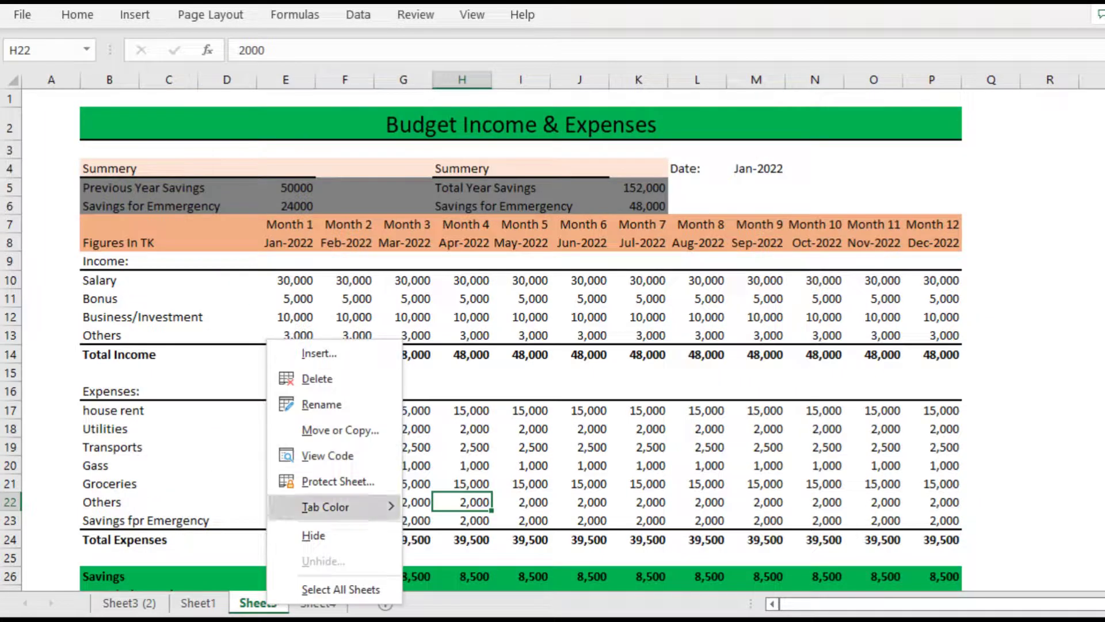
click(321, 404)
text(2022)
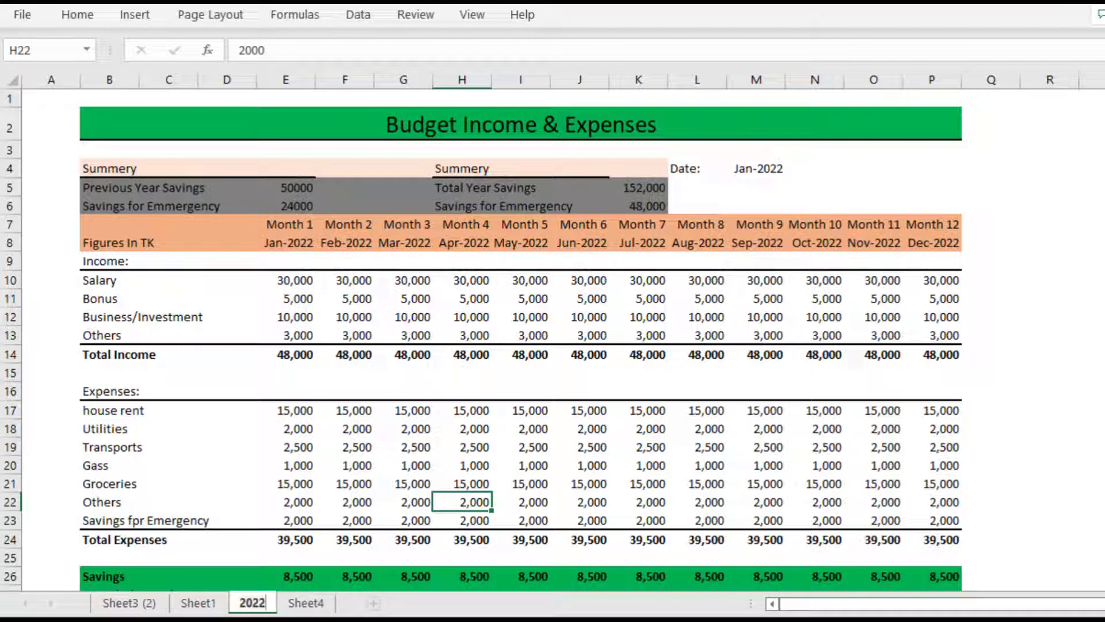
Step: Rename the copied worksheet, Sheet3 (2), as 2023
click(129, 602)
right_click(131, 603)
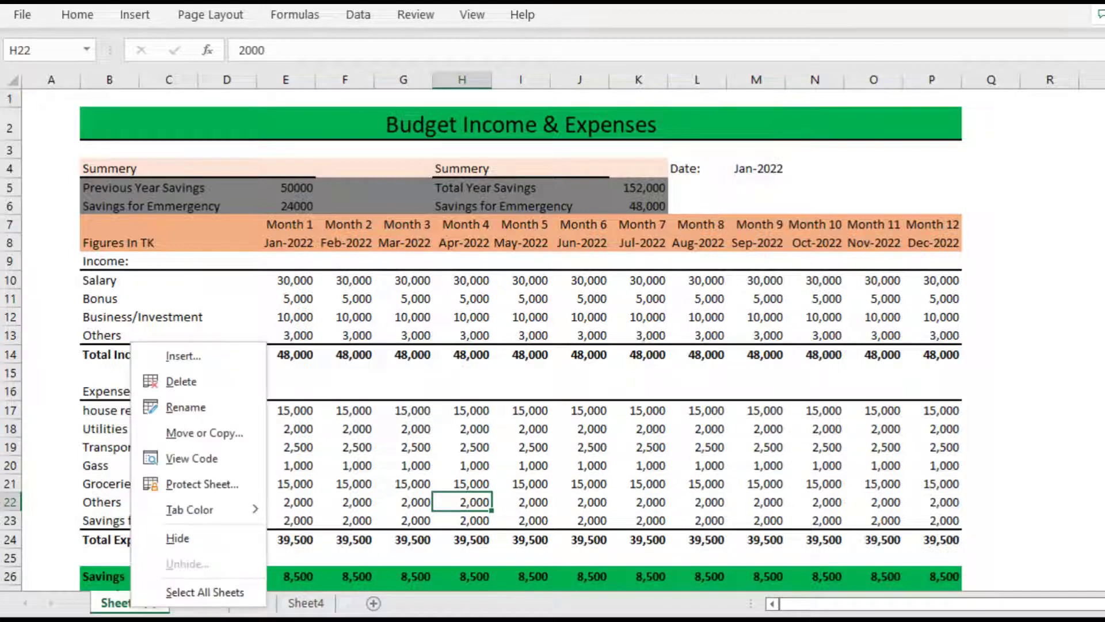
click(185, 407)
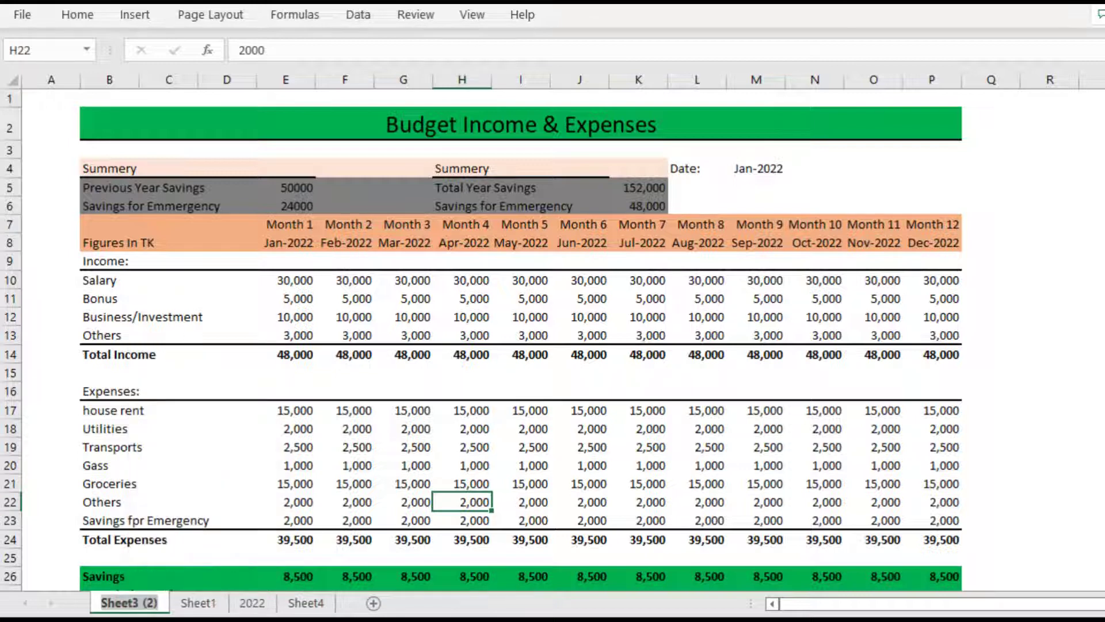
text(2023)
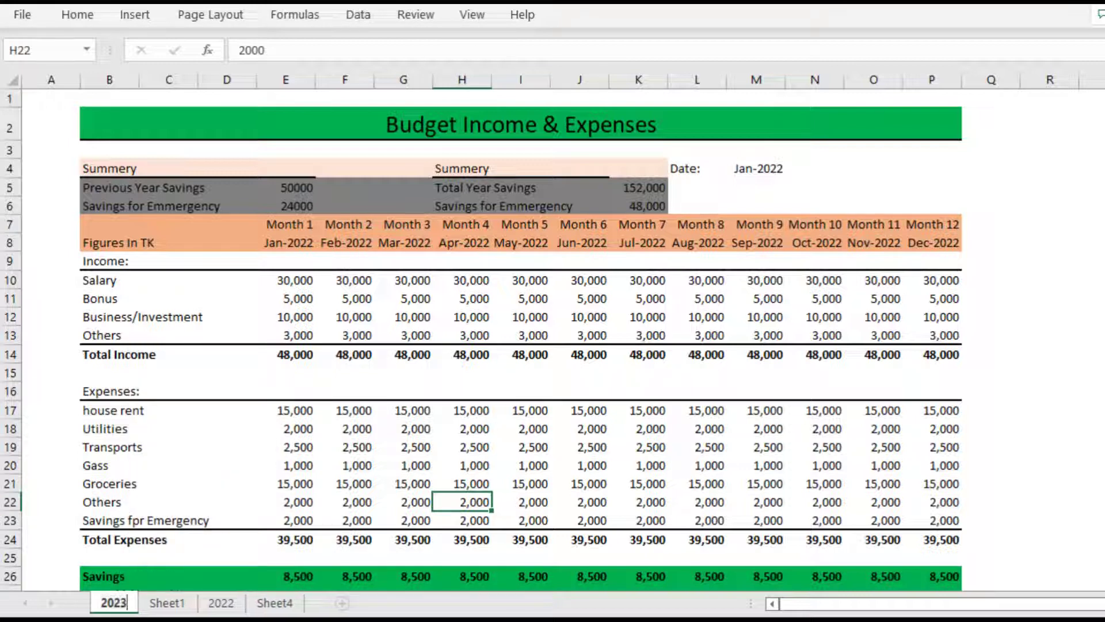
key(Return)
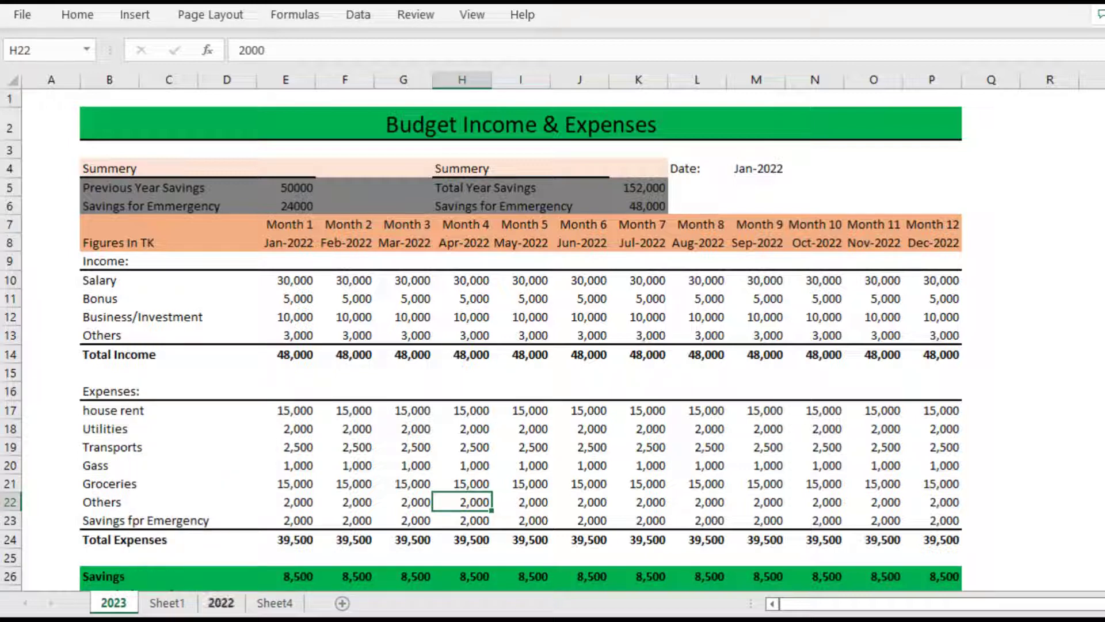
Step: Set the date in cell M4 of the 2023 sheet to 1/22/2023
click(221, 603)
click(114, 602)
click(755, 168)
key(F2)
key(BackSpace)
text(3)
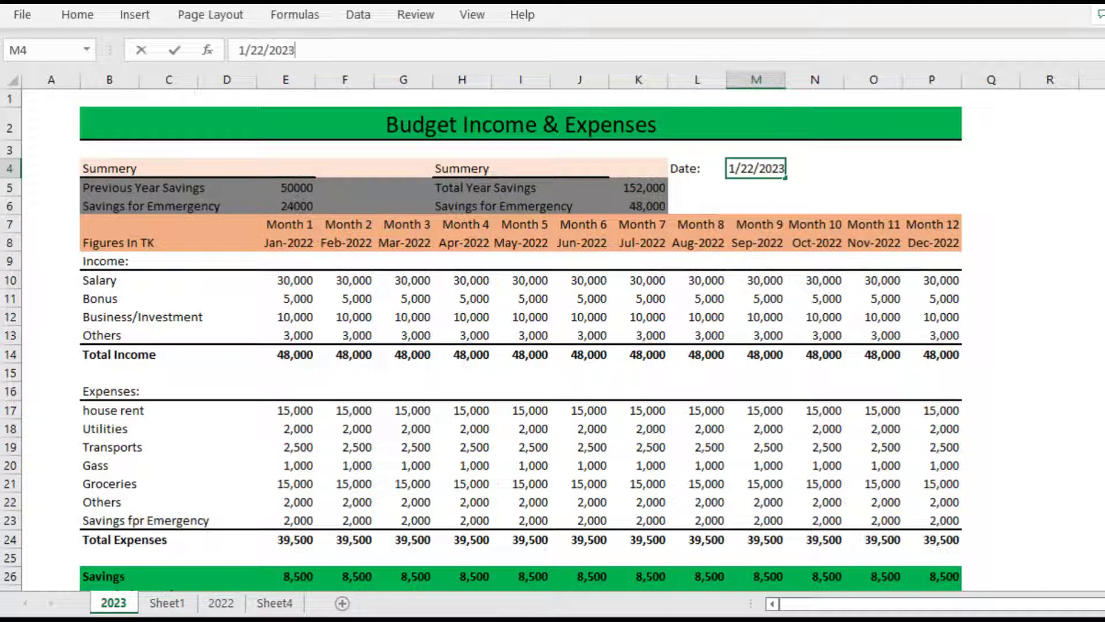
key(Return)
click(404, 242)
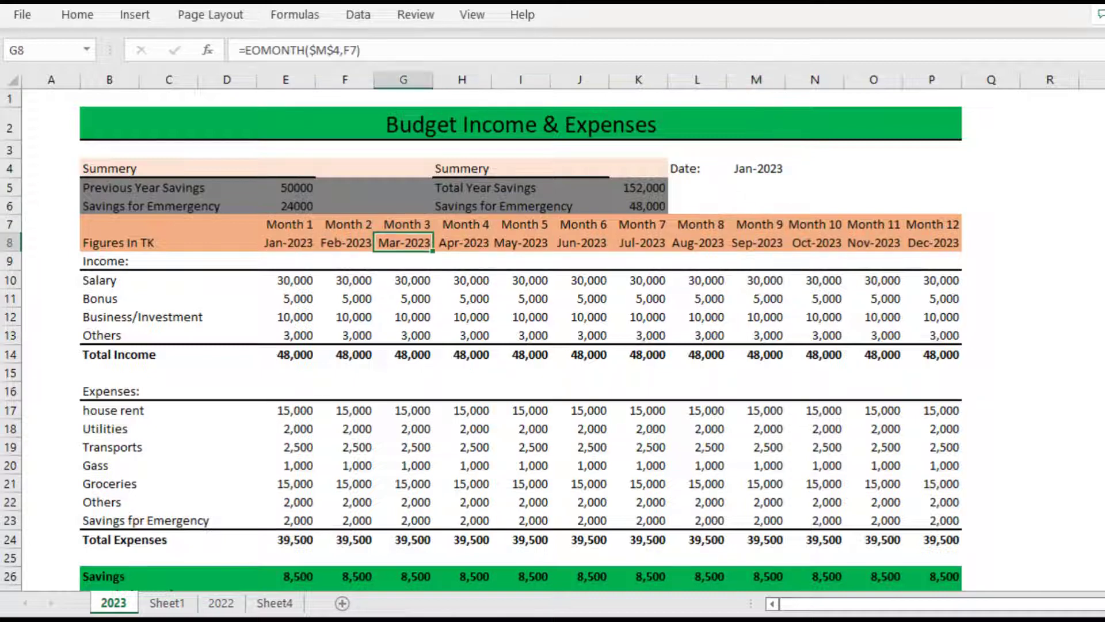
Step: Set Previous Year Savings in E5 to 152000 and Savings for Emmergency in E6 to 48000
click(285, 187)
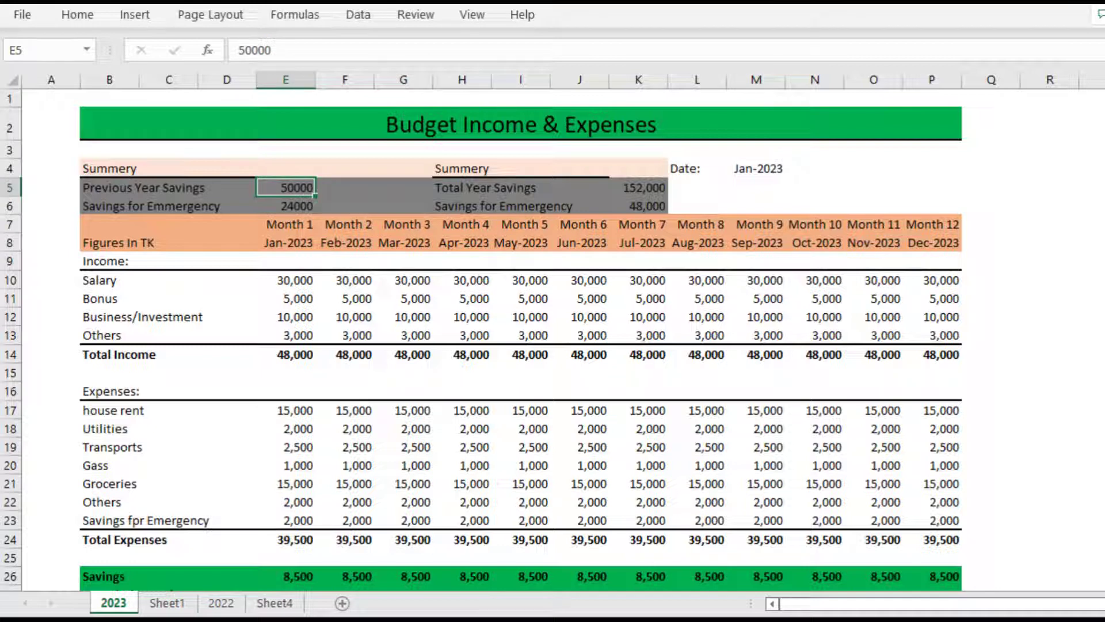
text(15200)
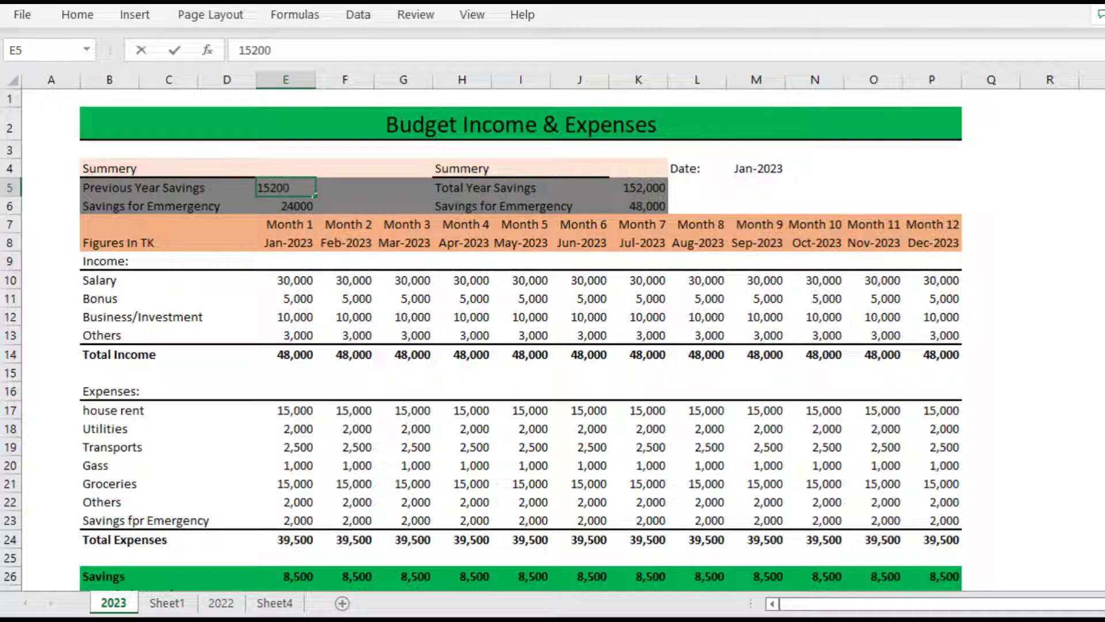
text(0)
key(Return)
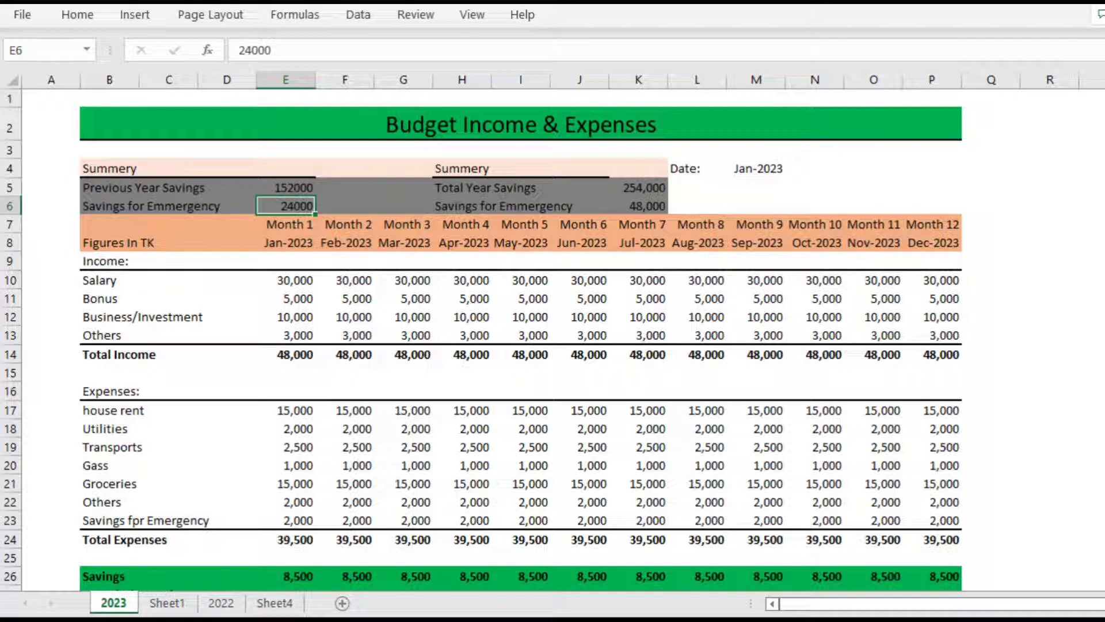
text(48000)
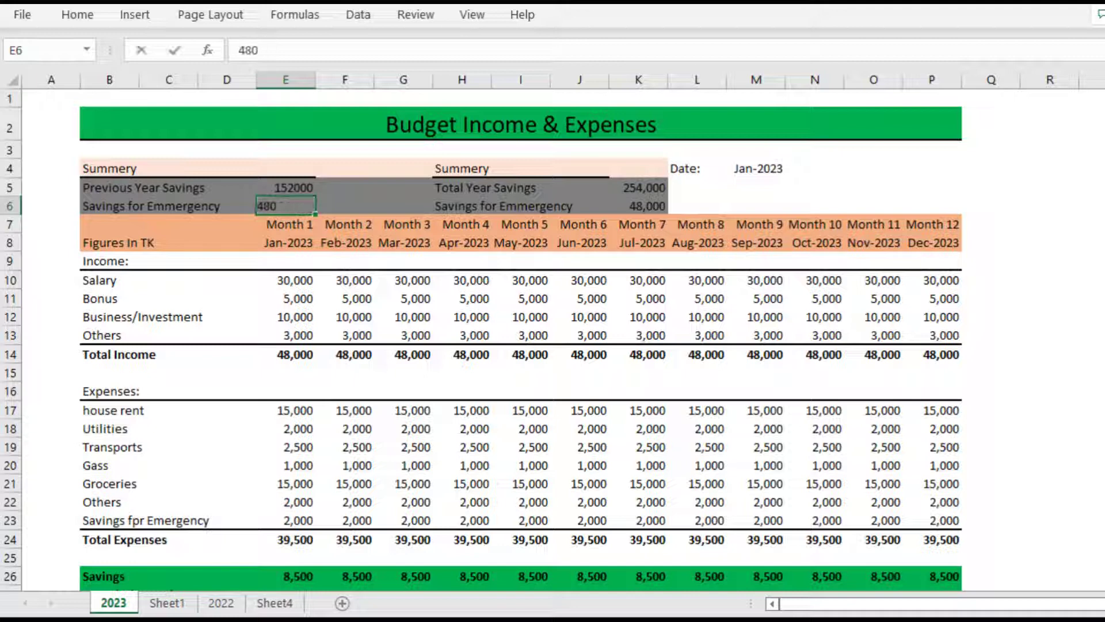
key(Right)
key(Right)
key(Right)
key(Right)
key(Right)
key(Right)
key(Right)
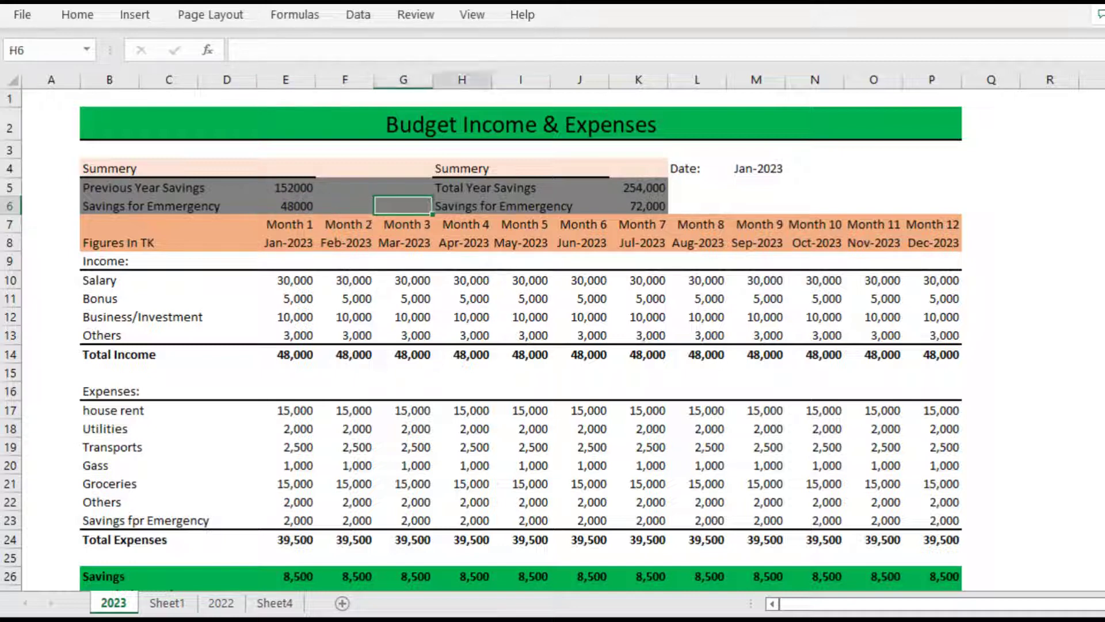
key(Left)
key(Left)
key(Left)
key(Left)
key(Left)
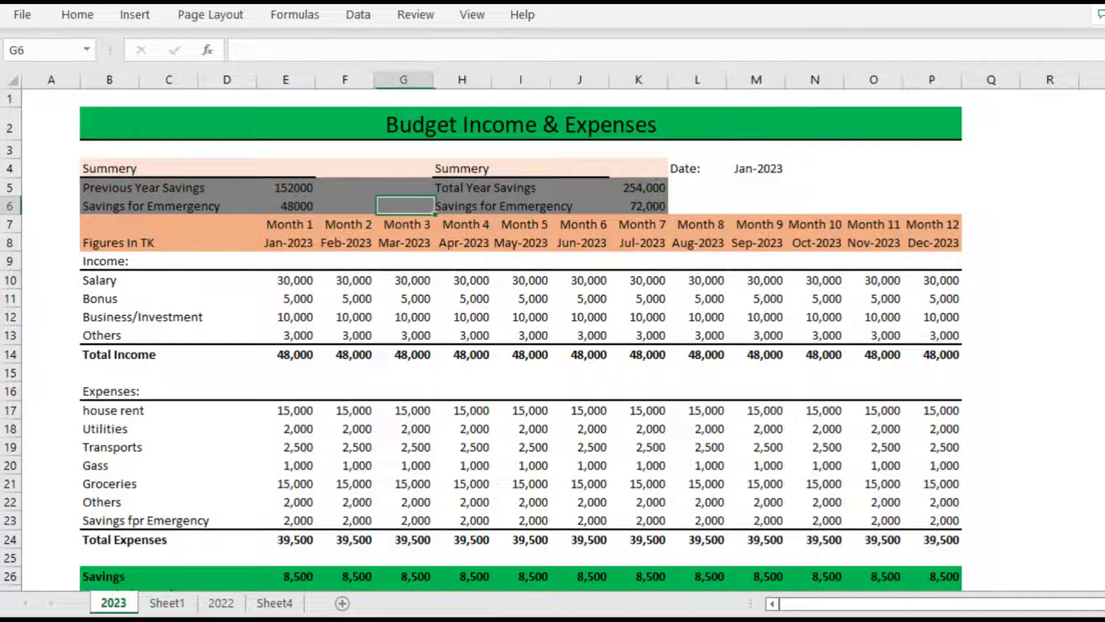
click(580, 224)
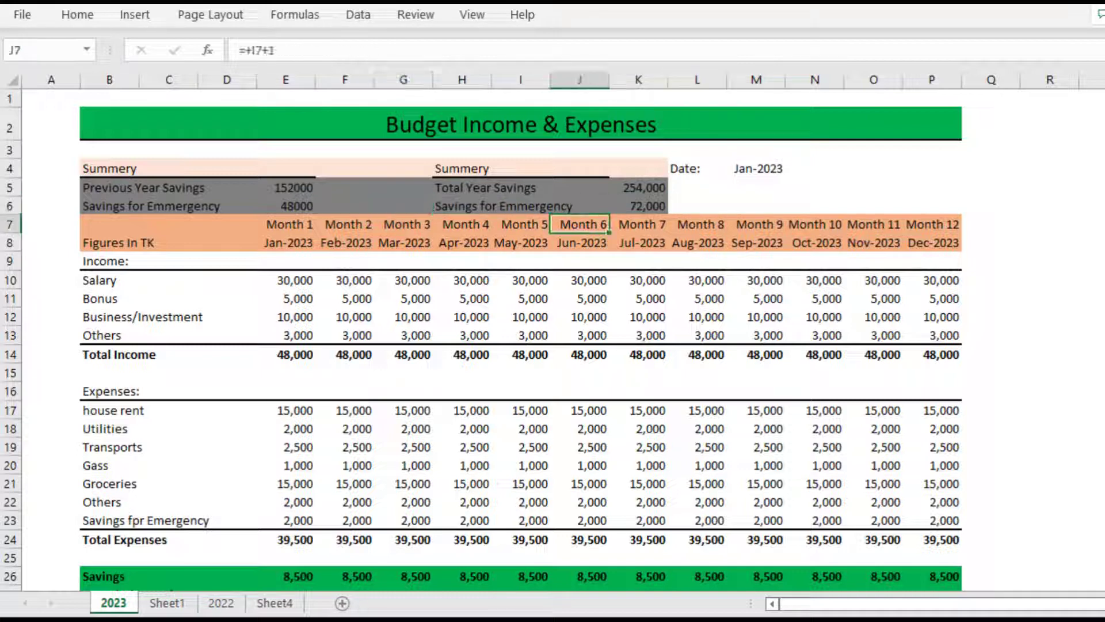
click(109, 243)
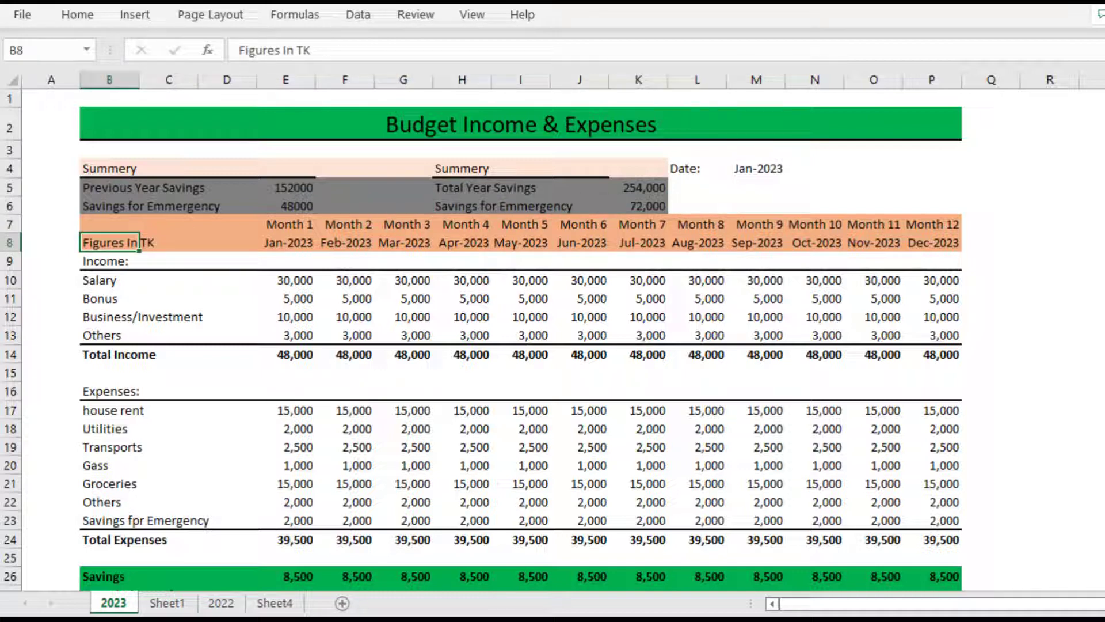
scroll(518, 334, down, 1)
scroll(518, 333, up, 1)
Step: Make the Summery heading row, cells B4:K4, bold on the 2023 sheet
drag(109, 168, 639, 168)
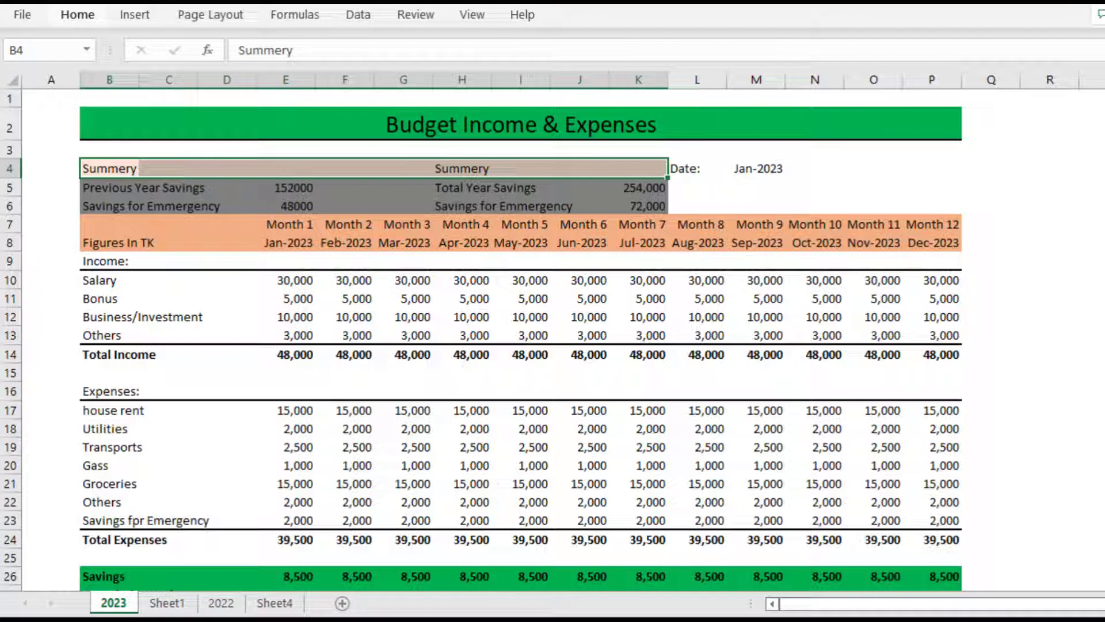
key(ctrl+b)
click(463, 298)
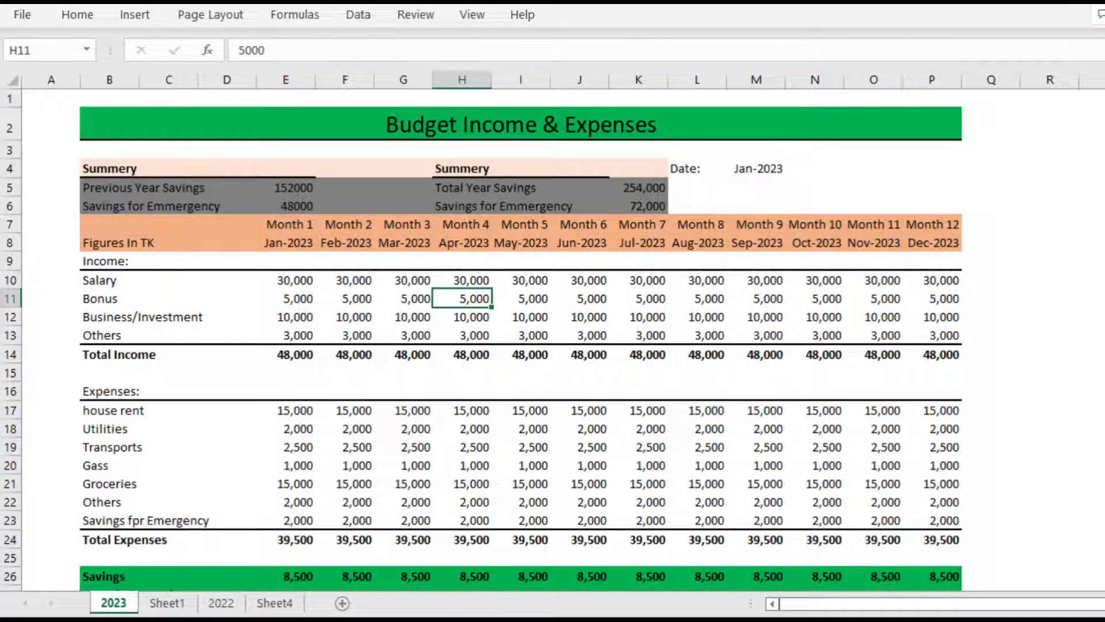